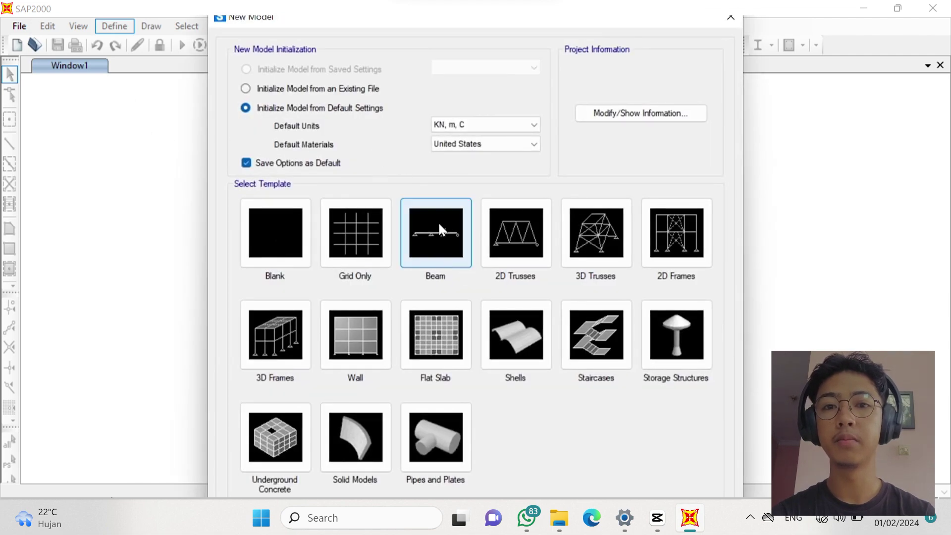
Create a beam model from the Beam template with 1 span and a span length of 15 m.
left_click(415, 239)
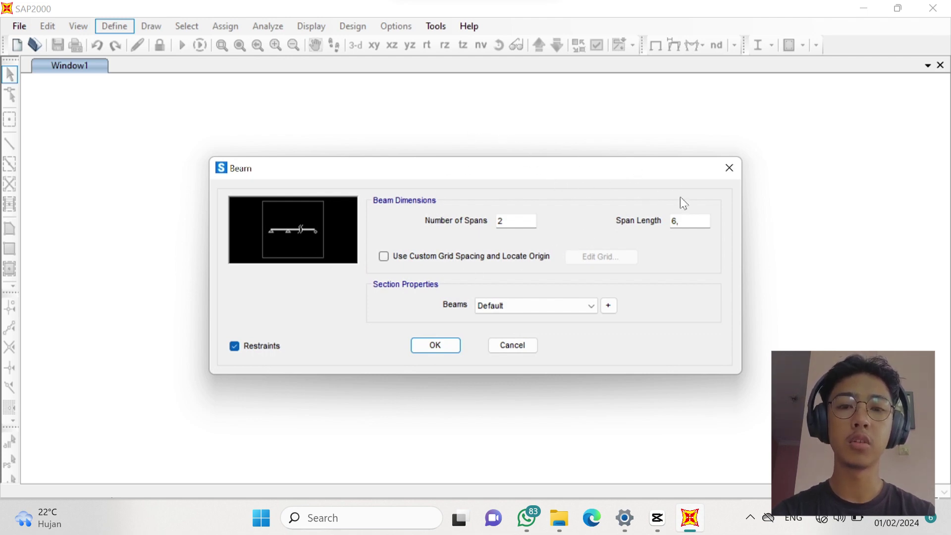
double_click(688, 224)
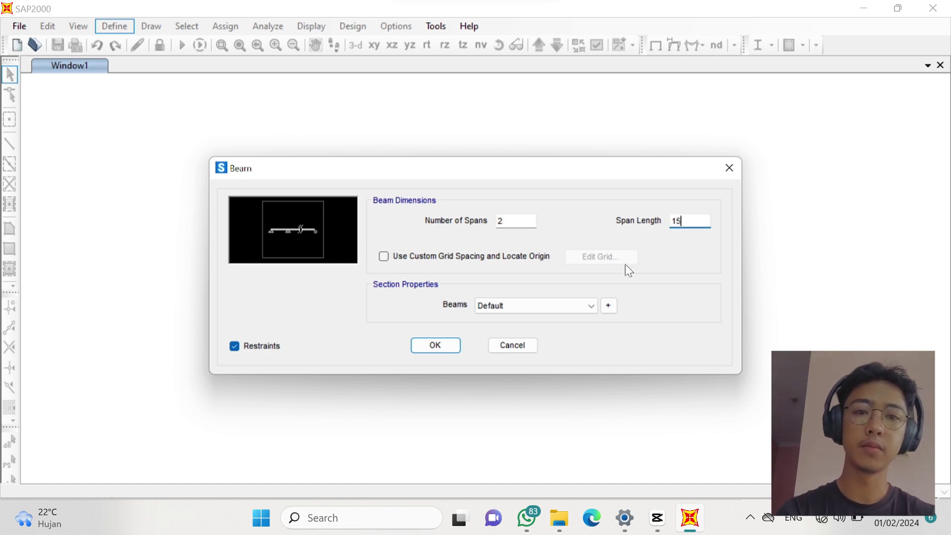
type("15")
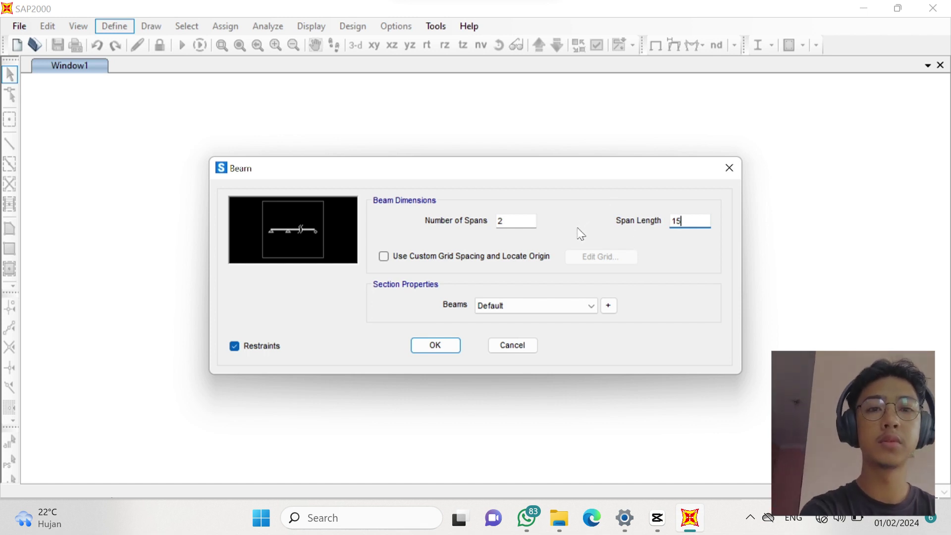
left_click(505, 220)
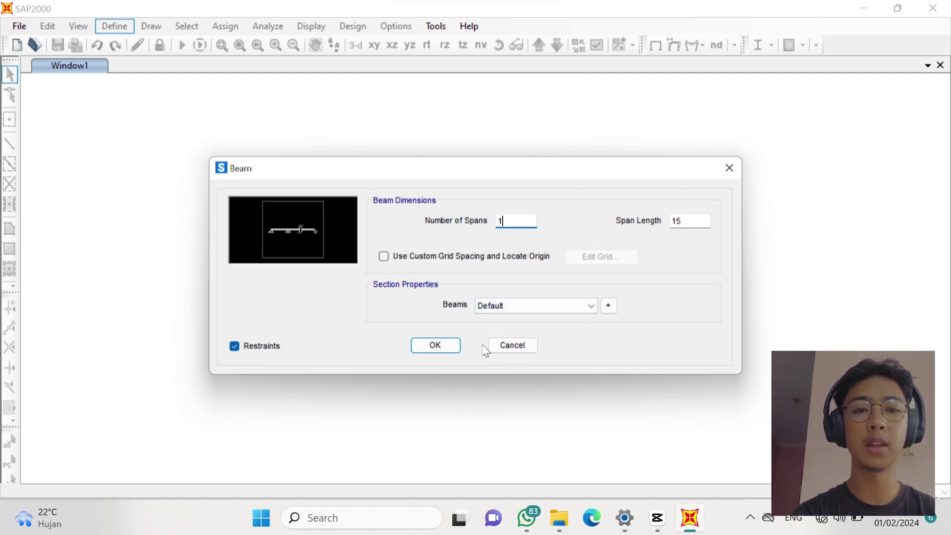
left_click(455, 344)
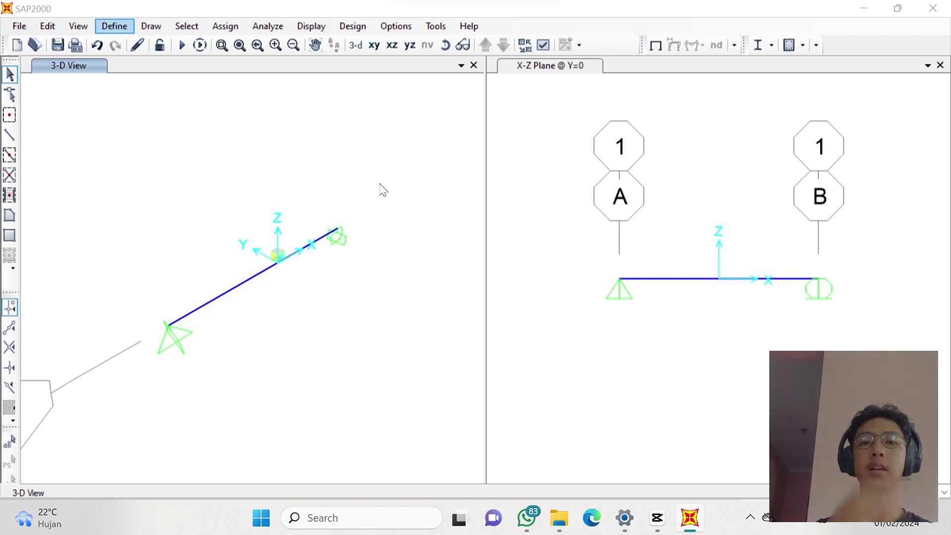
Start a new material definition of type Concrete using the User standard.
left_click(114, 26)
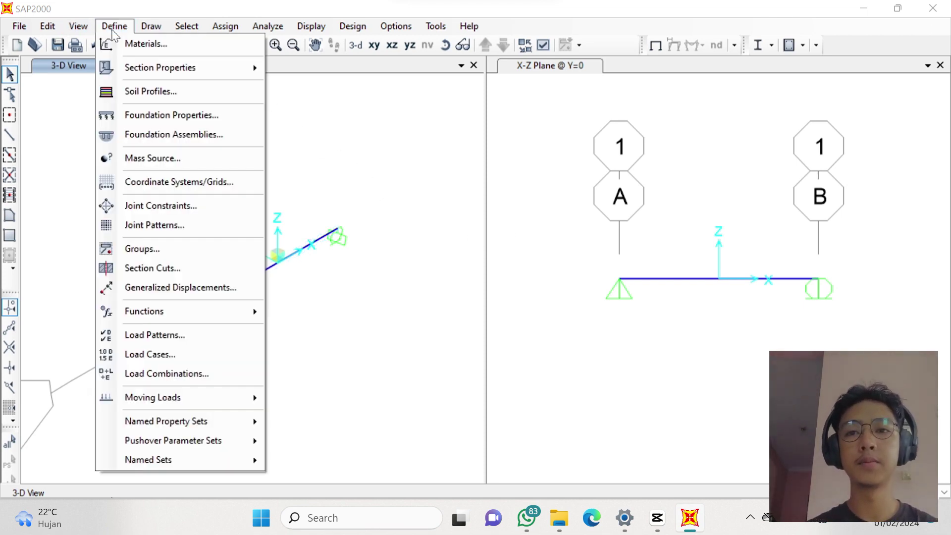
left_click(146, 44)
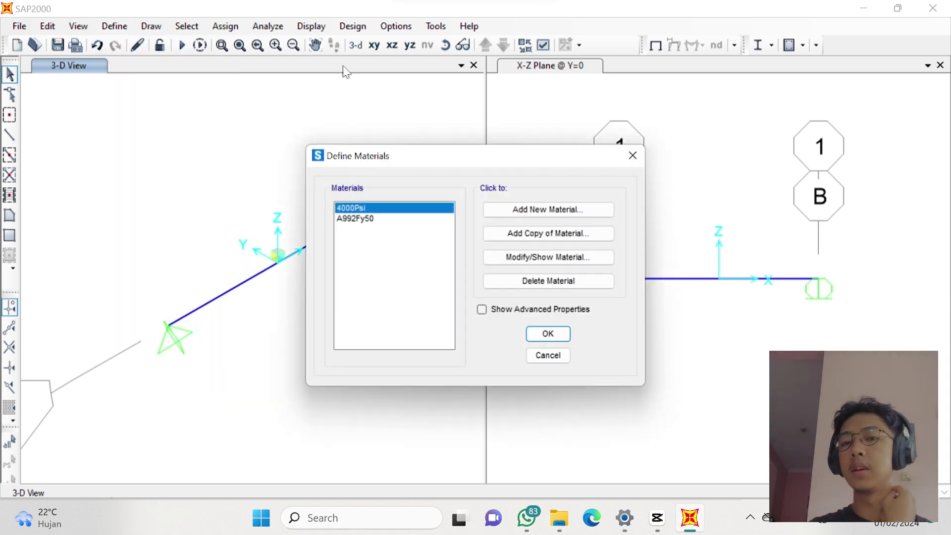
left_click(576, 209)
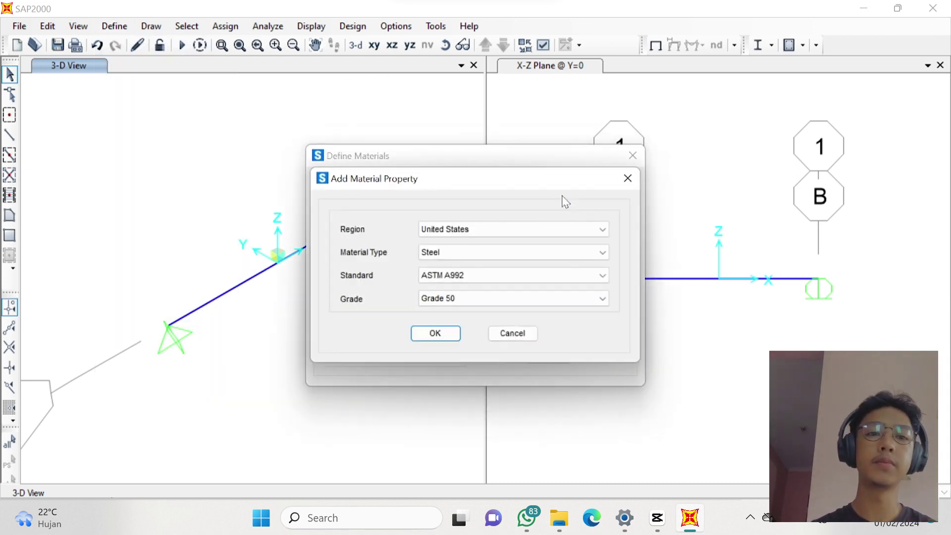
left_click(552, 254)
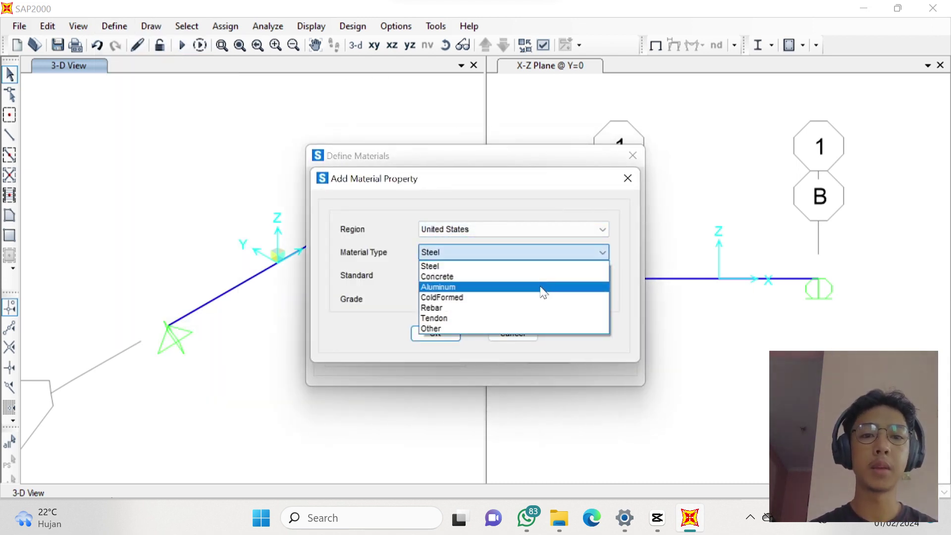
left_click(542, 280)
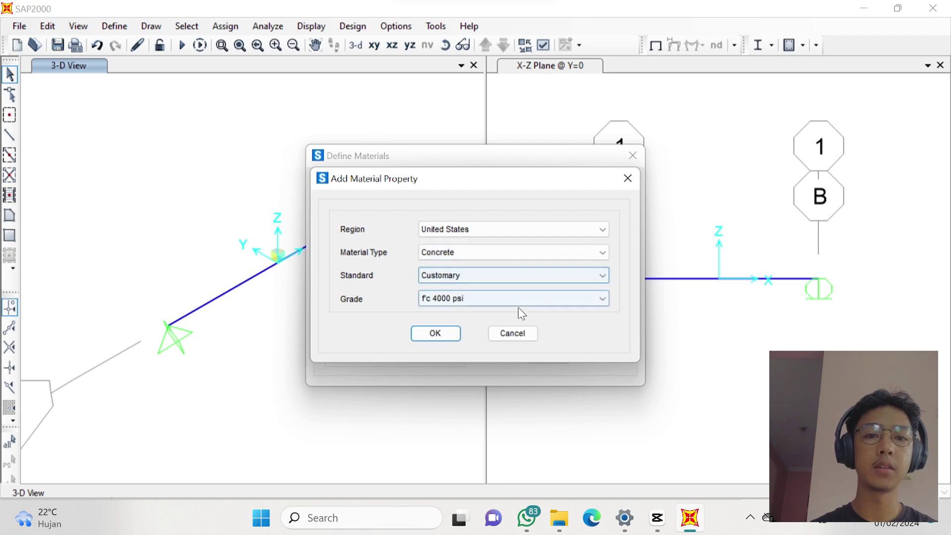
left_click(502, 280)
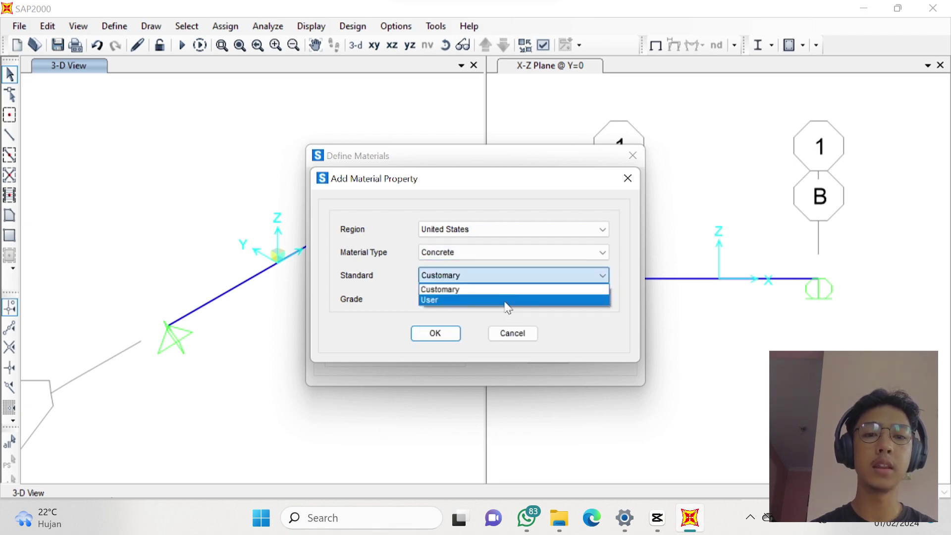
left_click(505, 300)
left_click(452, 332)
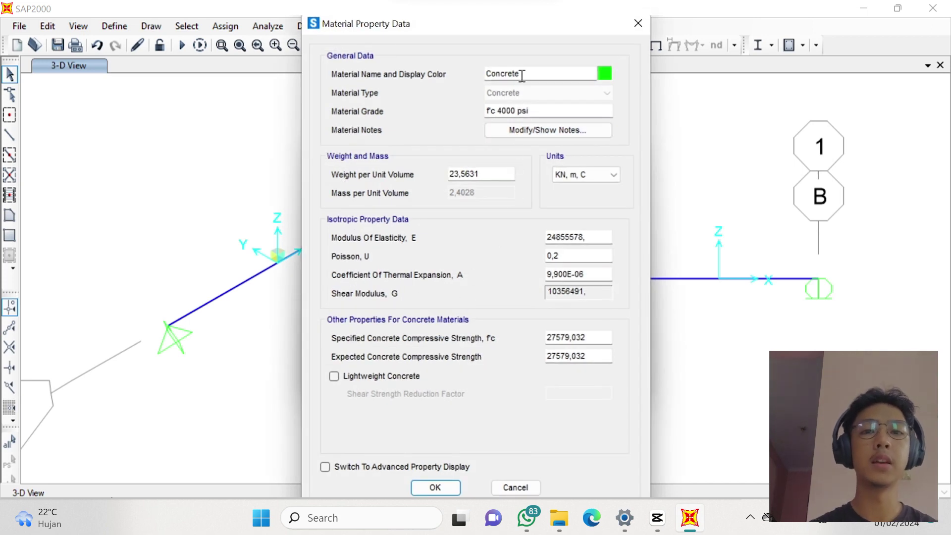
Name the concrete material "Mutu beton 47" and set its grade to f'c 47.
left_click_drag(522, 75, 480, 75)
key("BackSpace")
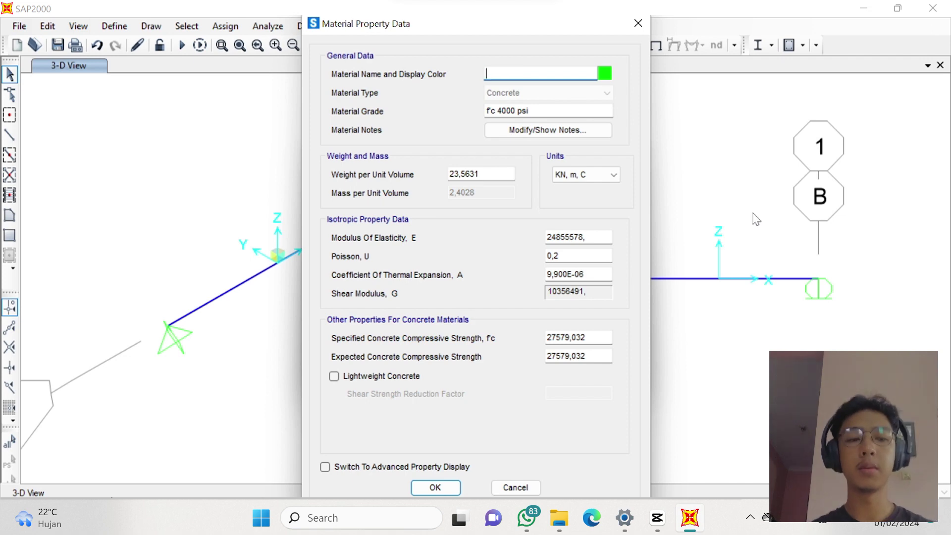
type("M")
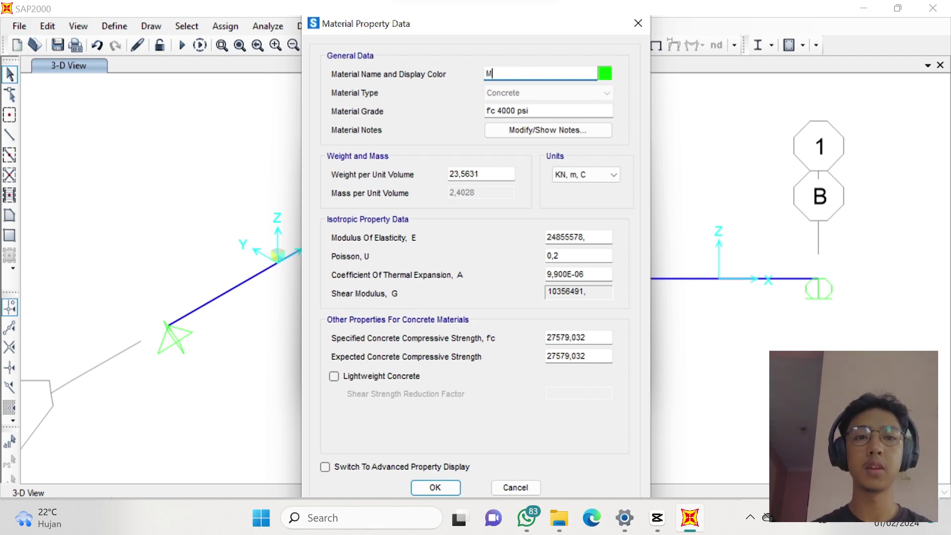
type("utu beton 47")
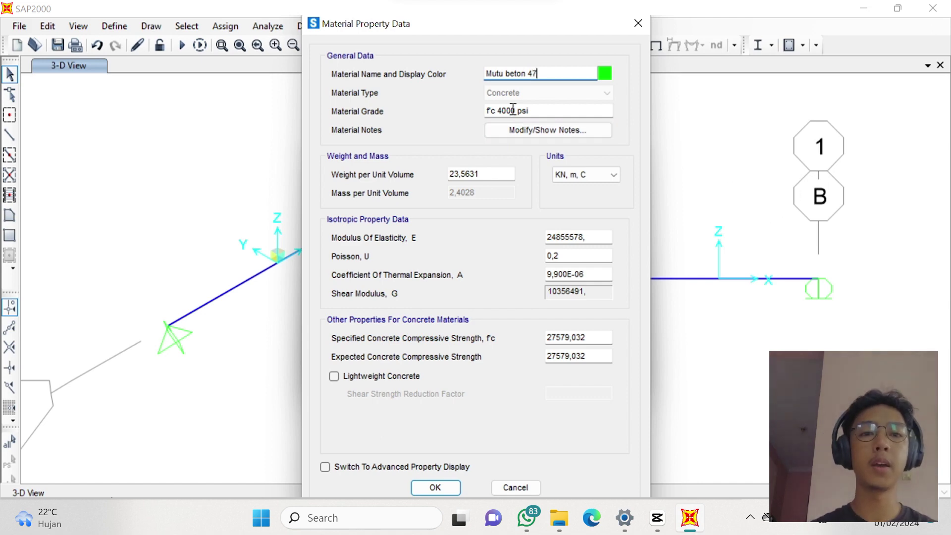
left_click_drag(542, 111, 505, 116)
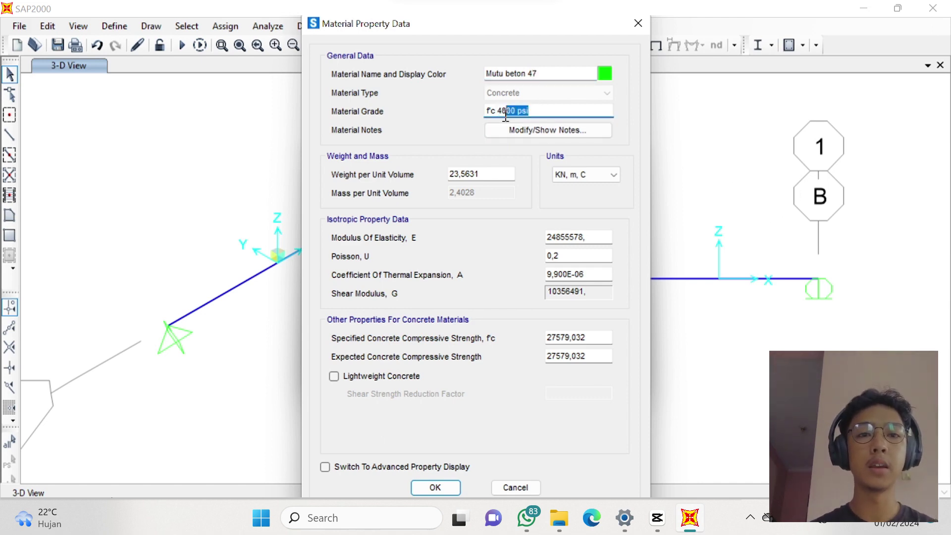
key("BackSpace")
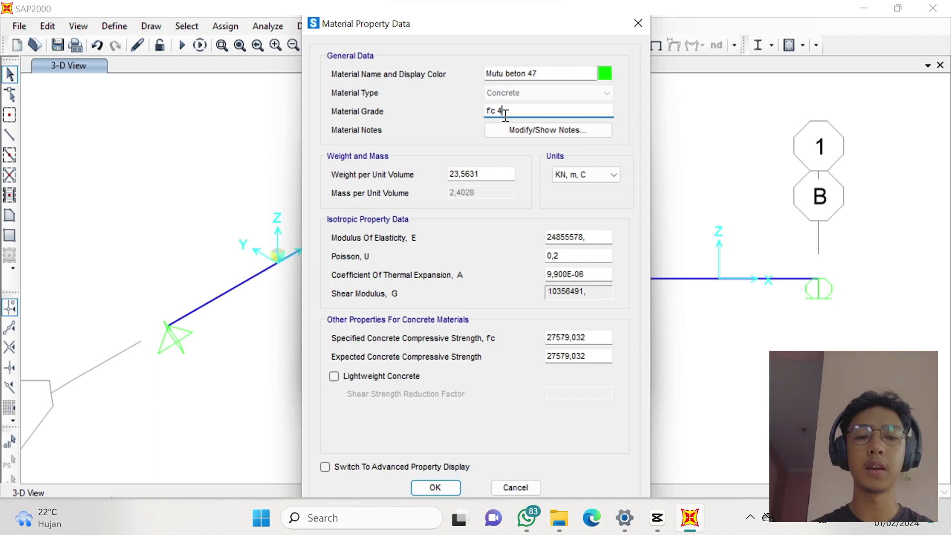
type("7")
Set the concrete's weight per unit volume to 24 and its modulus of elasticity to 4700*SQR(47)*1000.
left_click_drag(499, 173, 447, 173)
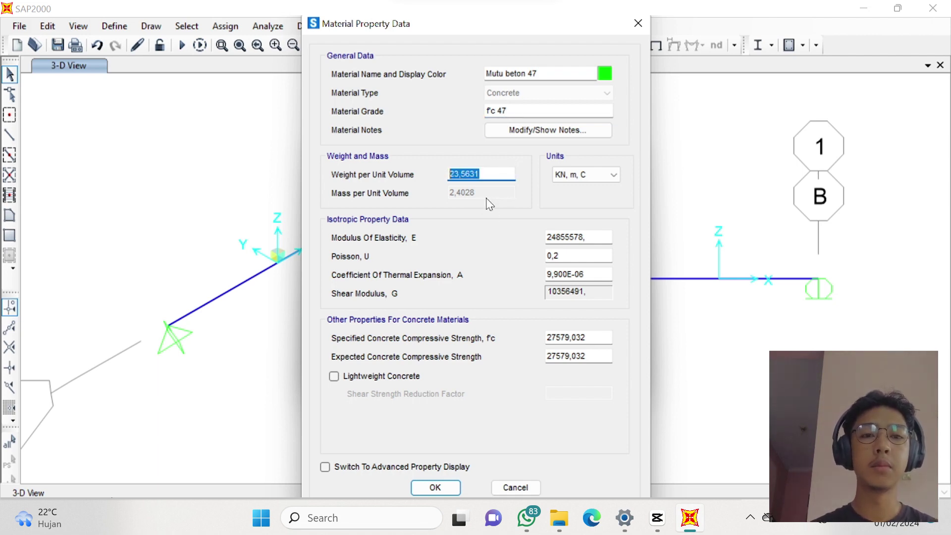
type("24")
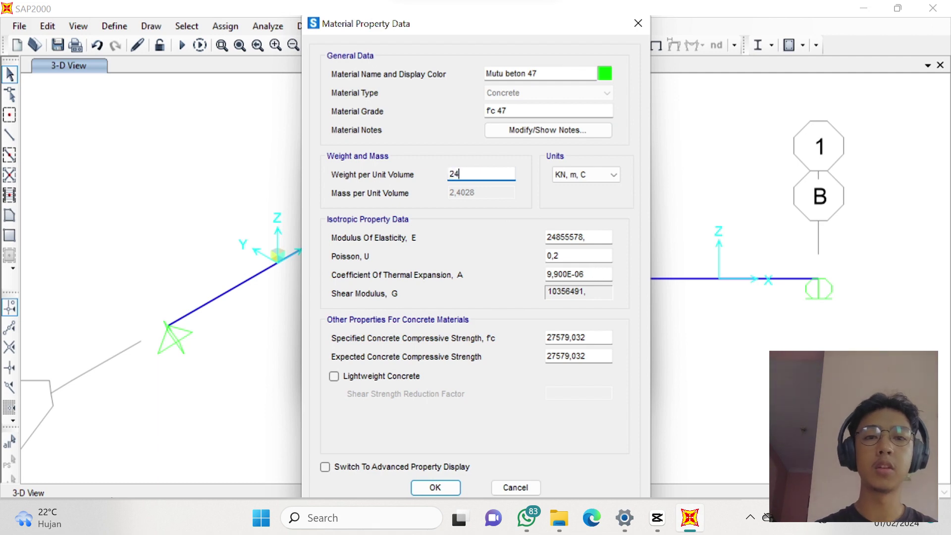
left_click_drag(600, 237, 545, 240)
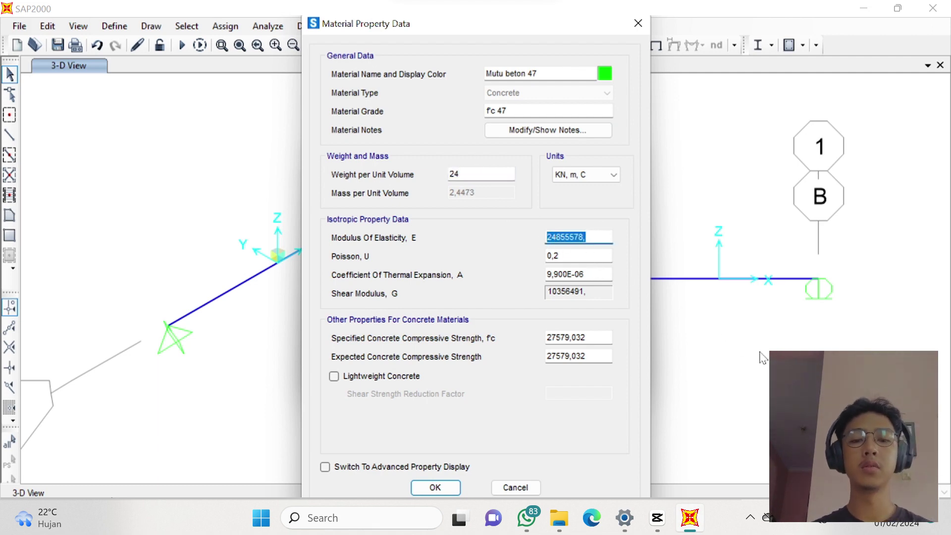
type("4700")
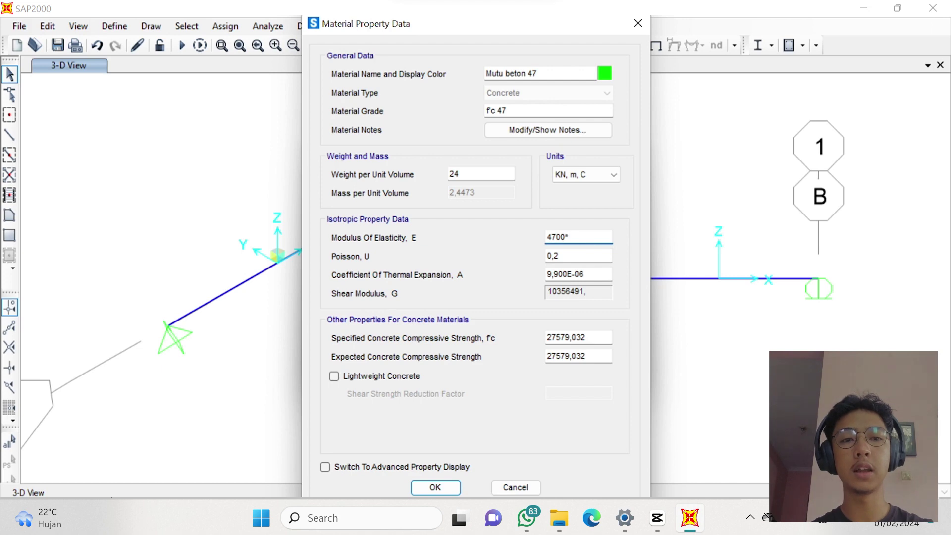
type("*SQR(47)*")
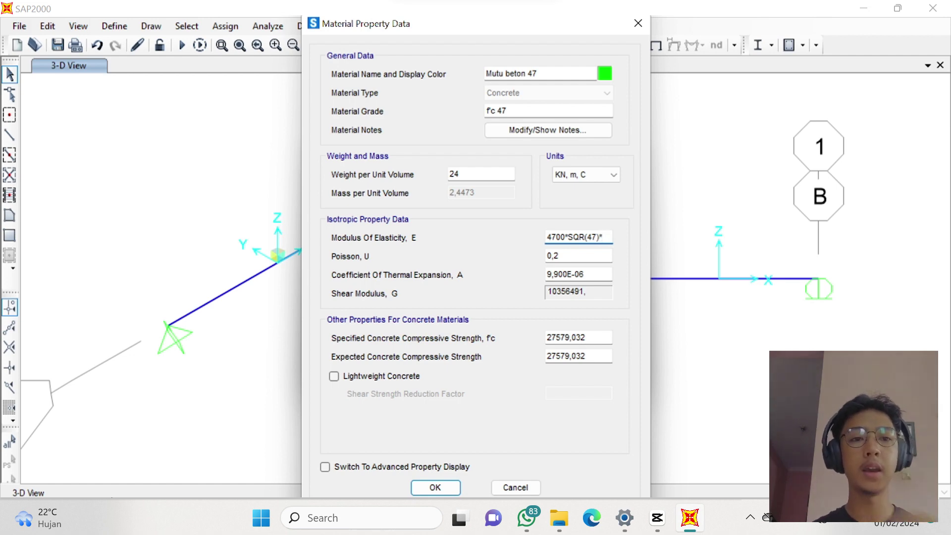
type("1000")
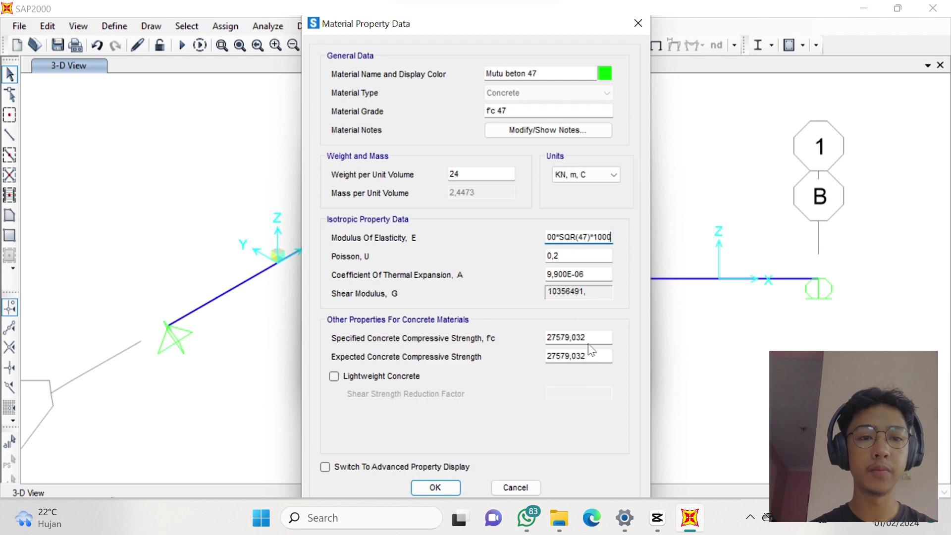
Set both the specified and expected concrete compressive strengths to 47000 and accept the material.
left_click_drag(590, 342, 538, 341)
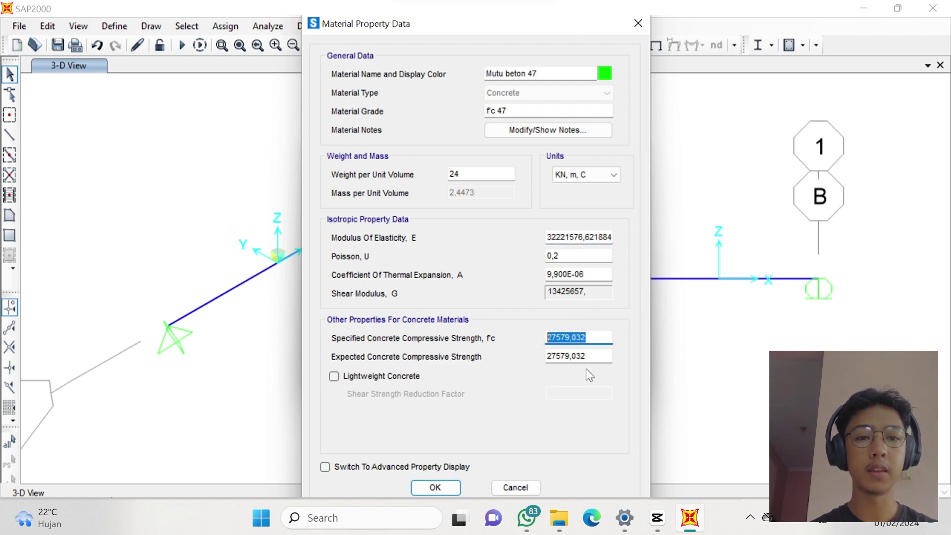
type("4")
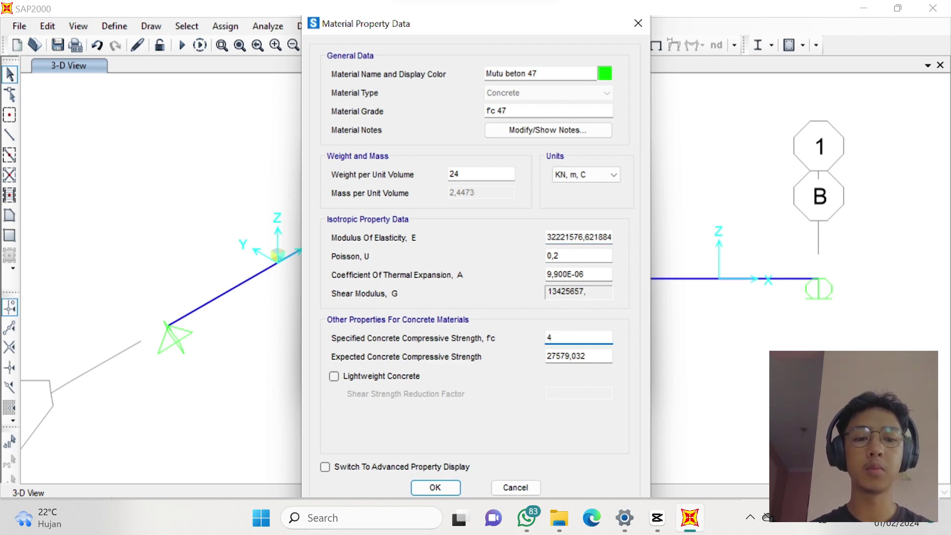
type("7000")
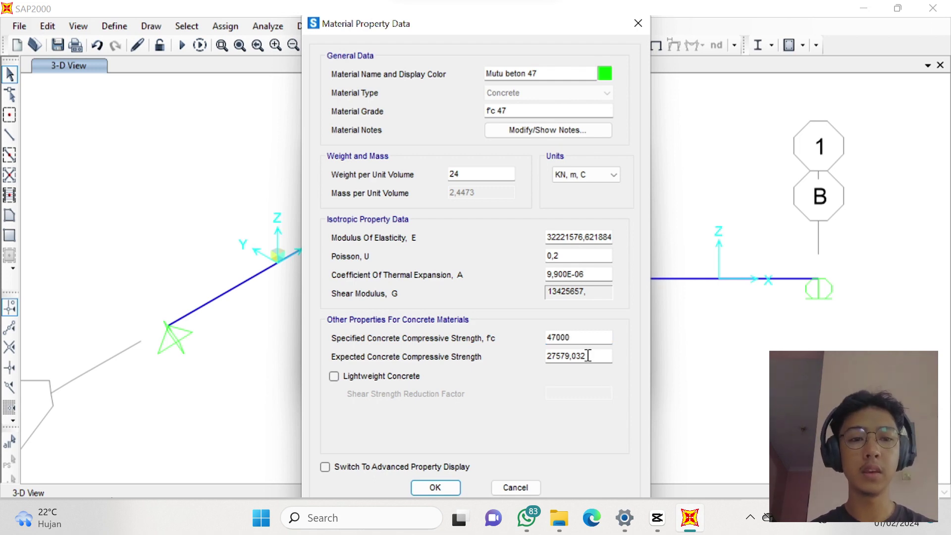
left_click_drag(590, 356, 522, 361)
type("4")
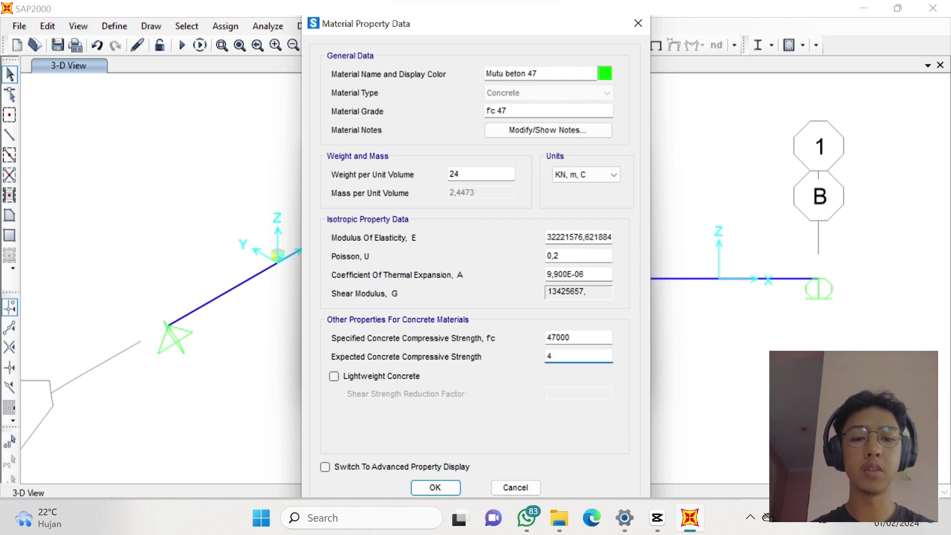
type("7000")
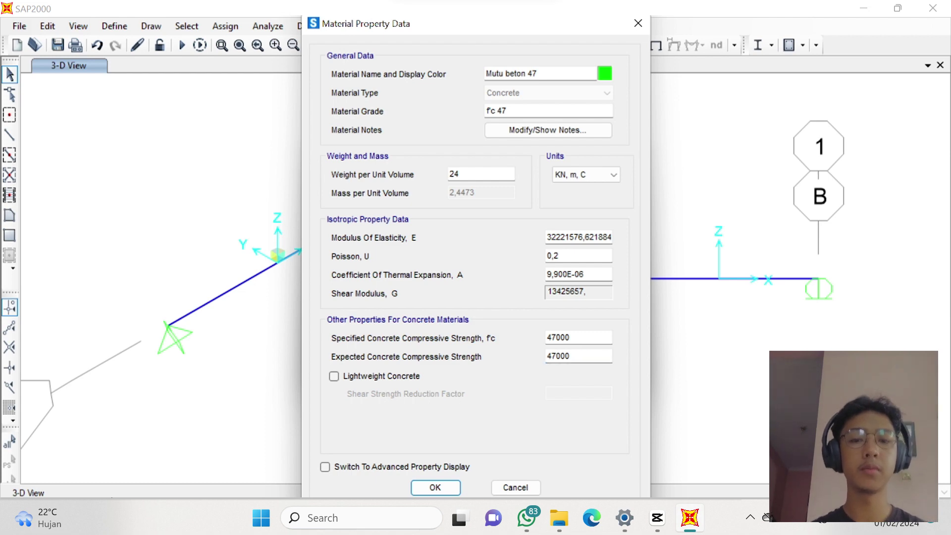
left_click(446, 488)
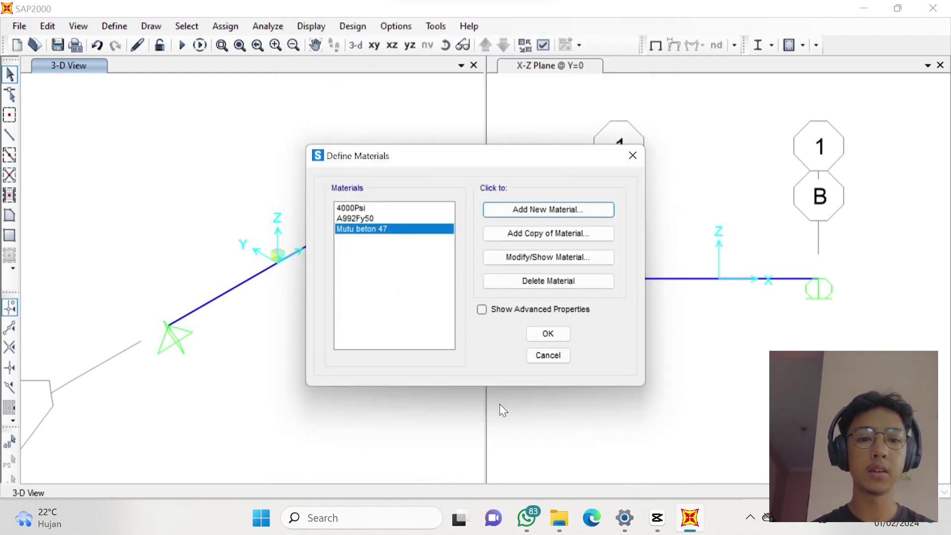
Start another new material definition of type Tendon using the User standard.
left_click(541, 210)
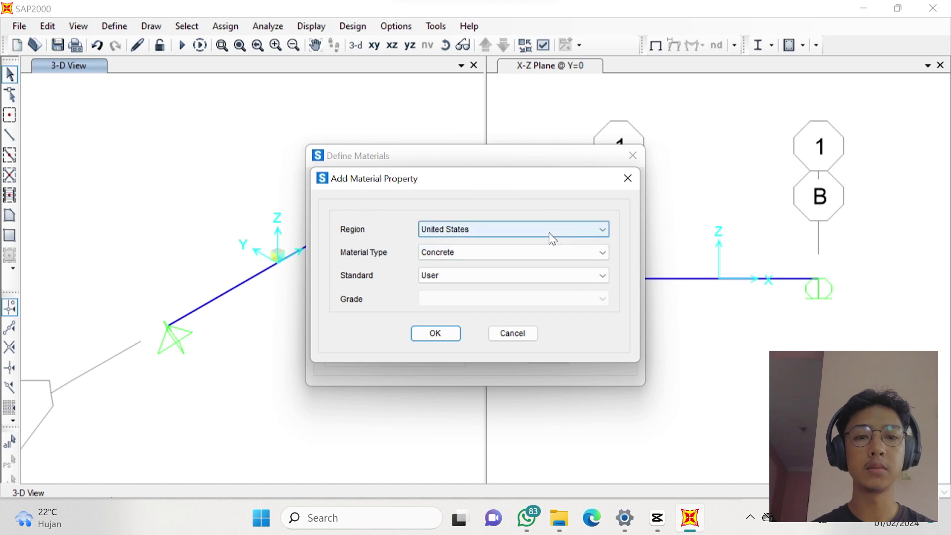
left_click(600, 251)
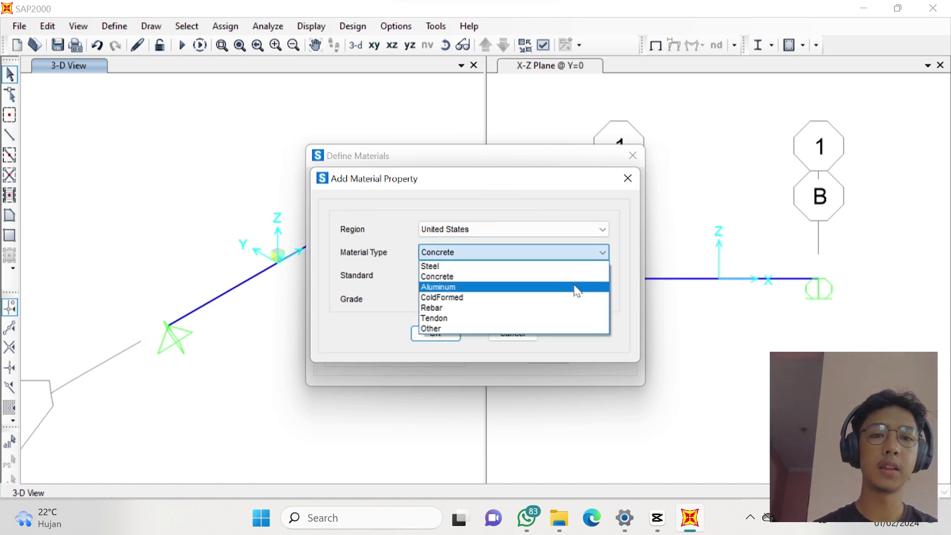
left_click(566, 319)
left_click(575, 275)
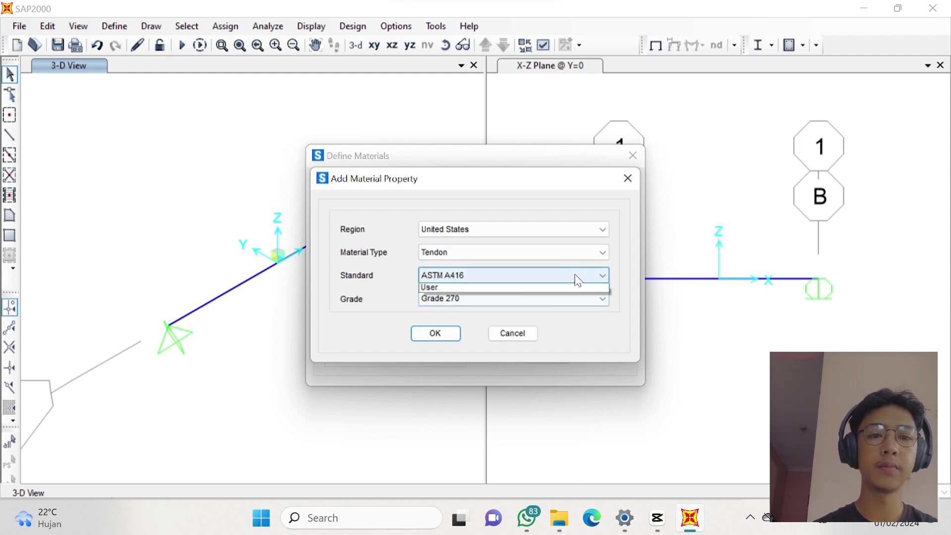
left_click(580, 320)
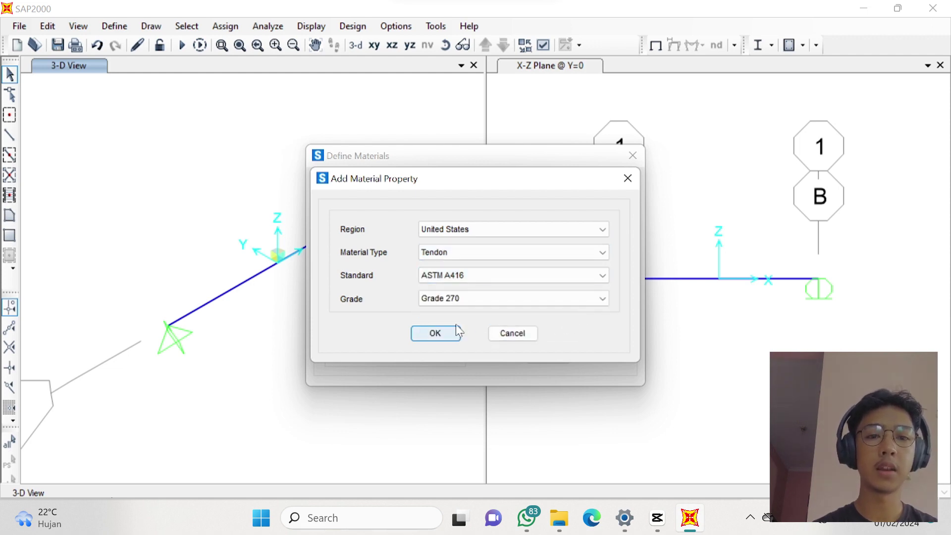
left_click(489, 277)
left_click(488, 310)
left_click(452, 331)
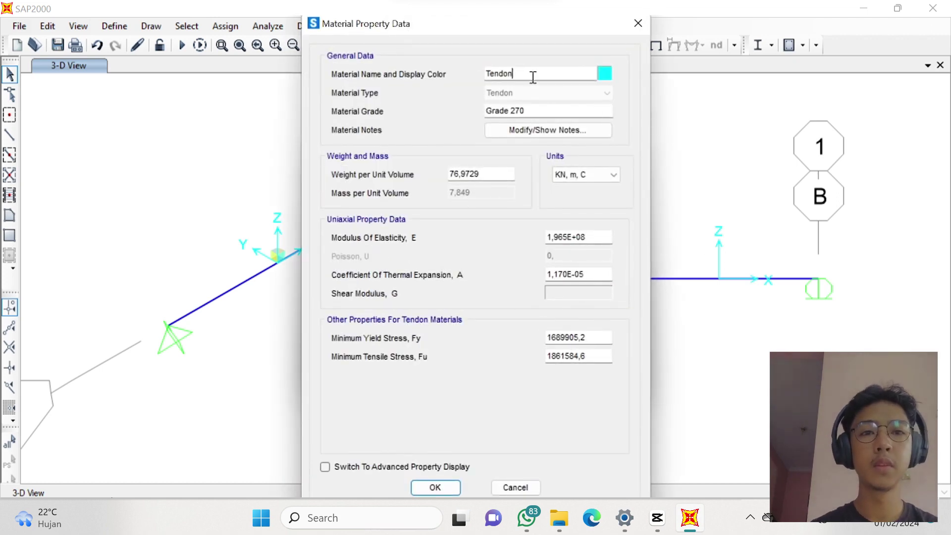
left_click(533, 78)
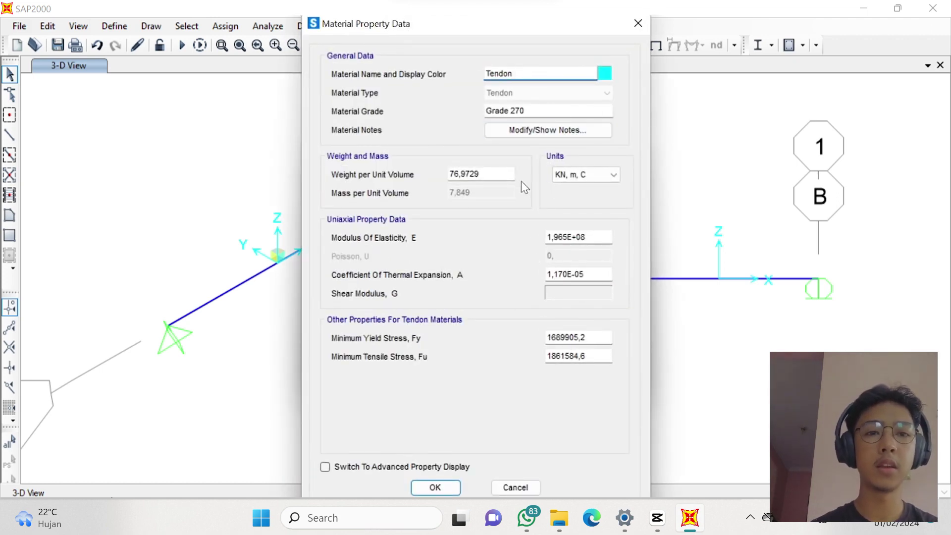
Set the Tendon material's minimum yield stress Fy to 420000.
left_click_drag(589, 340, 539, 340)
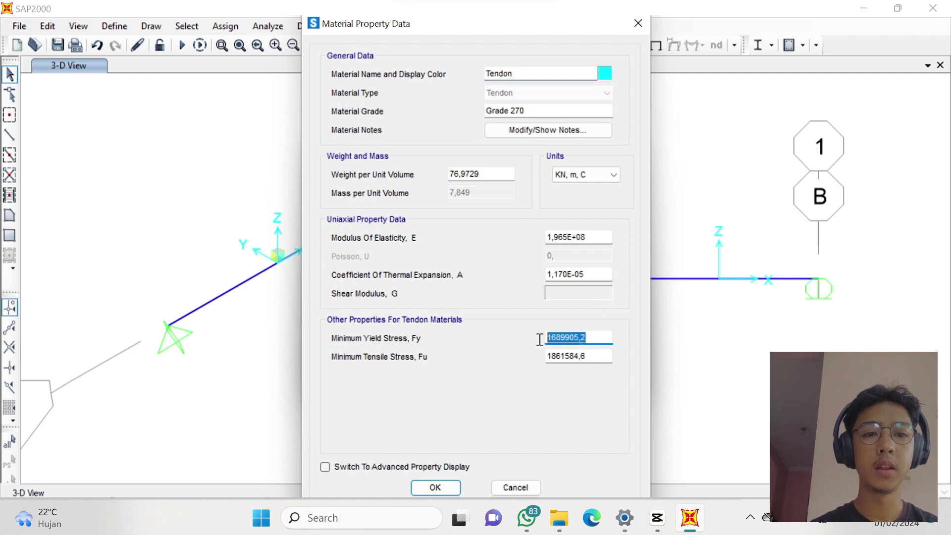
type("4")
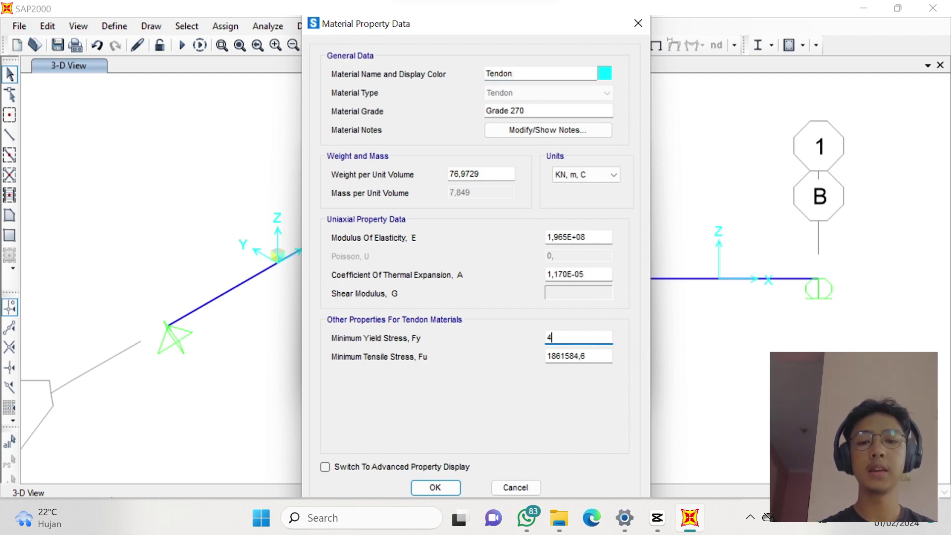
type("20")
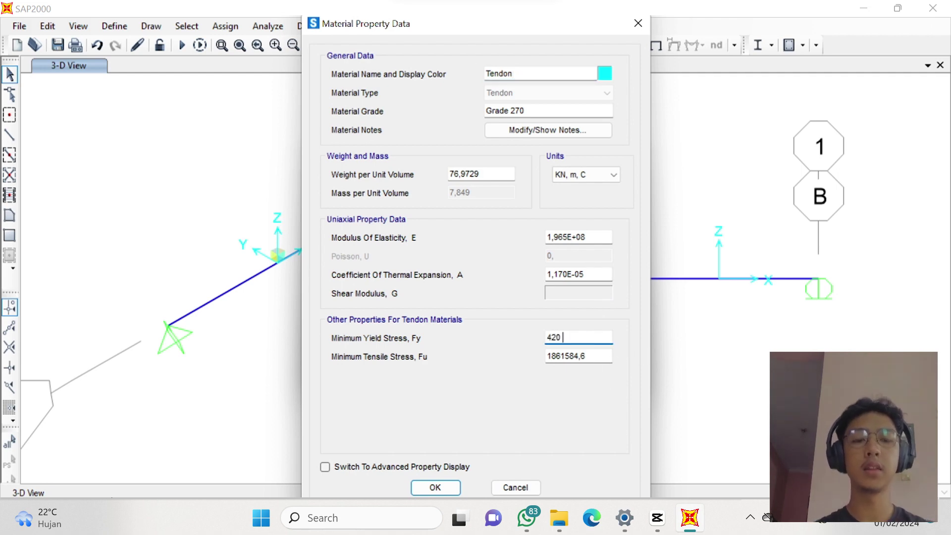
type(" mpa")
key("BackSpace")
key("BackSpace")
key("BackSpace")
key("BackSpace")
type("000")
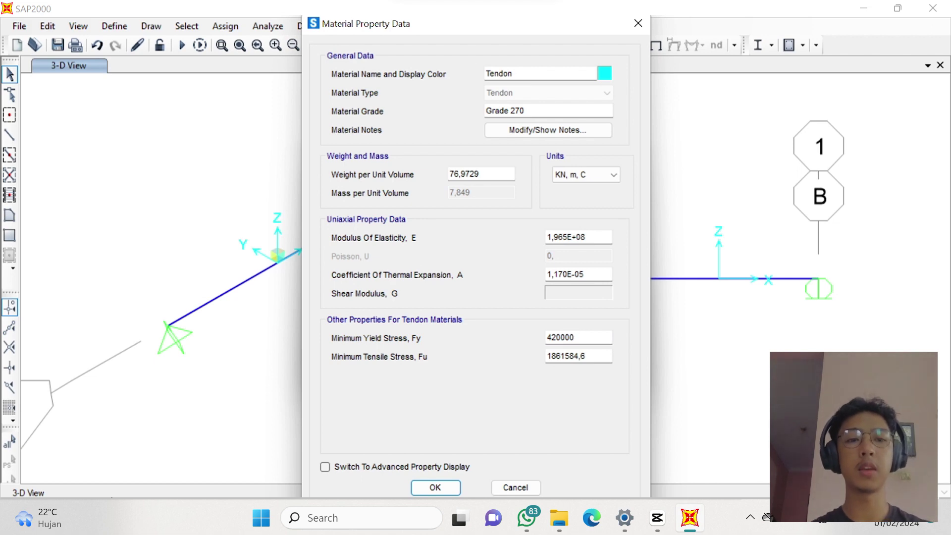
Set the minimum tensile stress Fu to 420000, accept the Tendon material and close the materials list.
left_click_drag(589, 355, 528, 357)
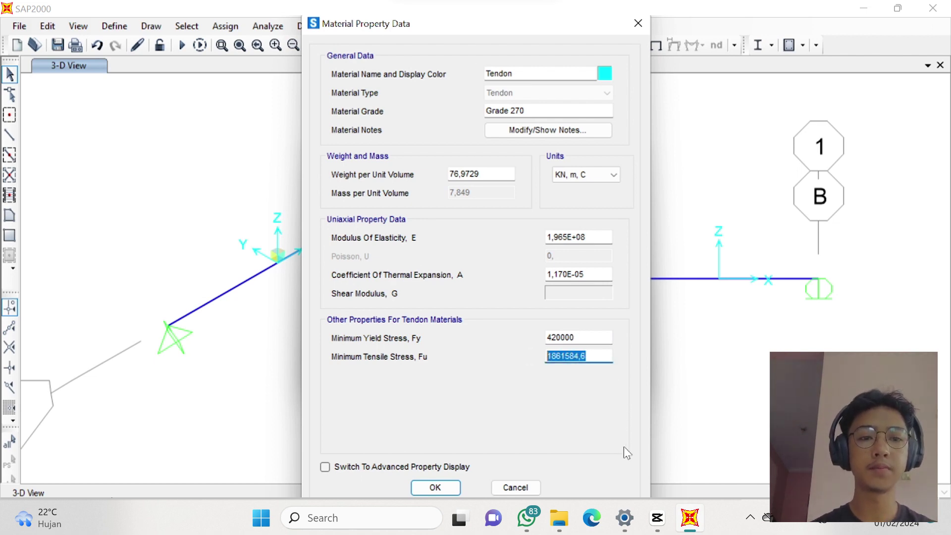
type("420 mpa")
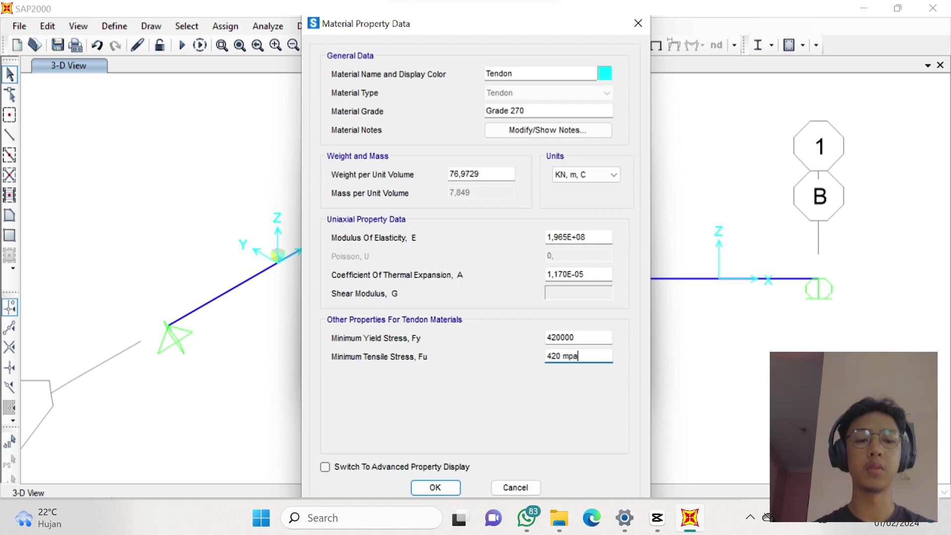
key("BackSpace")
key("BackSpace")
key("BackSpace")
key("BackSpace")
type("000")
key("Tab")
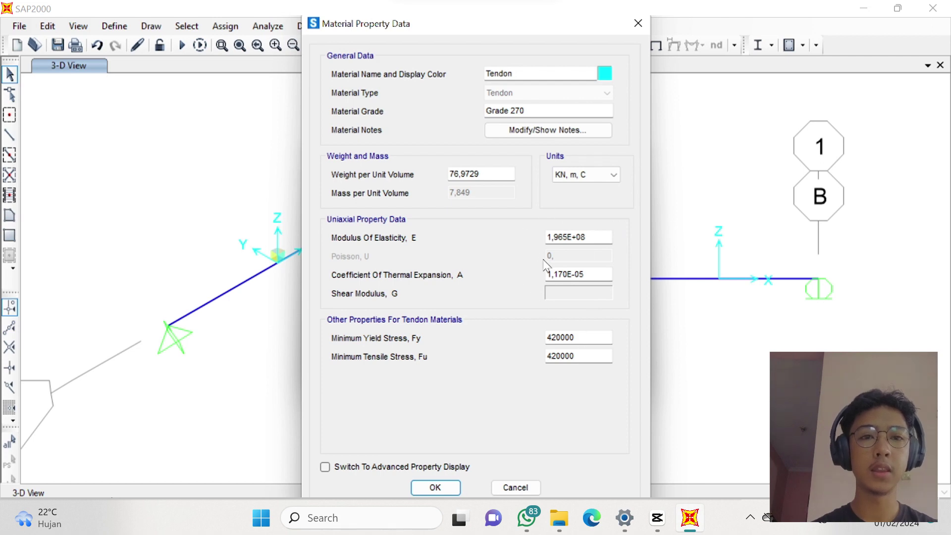
left_click(456, 489)
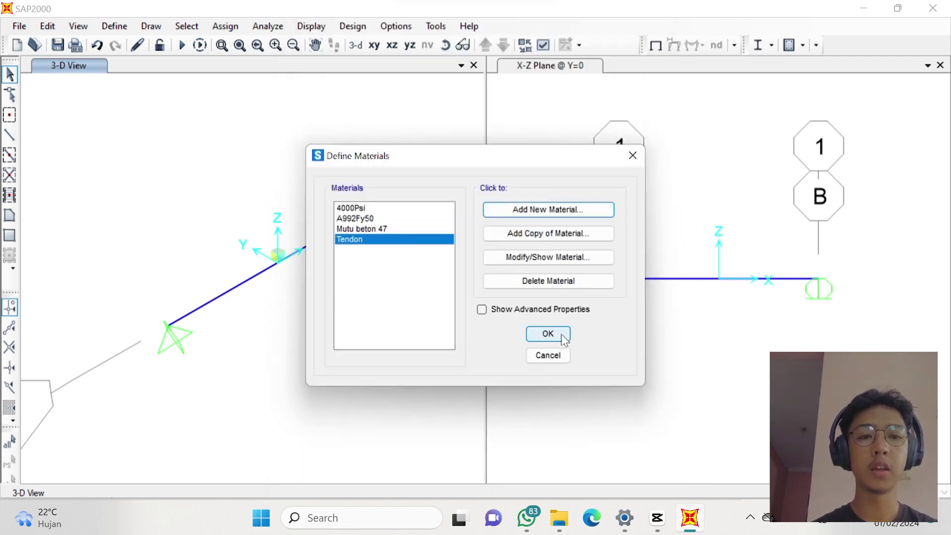
left_click(548, 334)
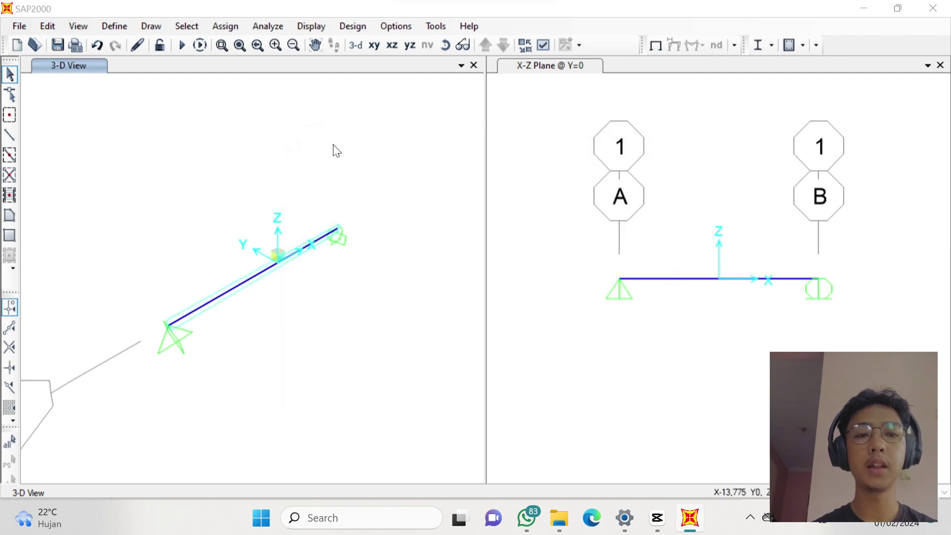
Start a new frame section property of type Concrete with a Rectangular shape.
left_click(123, 28)
mouse_move(194, 69)
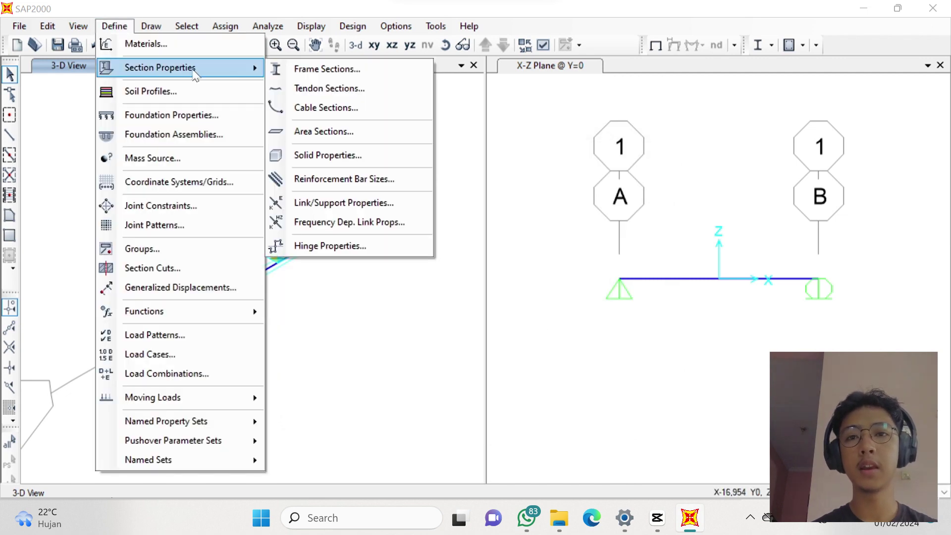
left_click(345, 75)
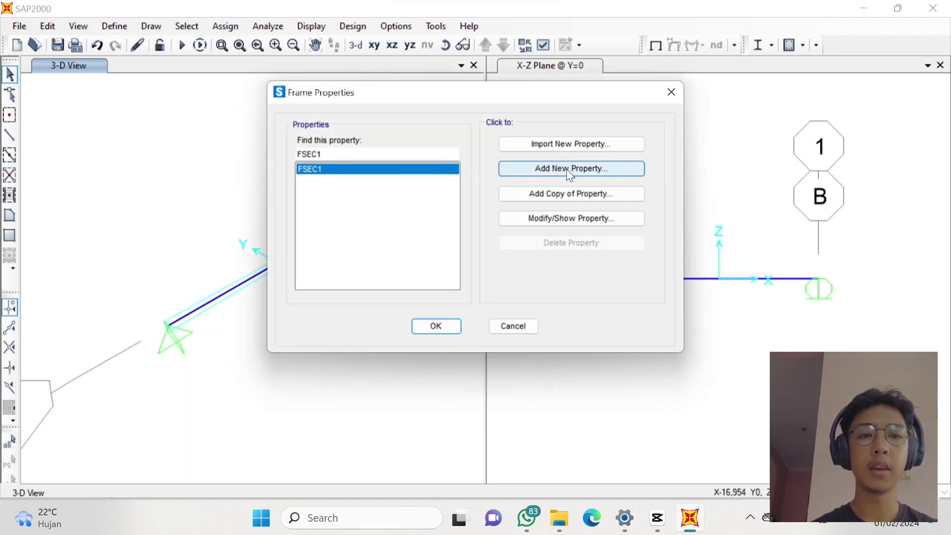
left_click(570, 169)
left_click(570, 117)
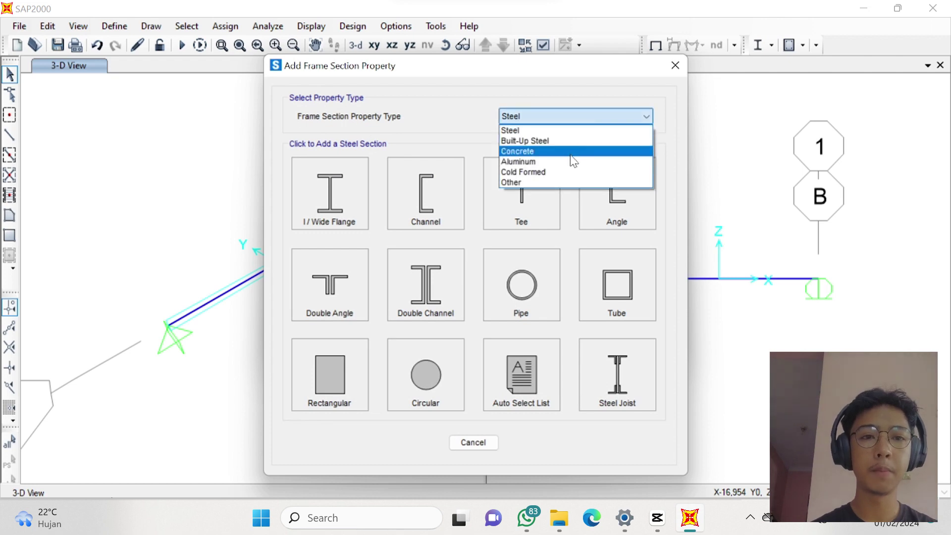
left_click(571, 151)
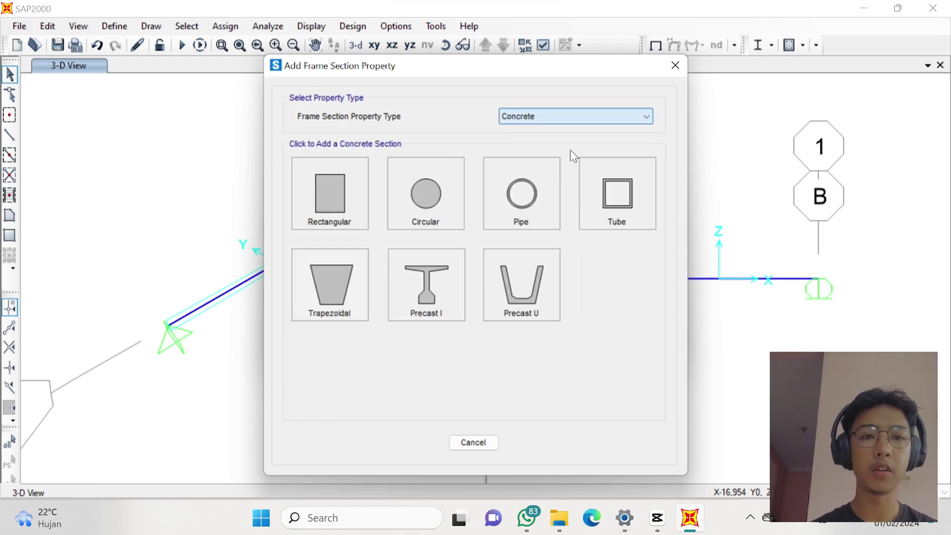
left_click(354, 205)
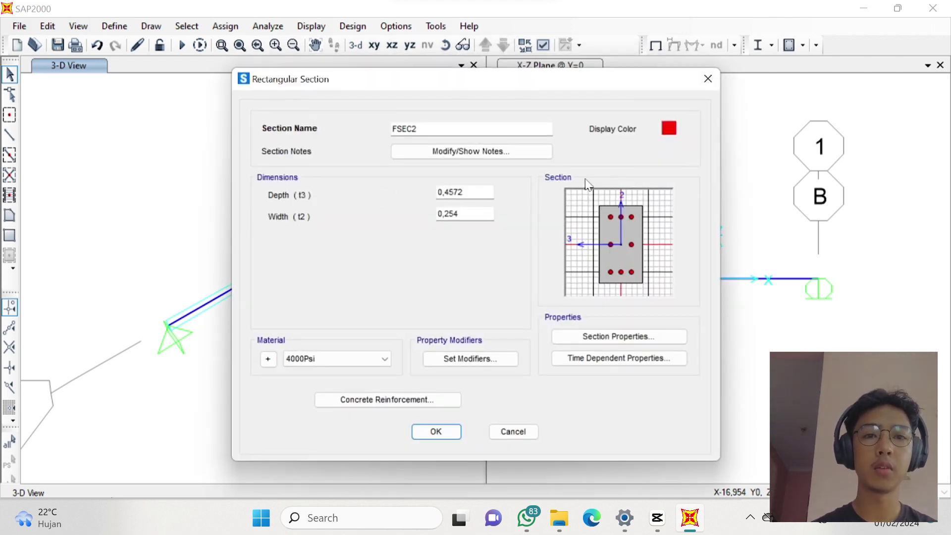
Set the rectangular section's depth to 0,65 and its width to 0,5.
left_click(473, 192)
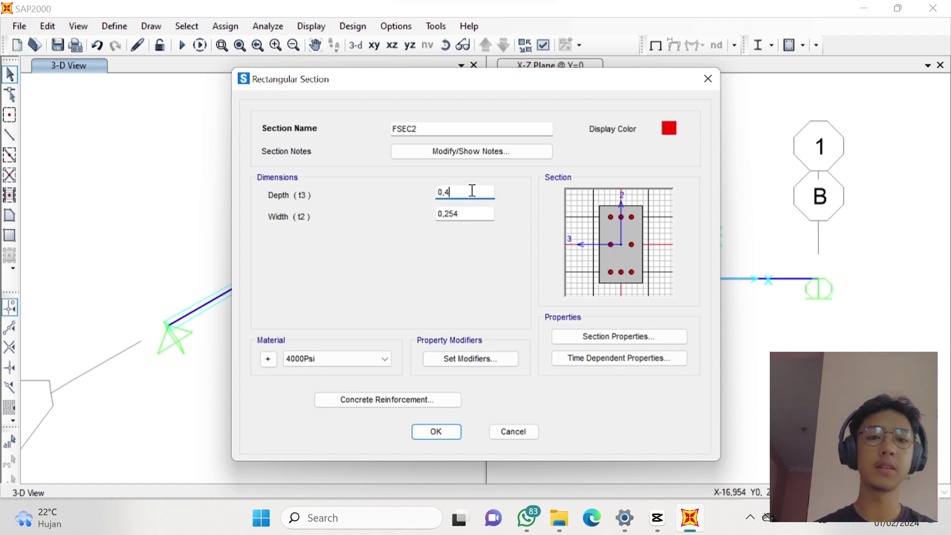
type("65")
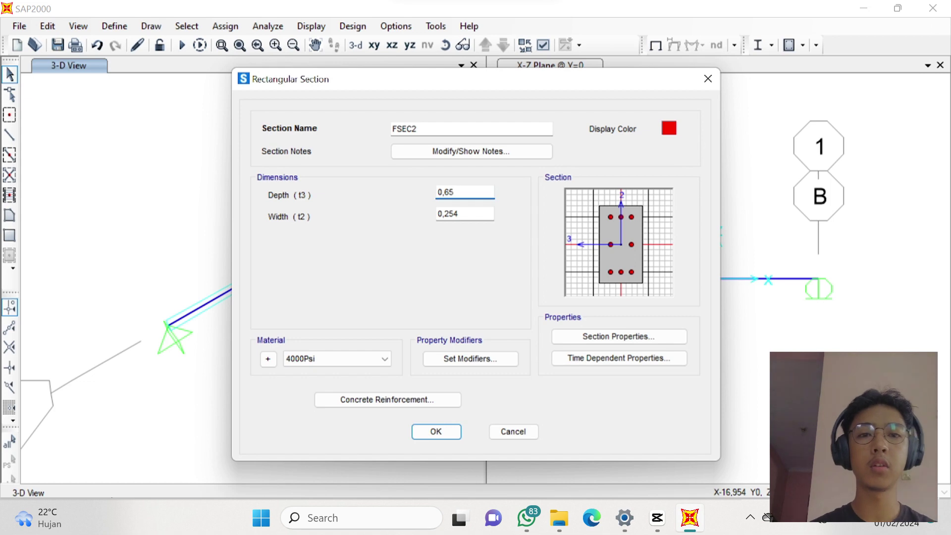
left_click(485, 214)
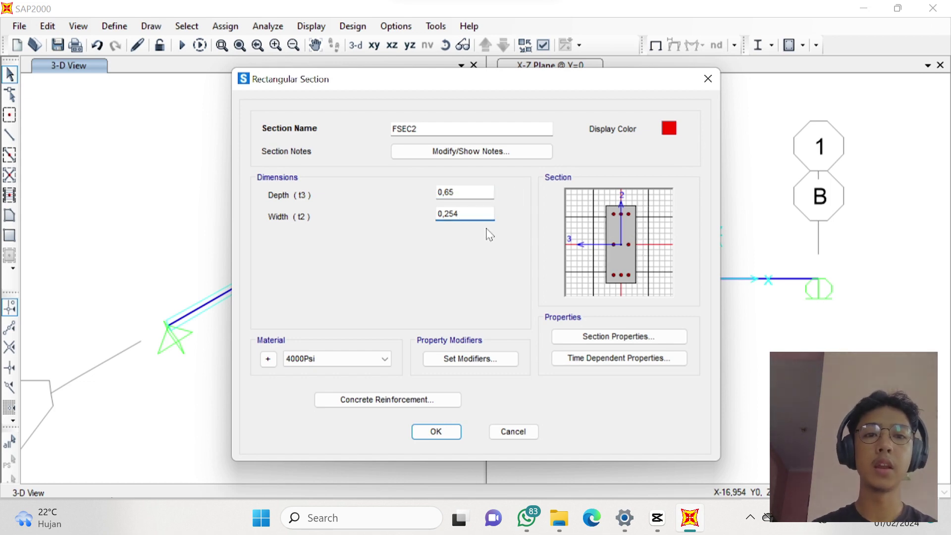
key("BackSpace")
key("BackSpace")
type("5")
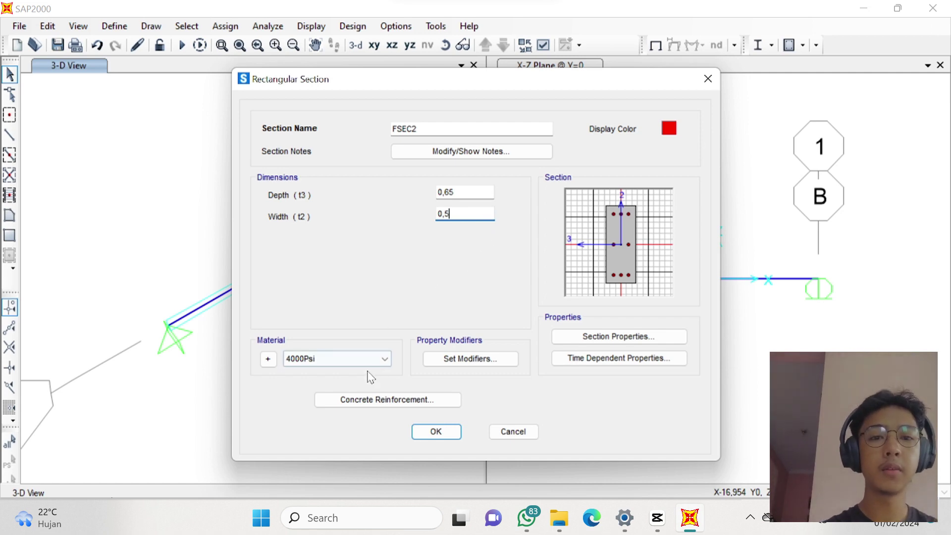
Assign the material Mutu beton 47 to the section and set its reinforcement design type to Beam (M3 Design Only).
left_click(384, 360)
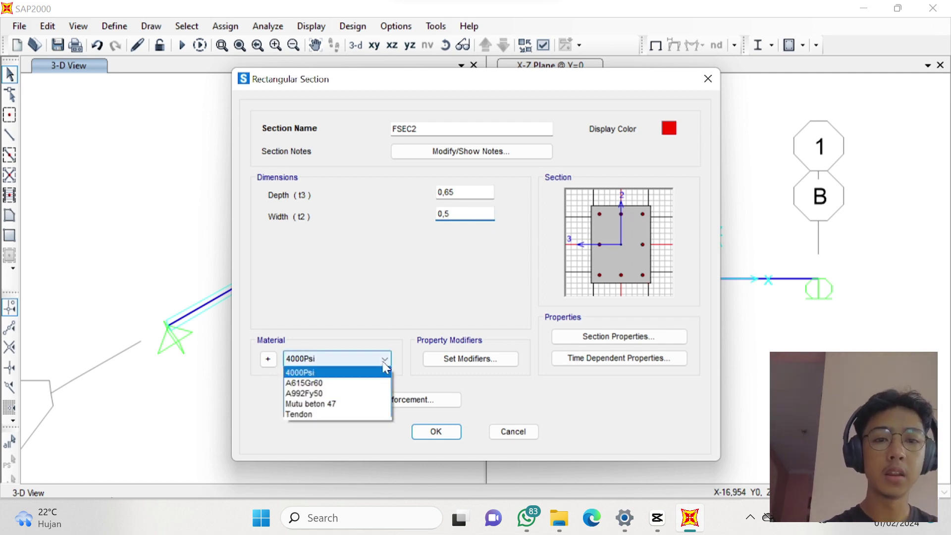
left_click(354, 406)
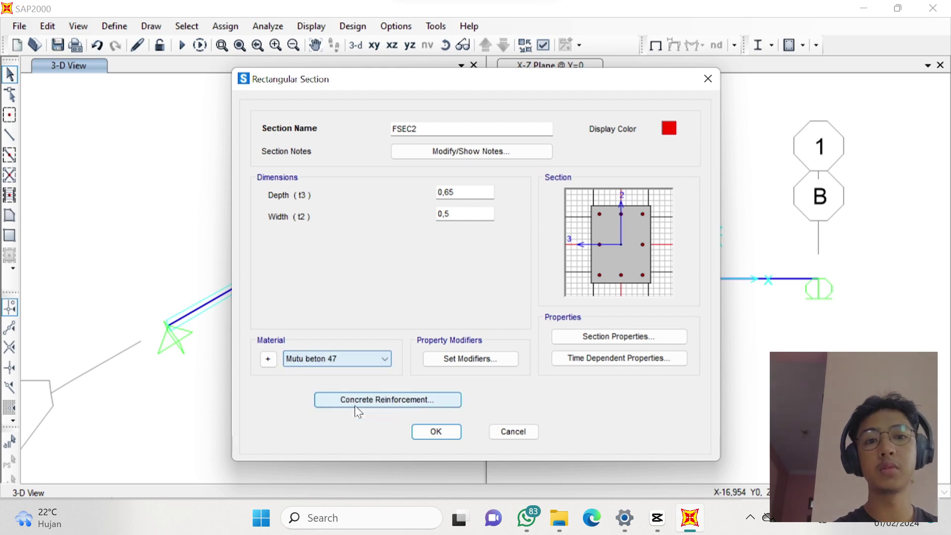
left_click(411, 402)
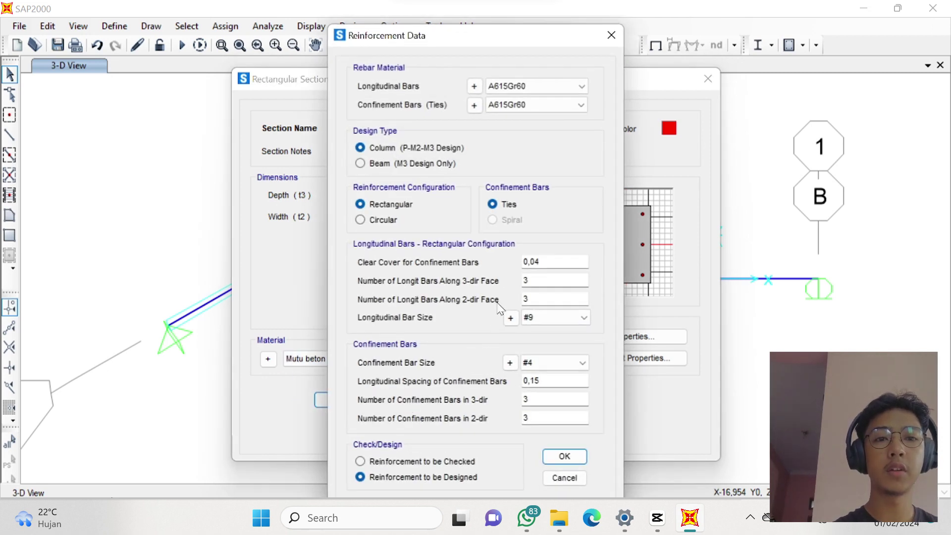
left_click(422, 166)
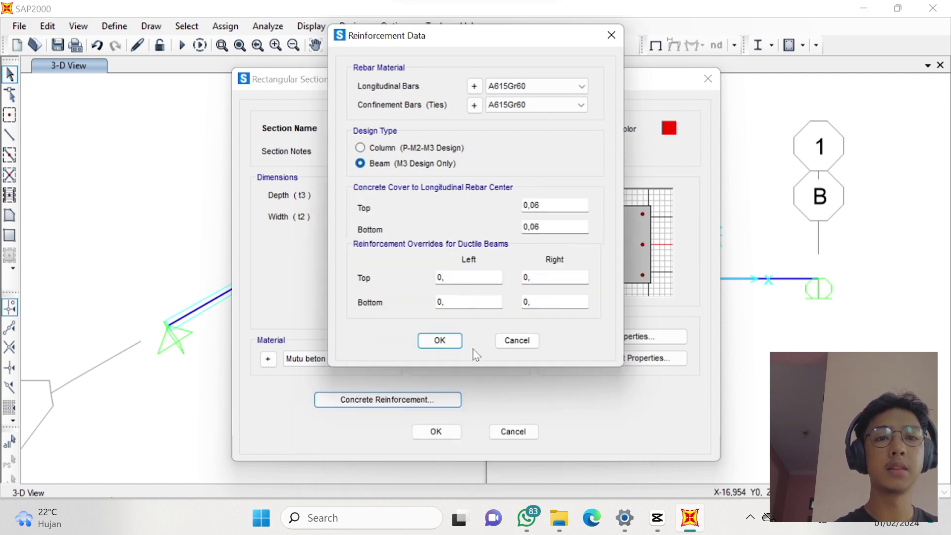
left_click(440, 341)
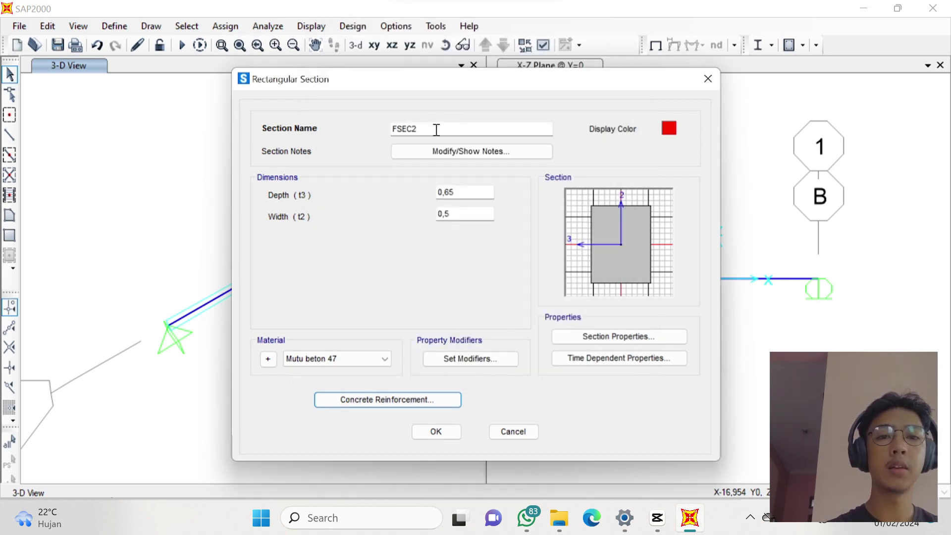
Name the rectangular section BALOK, accept it and close the frame properties list.
left_click_drag(437, 130, 393, 133)
type("KOLOM")
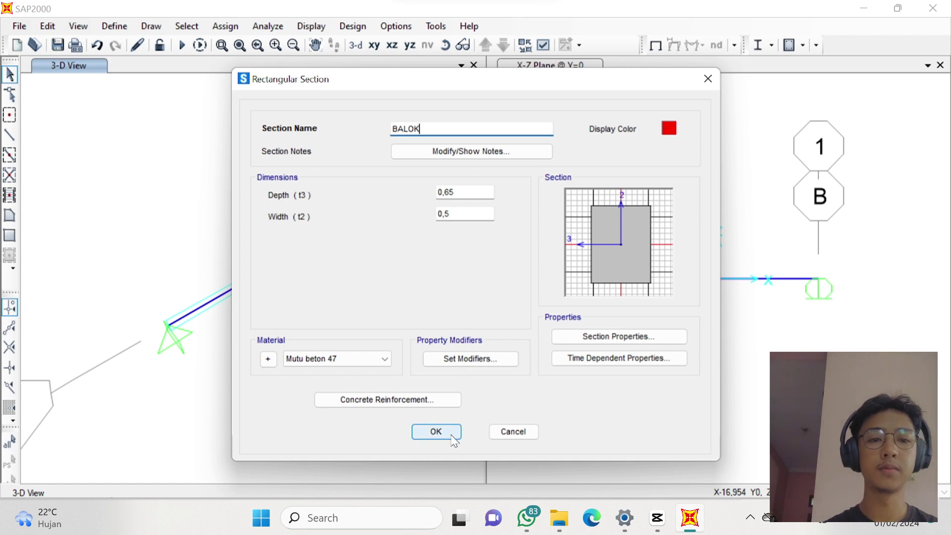
left_click(436, 431)
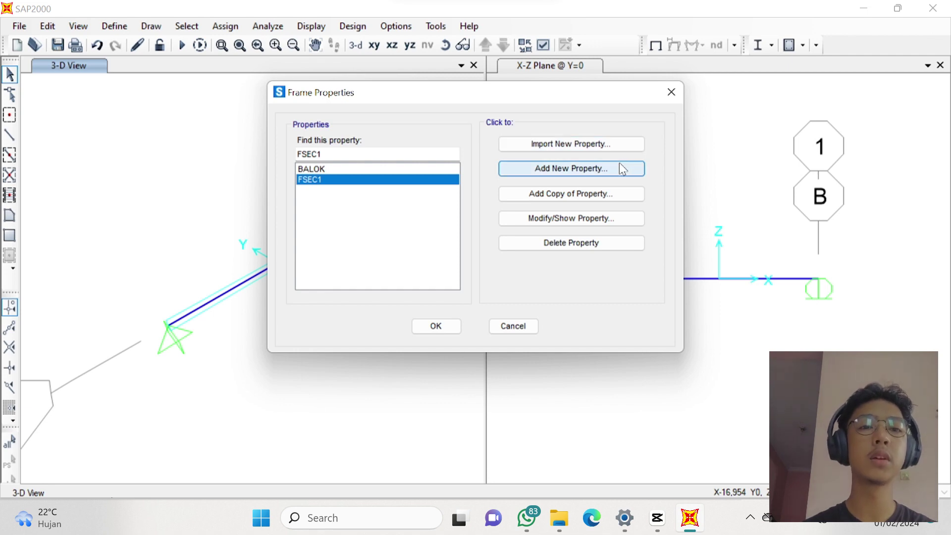
left_click(617, 170)
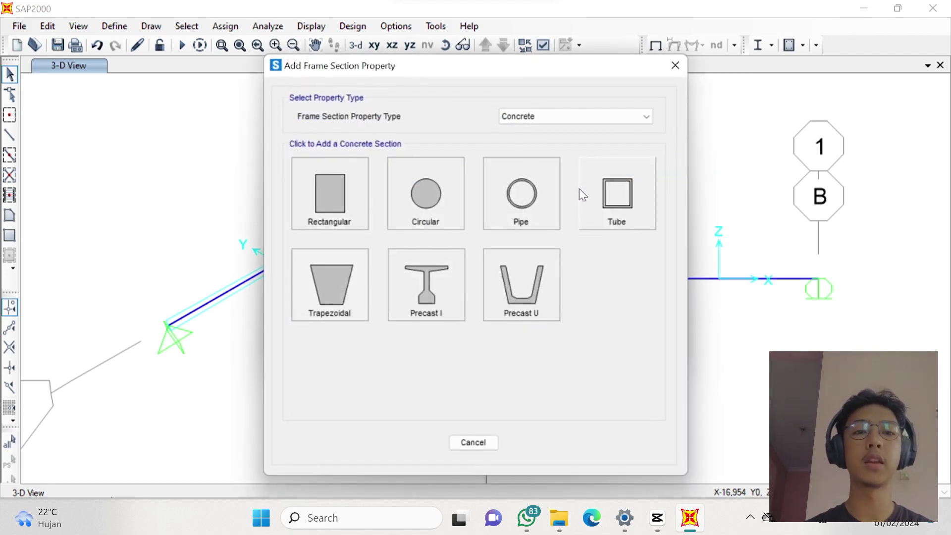
left_click(675, 66)
left_click(671, 92)
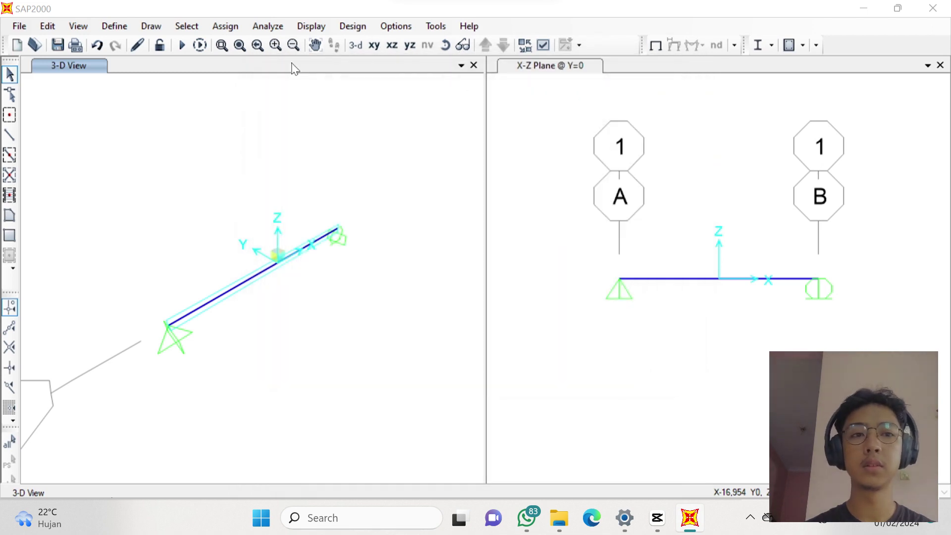
Add a new tendon section and name it "Tendon".
left_click(117, 31)
mouse_move(206, 78)
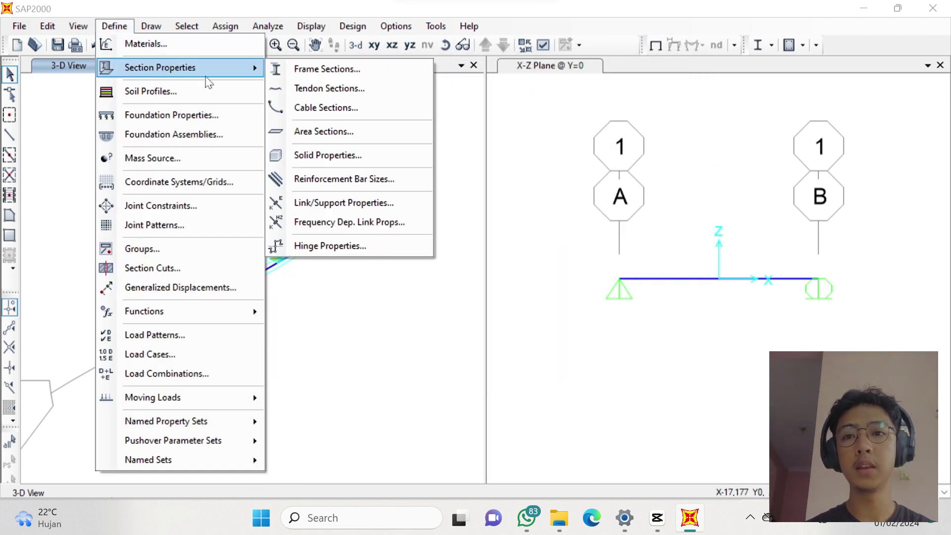
left_click(319, 89)
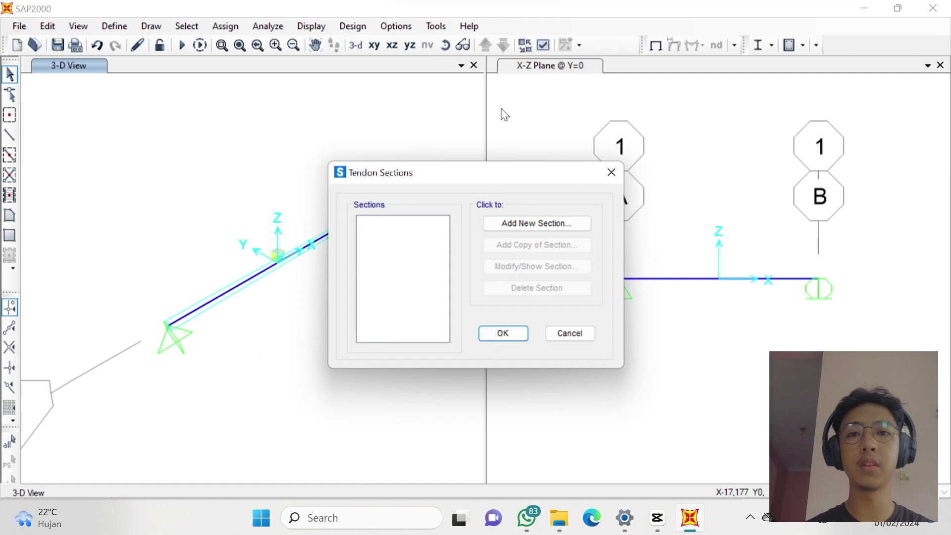
left_click(549, 229)
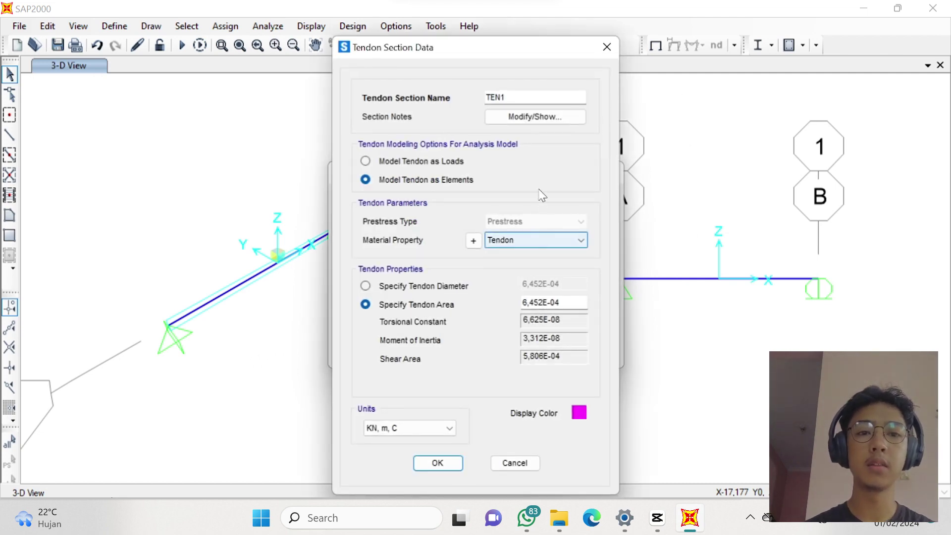
left_click(520, 100)
left_click_drag(520, 101, 492, 100)
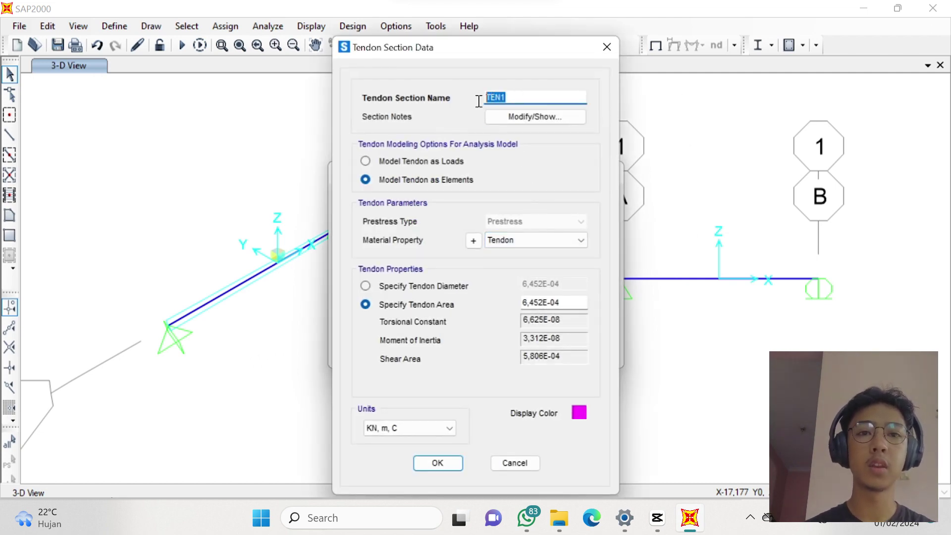
type("Tendon")
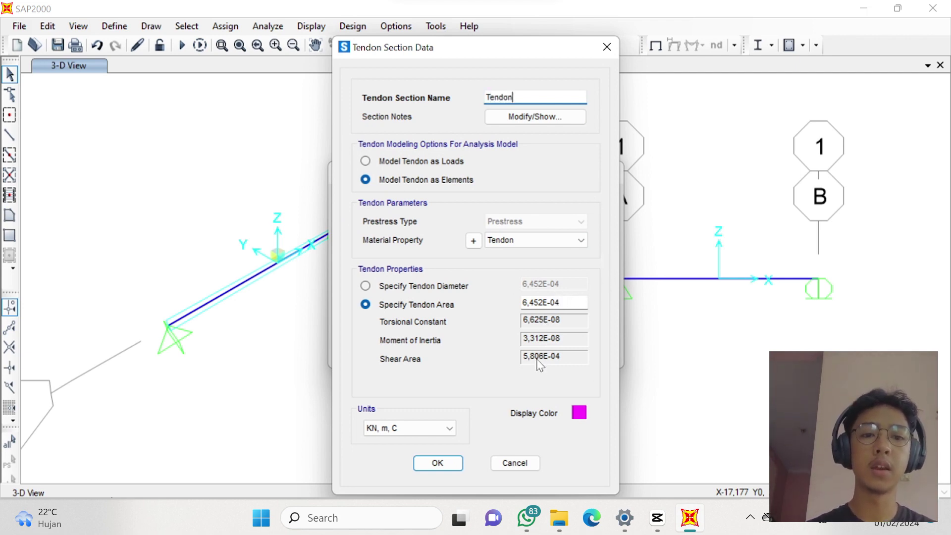
Define the tendon section by its diameter and set that diameter to 15,2 mm.
left_click(438, 291)
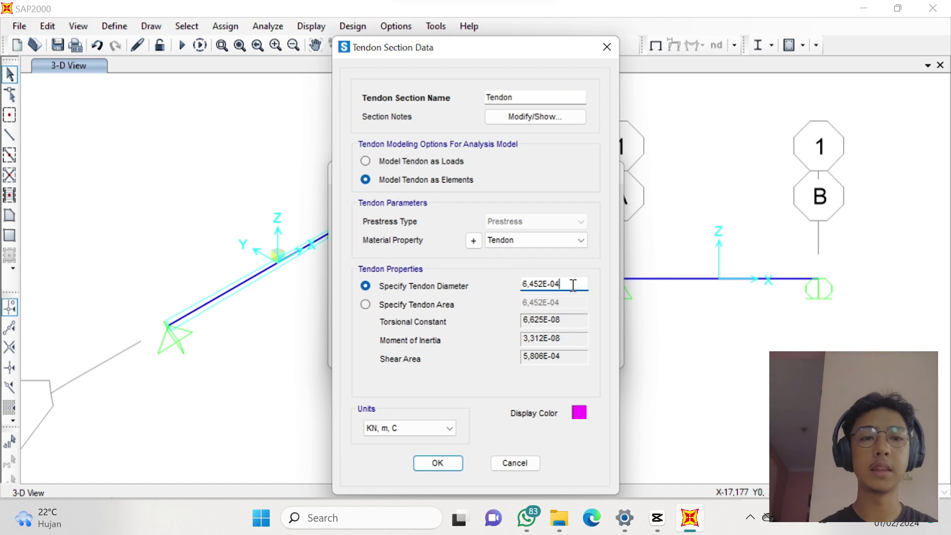
left_click_drag(571, 286, 519, 292)
type("15,2")
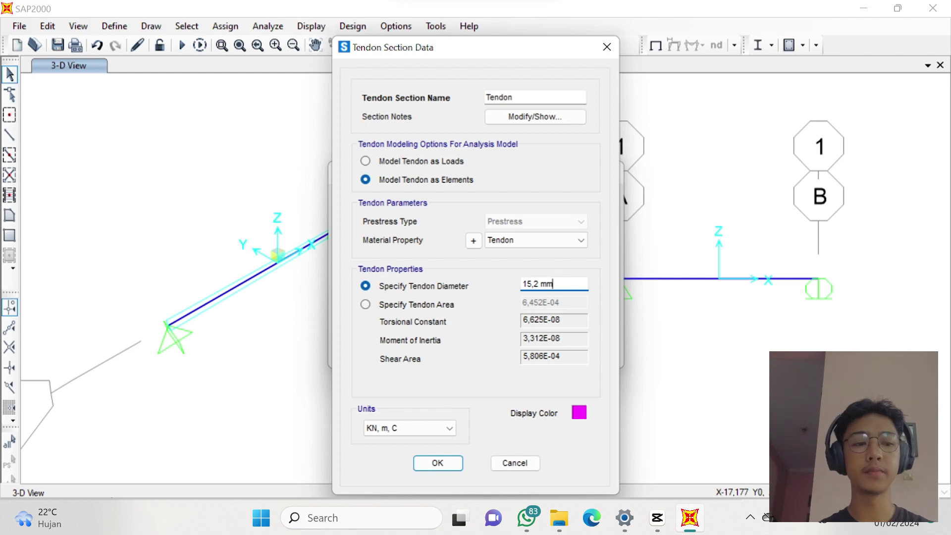
key("Tab")
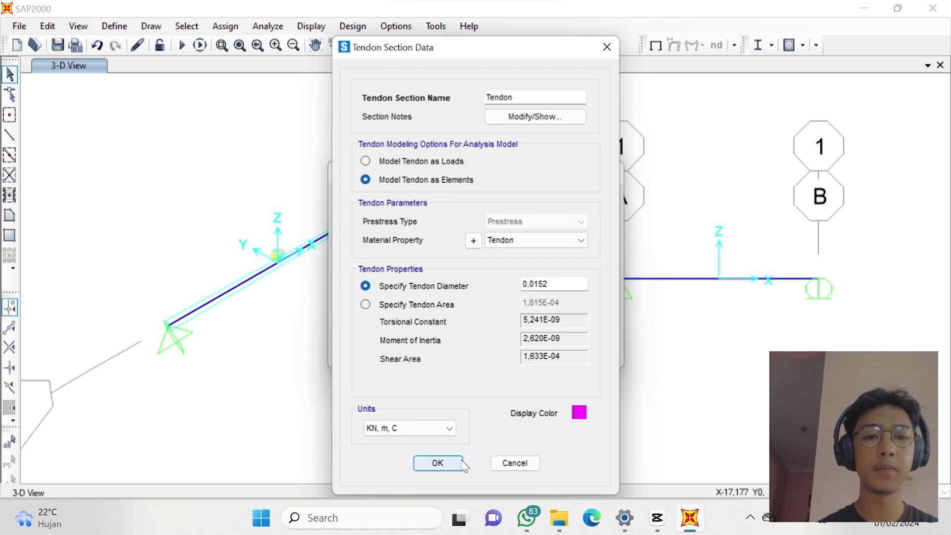
Accept the Tendon section data and close the tendon sections list.
left_click(438, 463)
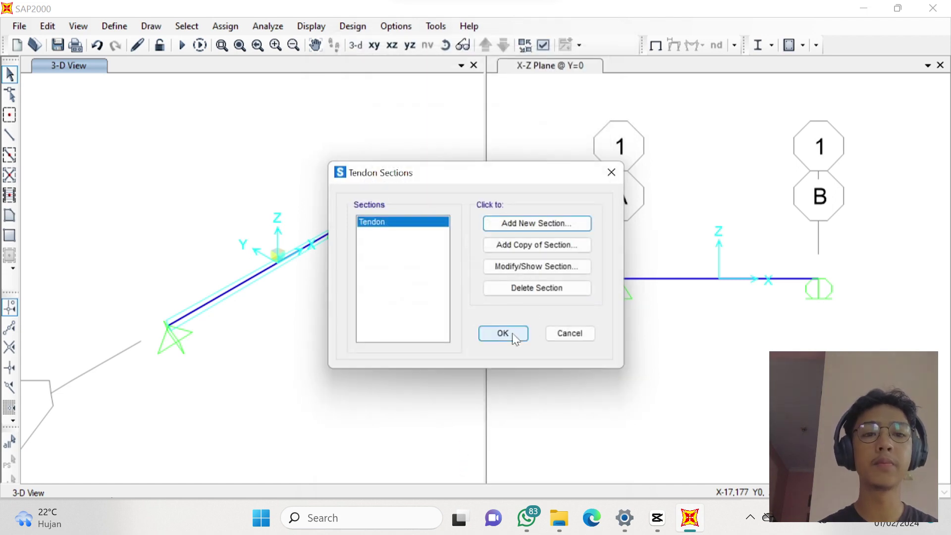
left_click(503, 334)
Add a new load pattern named LL with the type Live.
left_click(115, 25)
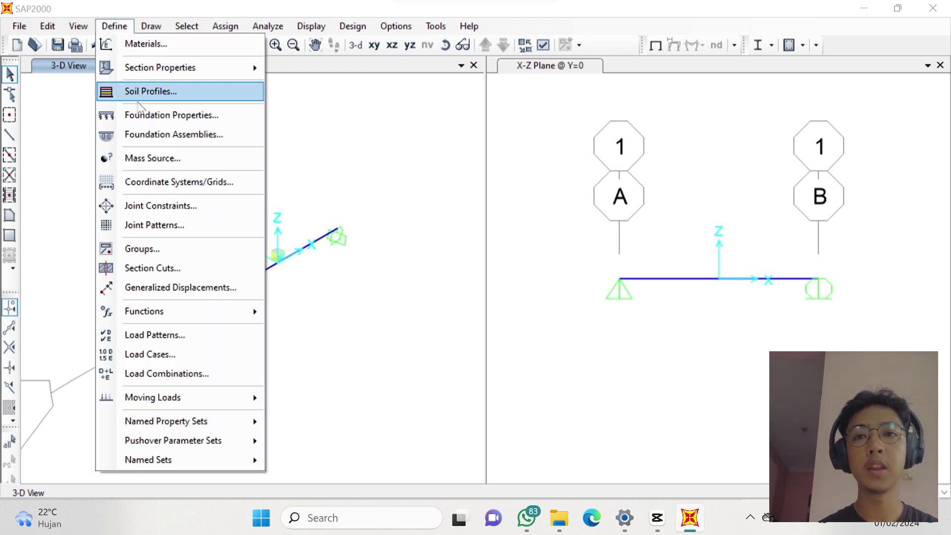
left_click(138, 336)
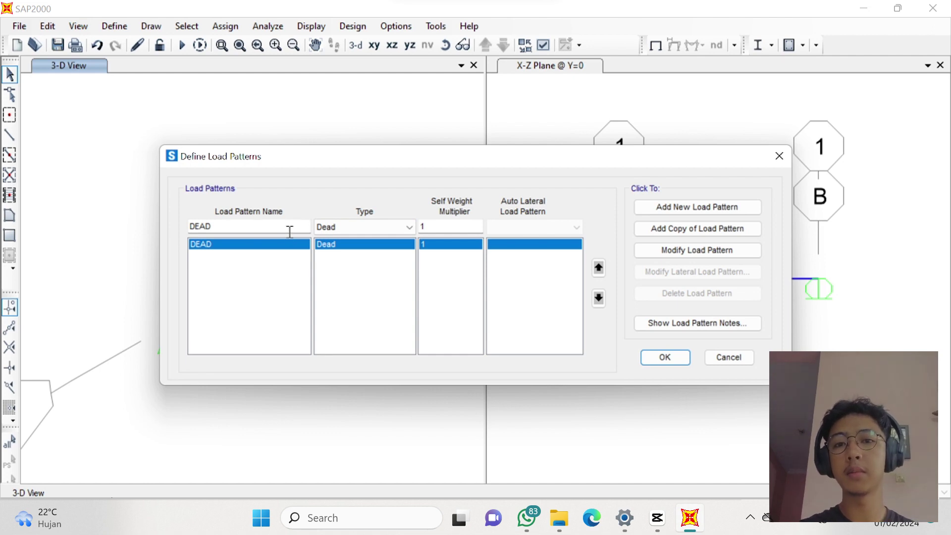
left_click_drag(290, 231, 176, 235)
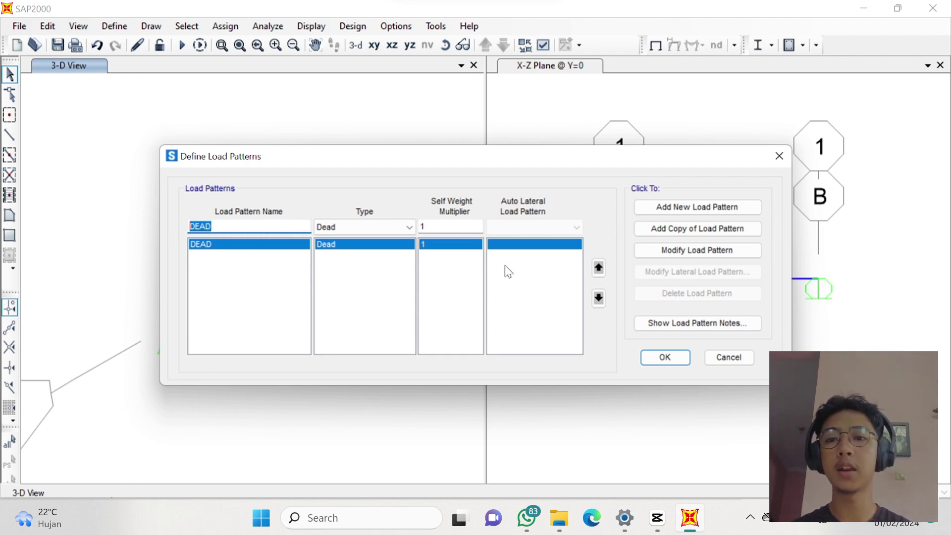
type("LL")
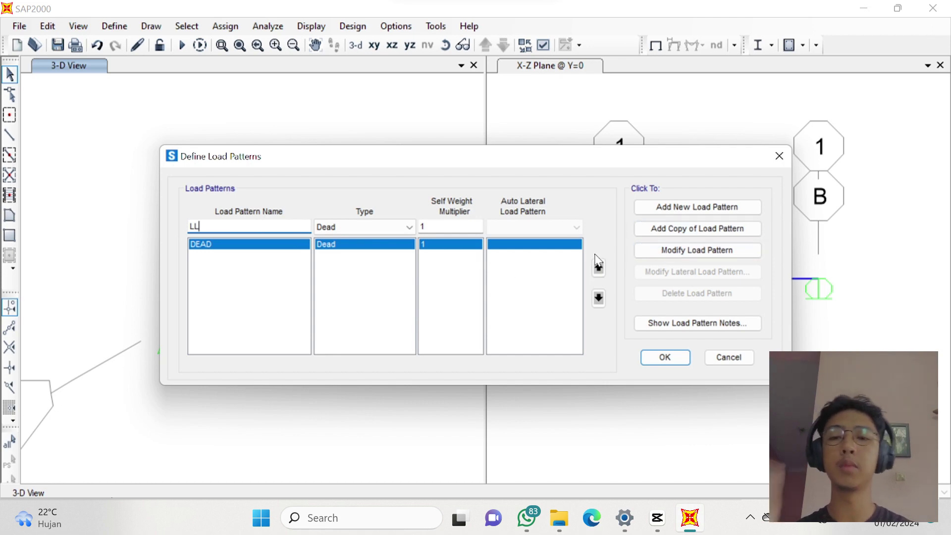
left_click(353, 227)
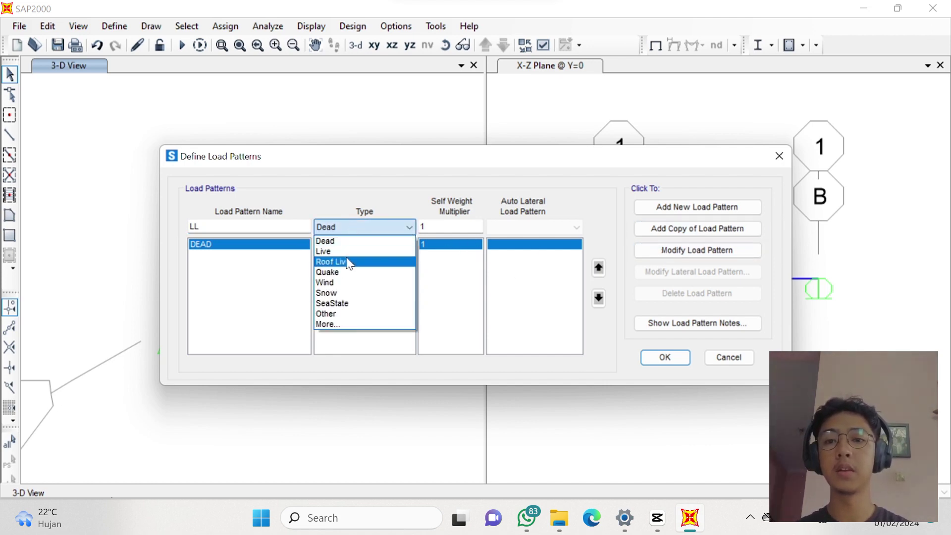
left_click(347, 253)
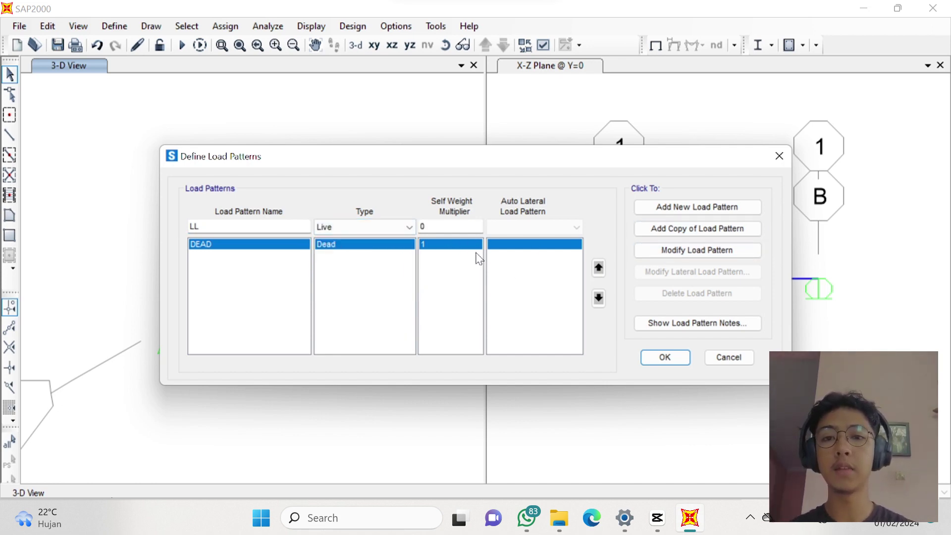
left_click(714, 211)
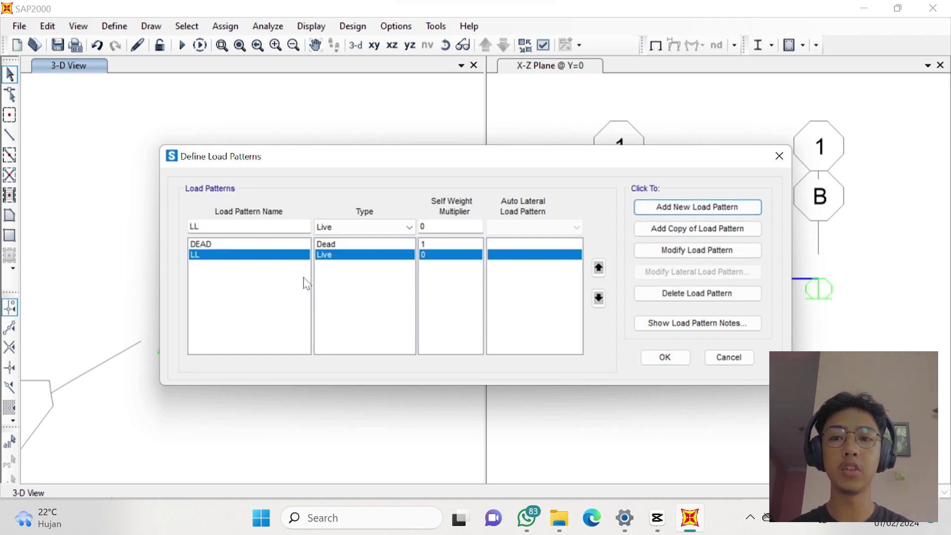
Add a new load pattern named SDL with the type Super Dead.
double_click(256, 228)
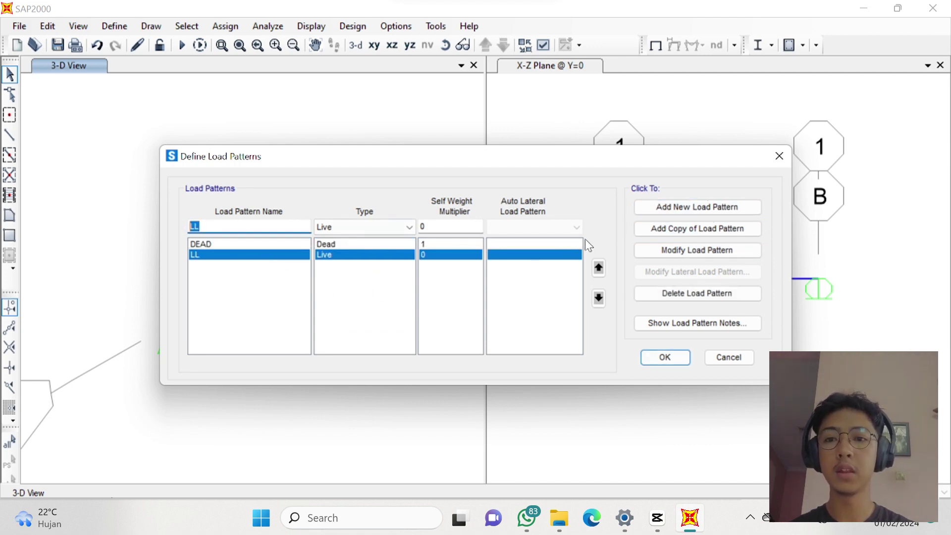
type("SD")
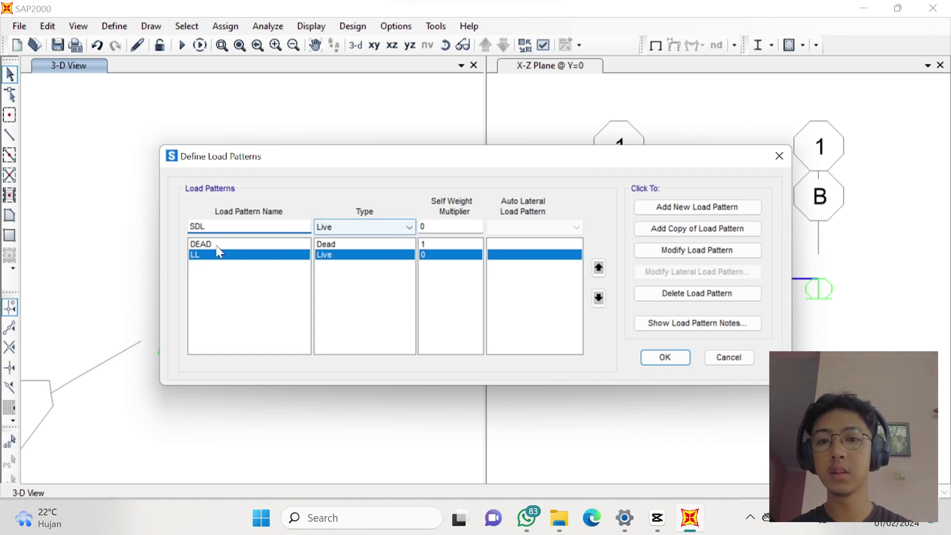
left_click(399, 228)
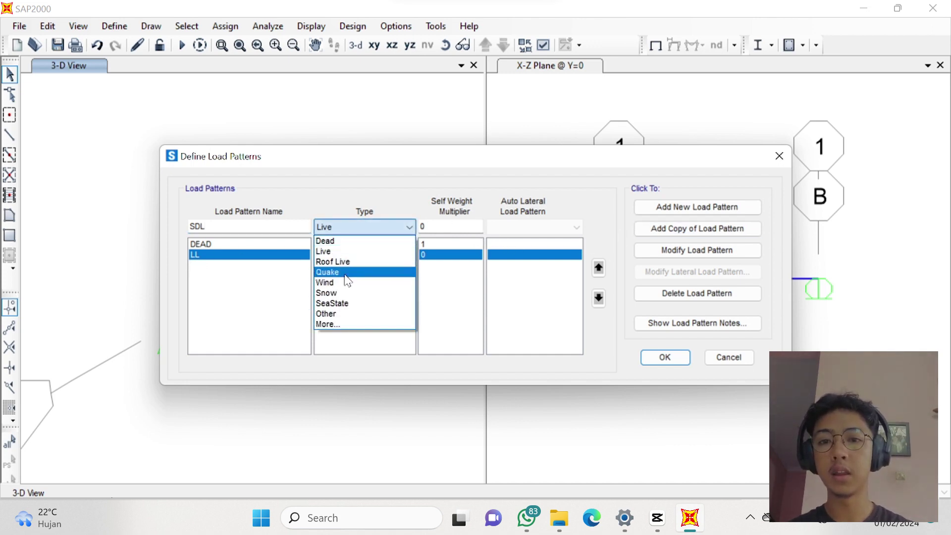
left_click(349, 325)
left_click(344, 226)
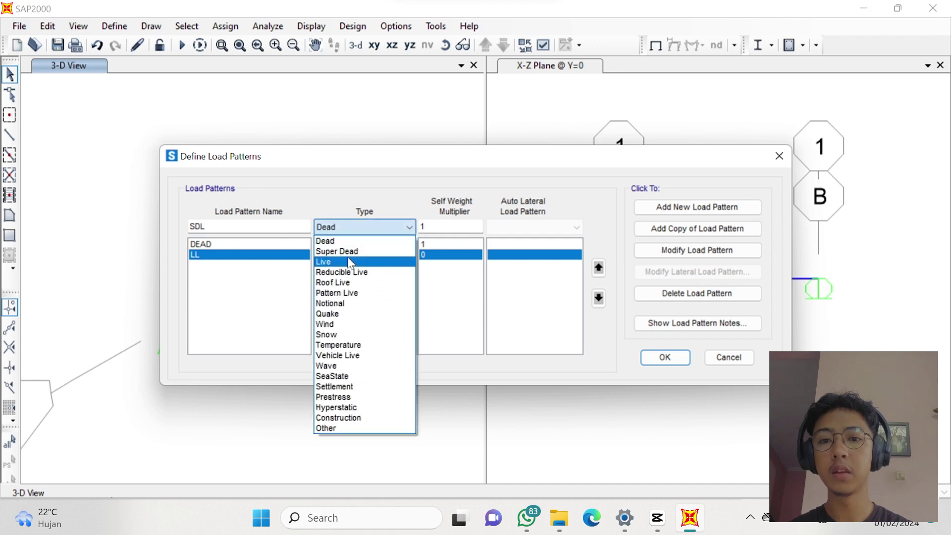
left_click(347, 251)
left_click(680, 211)
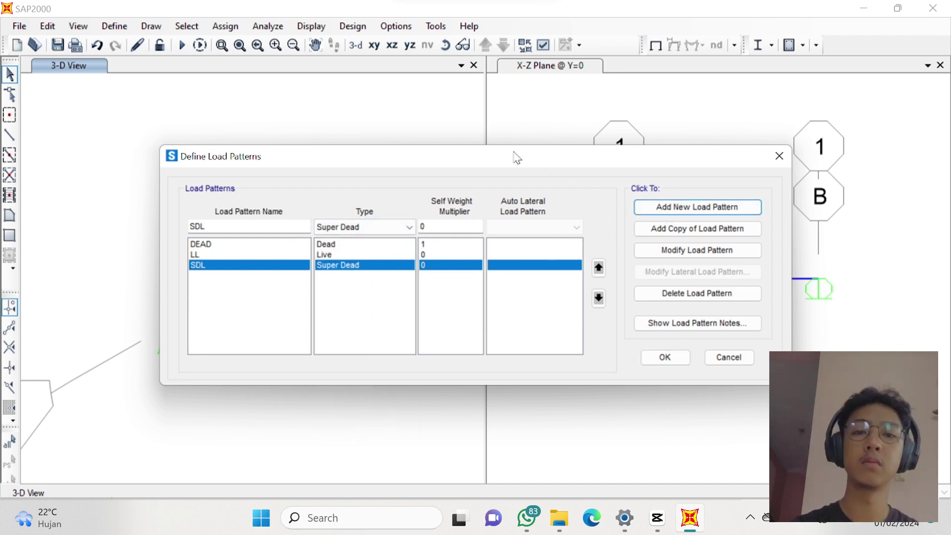
Add a new load pattern named Prestress with the type Prestress and accept the load pattern definitions.
left_click_drag(210, 228, 179, 233)
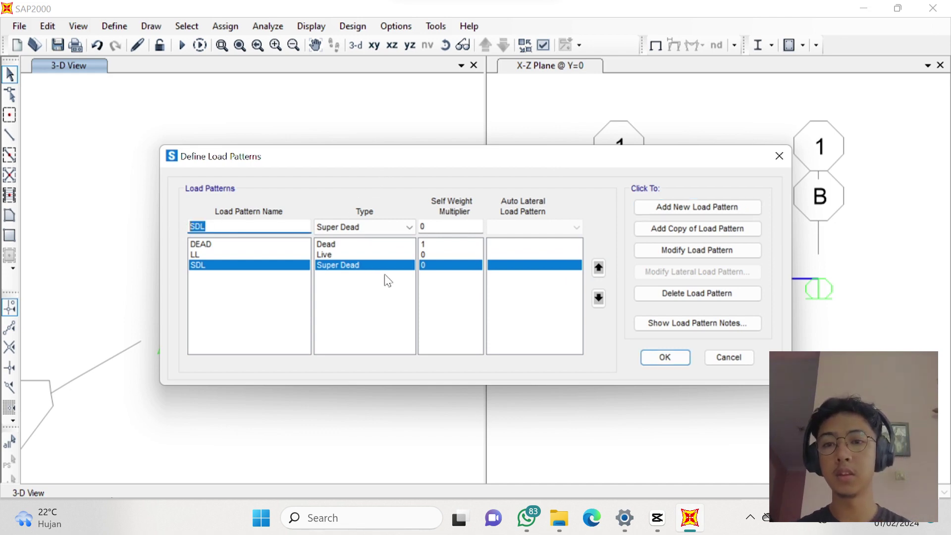
type("p")
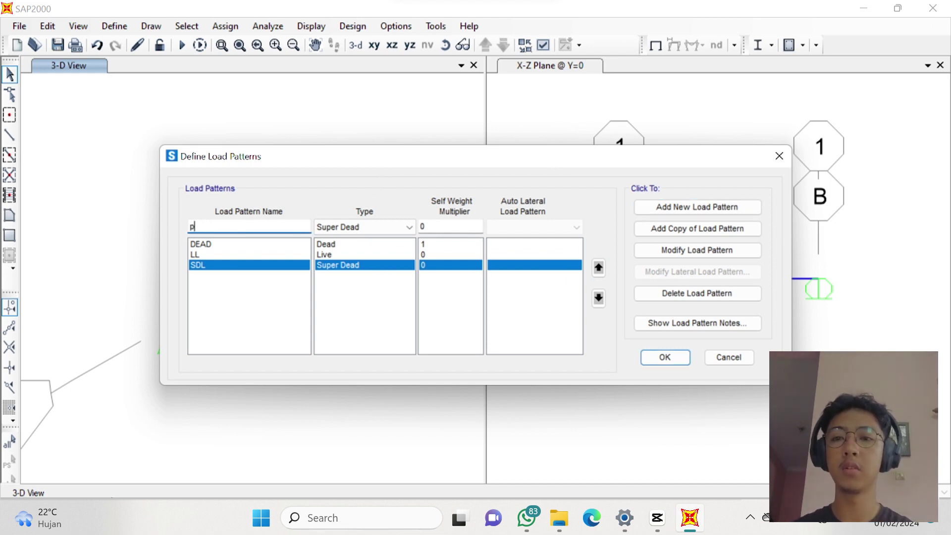
type("Prestress")
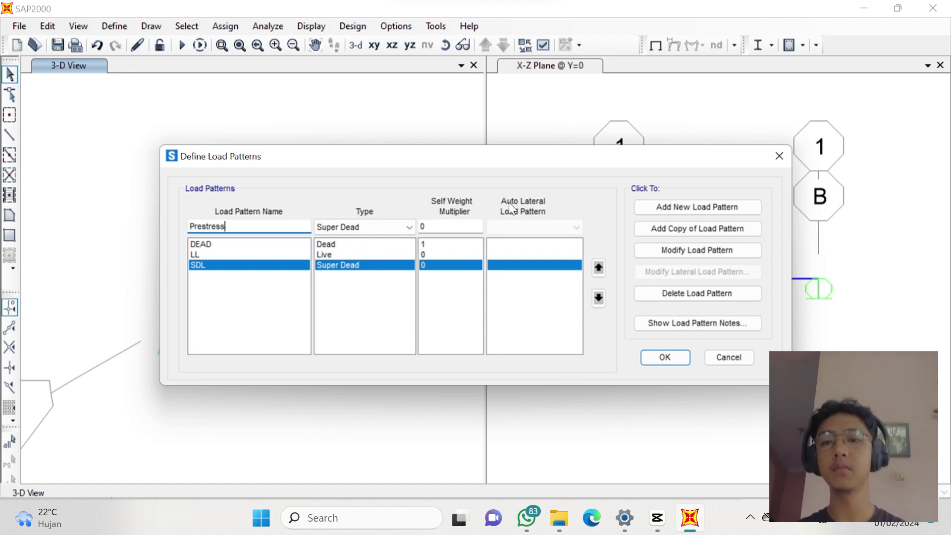
left_click(409, 224)
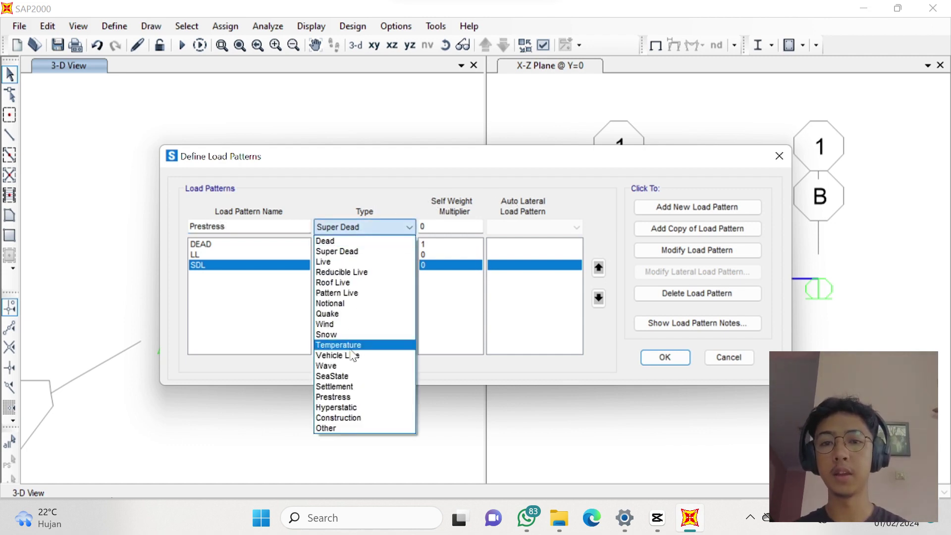
left_click(364, 397)
left_click(643, 206)
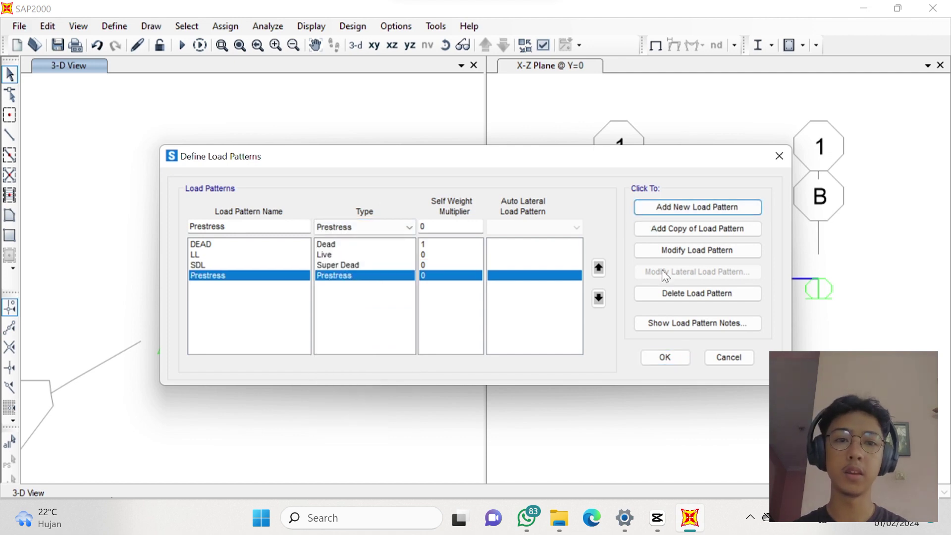
left_click(676, 356)
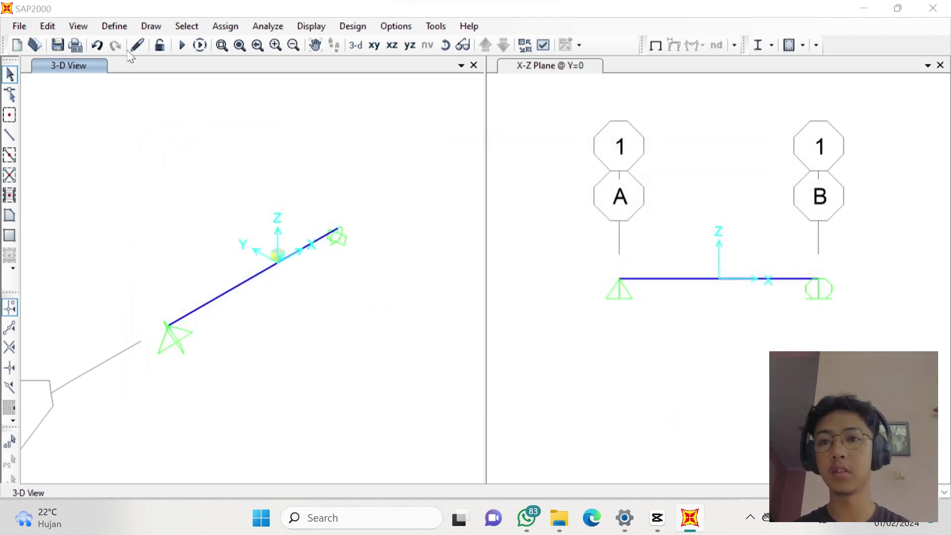
Delete the existing beam together with both of its supports in the X-Z plane view.
left_click_drag(604, 247, 885, 325)
key("Delete")
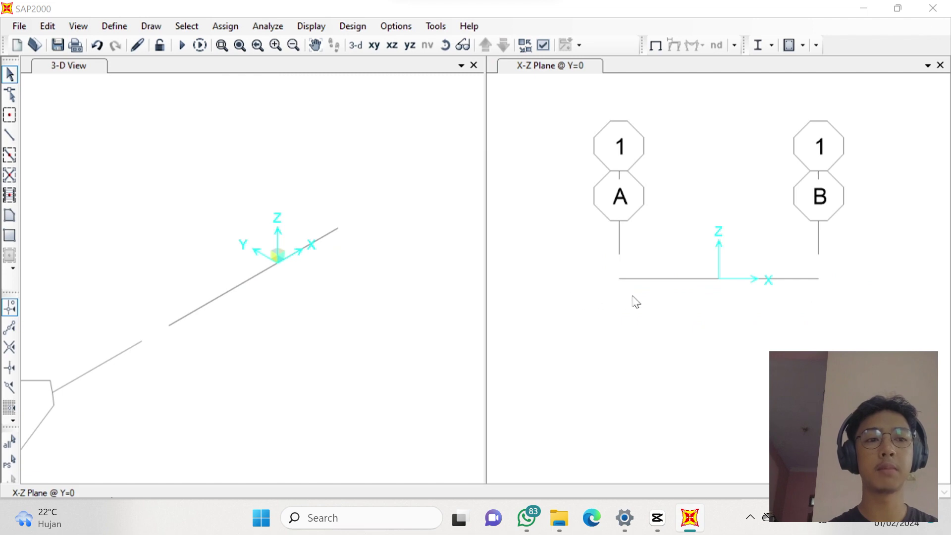
left_click(589, 297)
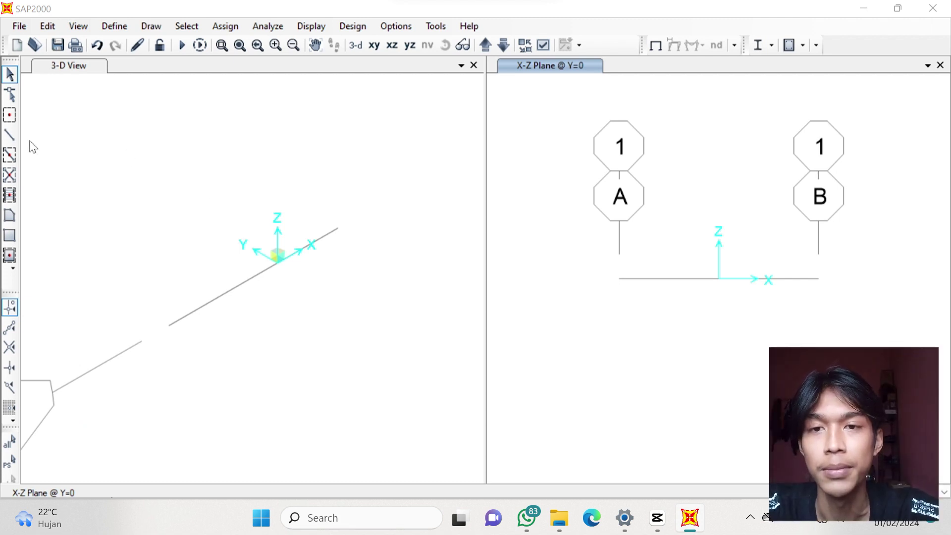
Draw a straight frame with the section "penampang persegi" along the grid line from A to B.
left_click(10, 135)
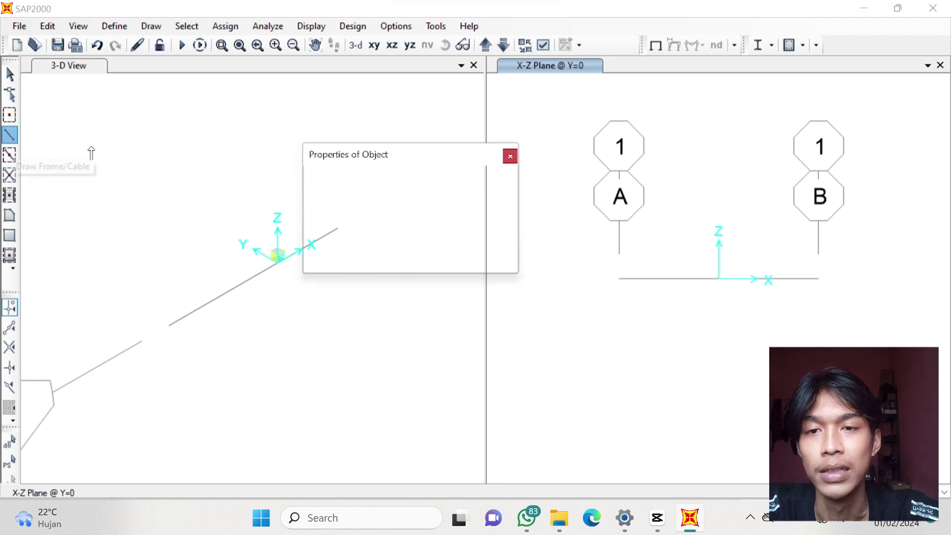
left_click_drag(429, 161, 410, 125)
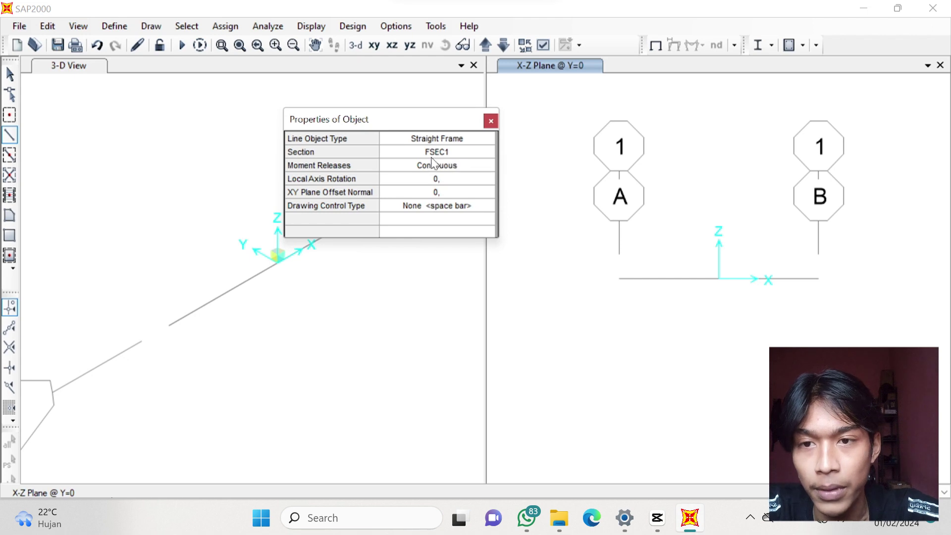
left_click(432, 156)
left_click(433, 156)
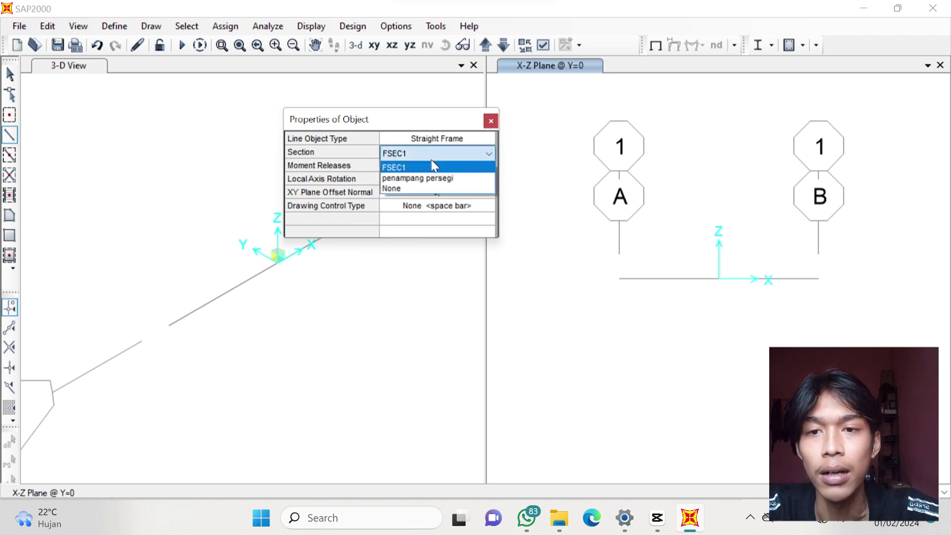
left_click(432, 178)
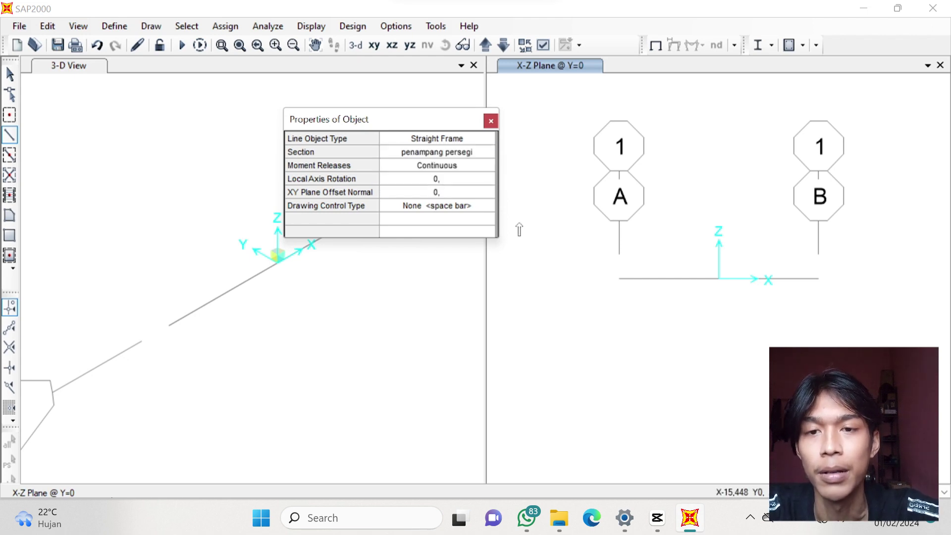
left_click(619, 279)
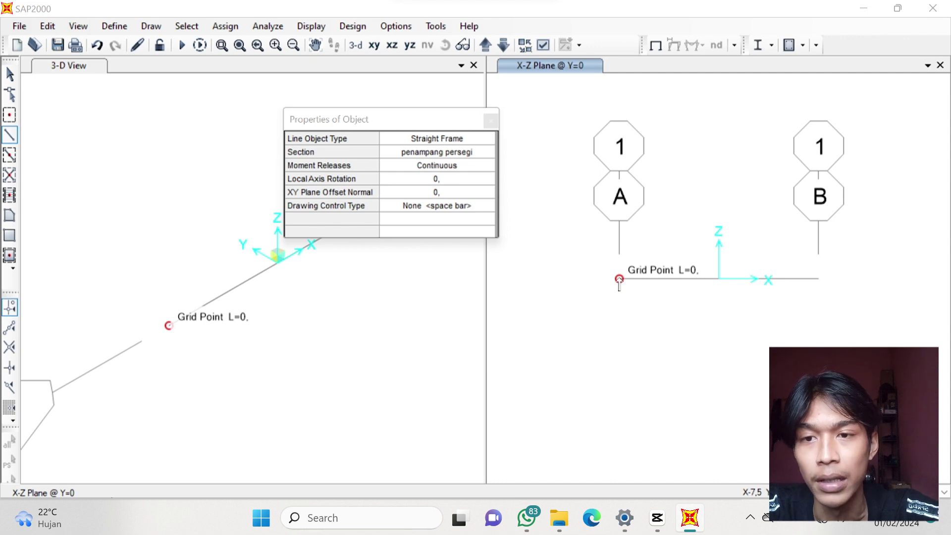
left_click(818, 280)
key("Escape")
Assign pinned restraints, with Translation 1, 2 and 3 fixed, to the joints at both beam ends.
left_click(617, 278)
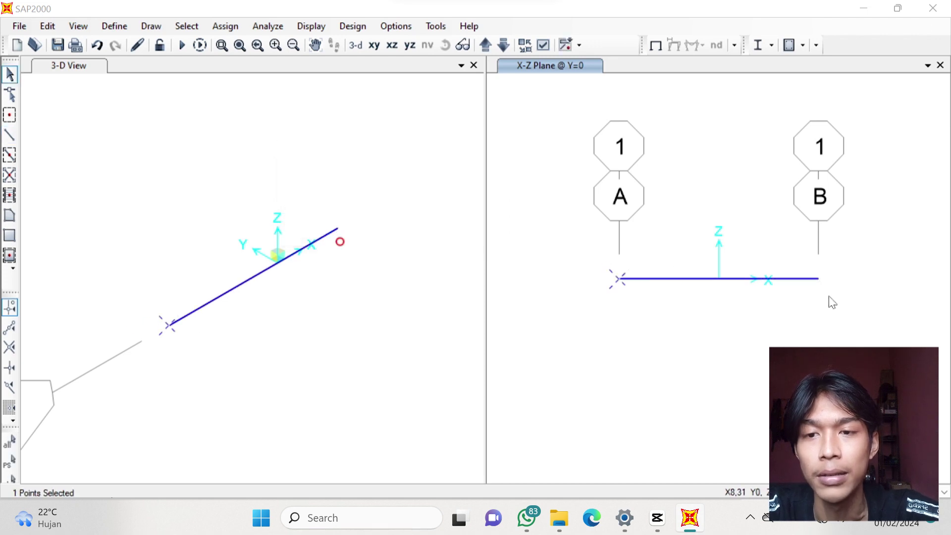
left_click(818, 278)
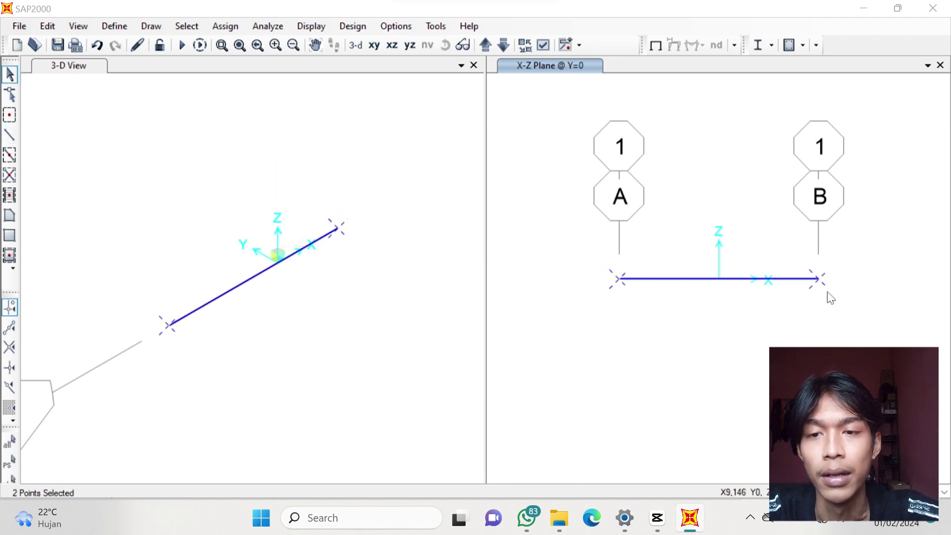
left_click(227, 26)
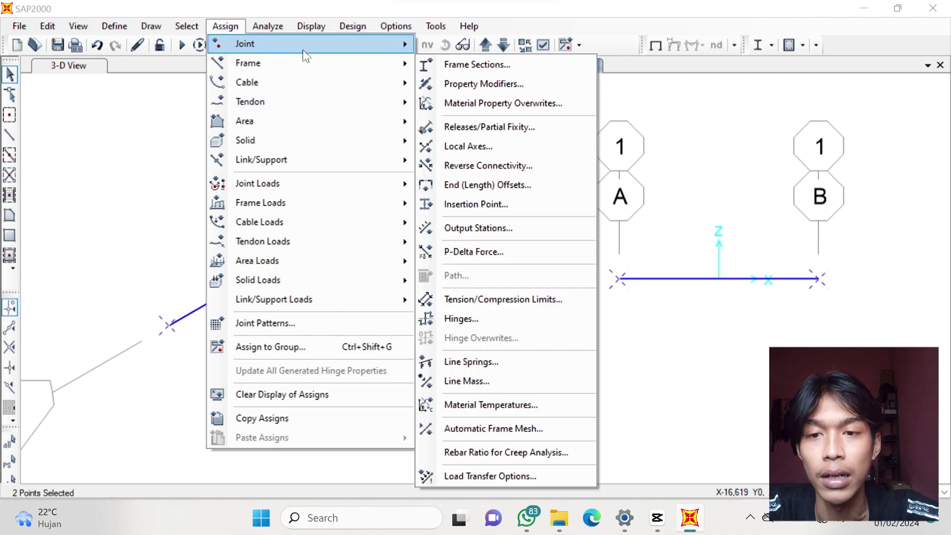
mouse_move(305, 50)
left_click(440, 47)
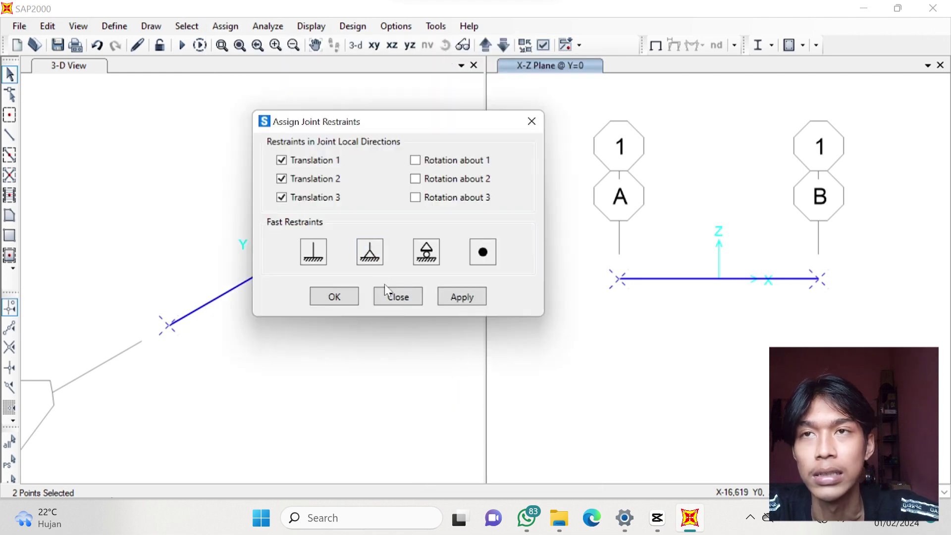
left_click(448, 300)
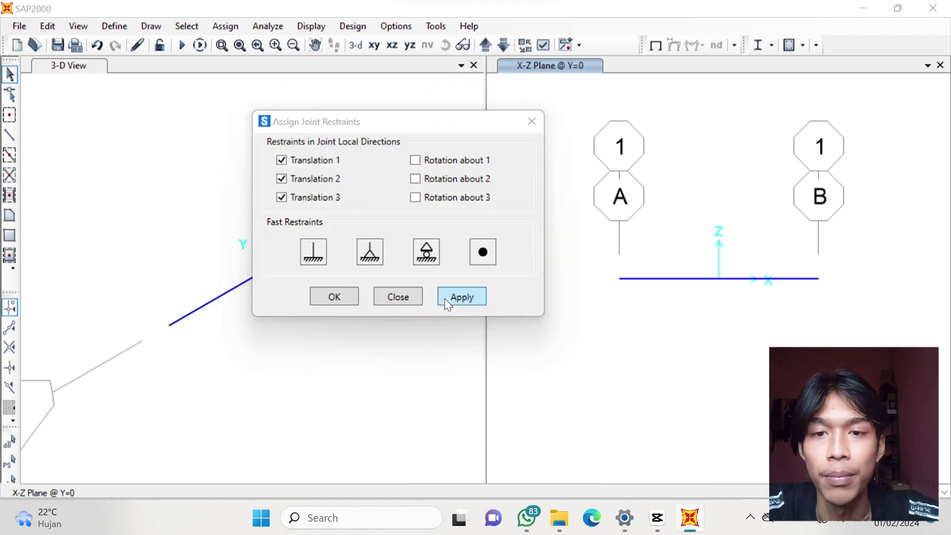
Change the joint at grid B to a roller support with only Translation 3 restrained.
left_click(819, 279)
left_click(439, 262)
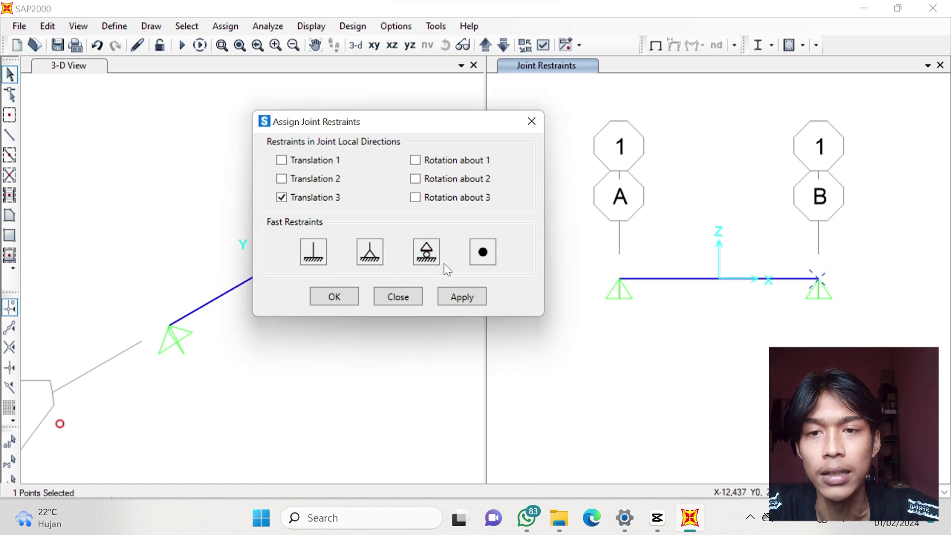
left_click(468, 297)
left_click(391, 296)
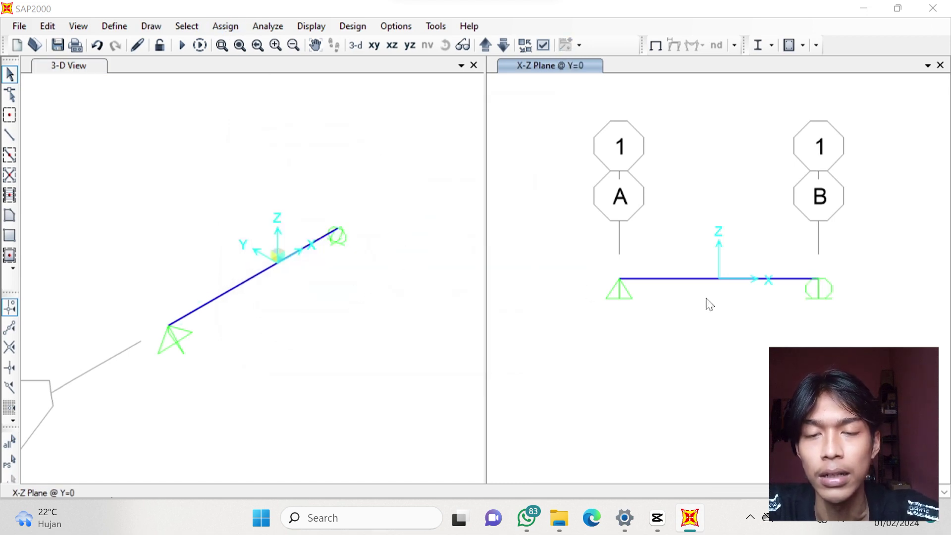
left_click(701, 281)
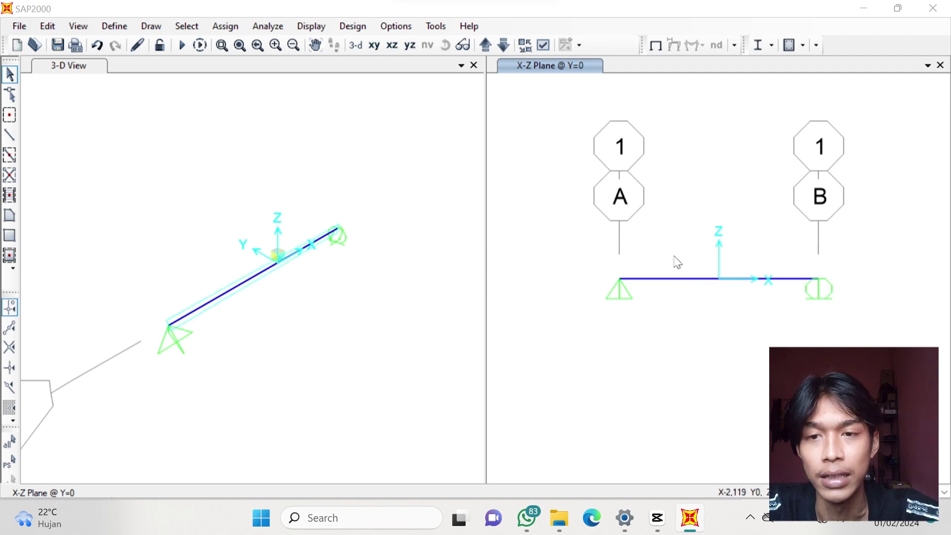
left_click_drag(675, 258, 702, 305)
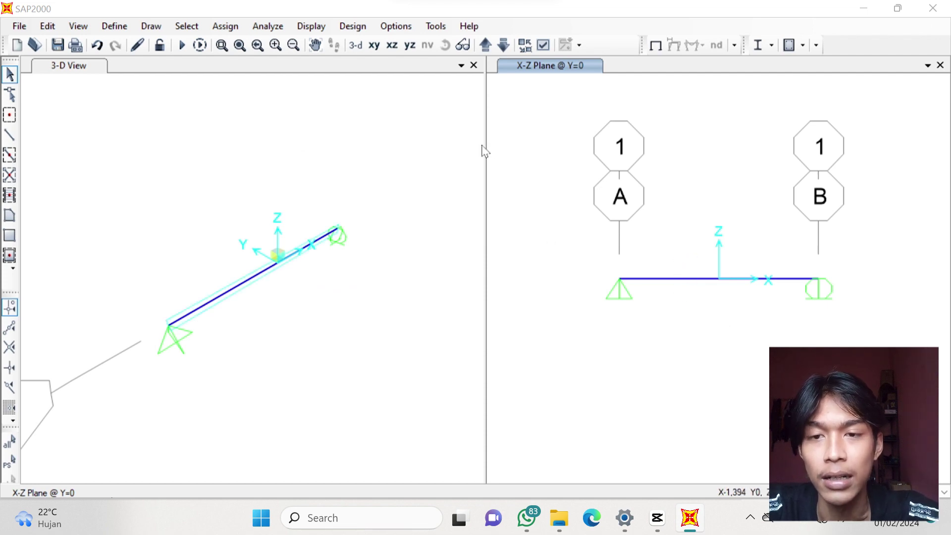
Assign a uniform gravity load of 30 kN/m to the beam under the LL load pattern.
left_click(664, 279)
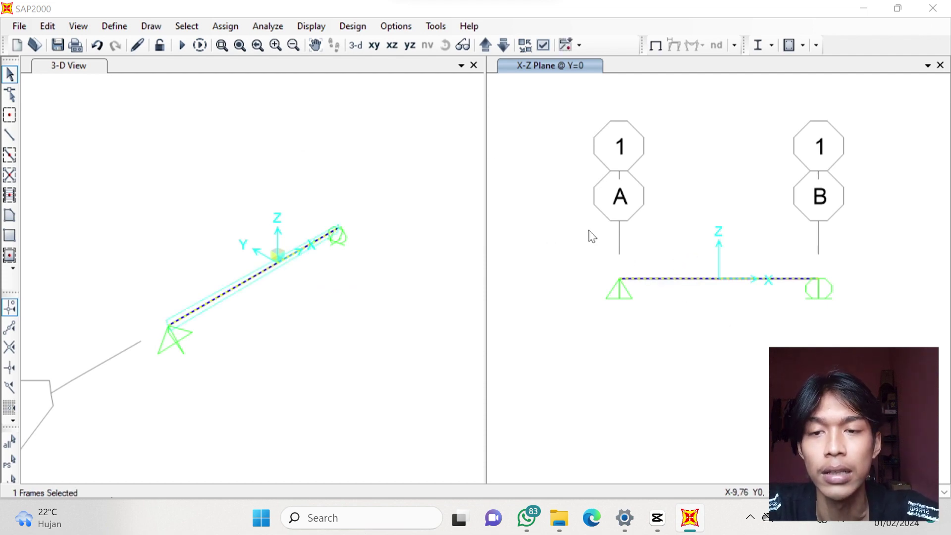
left_click(225, 27)
mouse_move(314, 202)
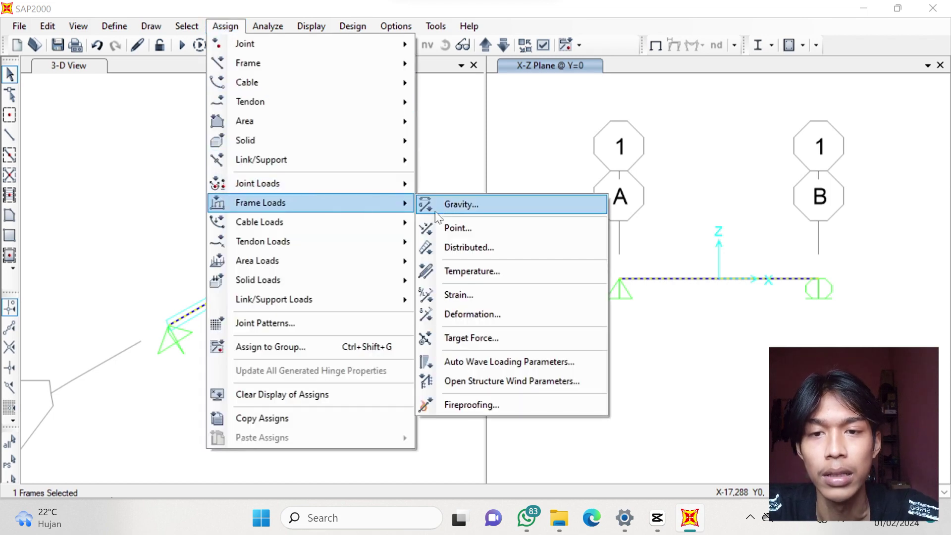
left_click(466, 248)
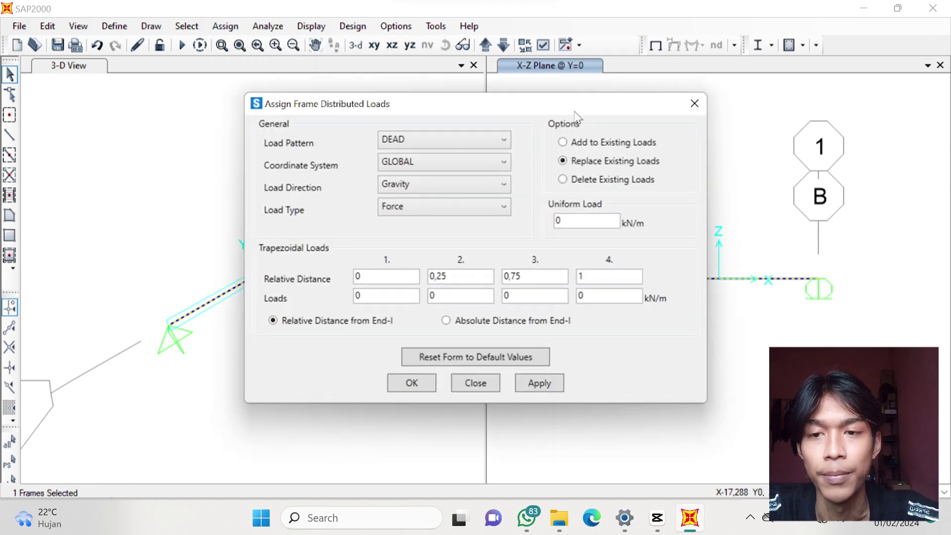
left_click_drag(575, 105, 238, 79)
left_click(126, 117)
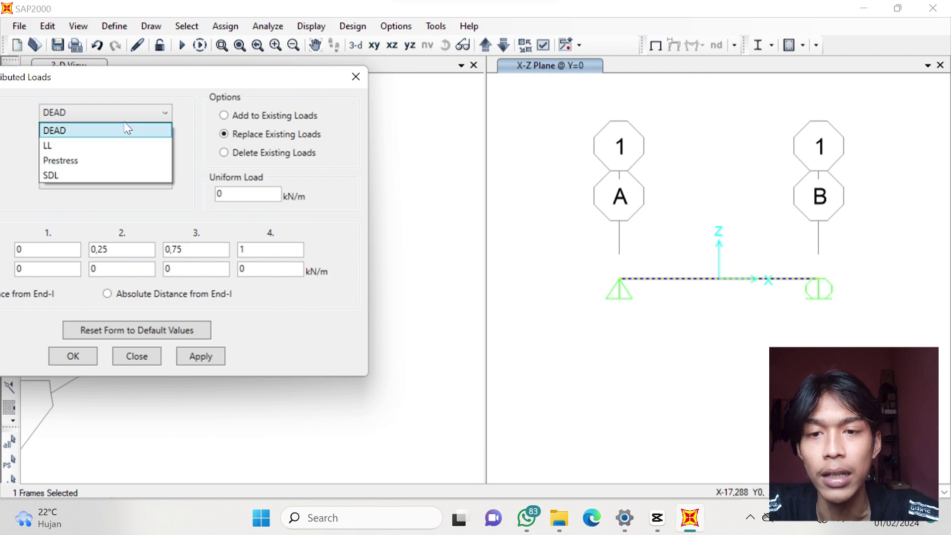
left_click(136, 145)
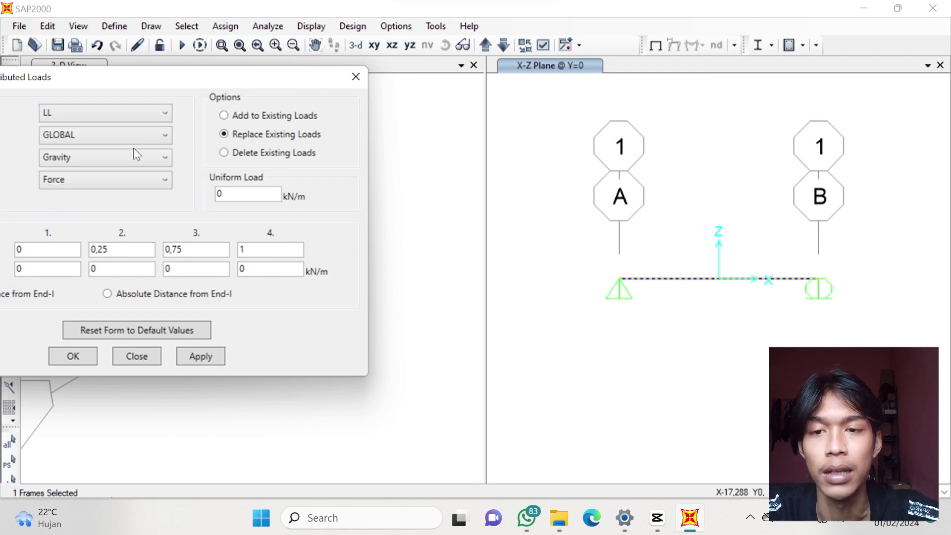
double_click(231, 192)
type("3")
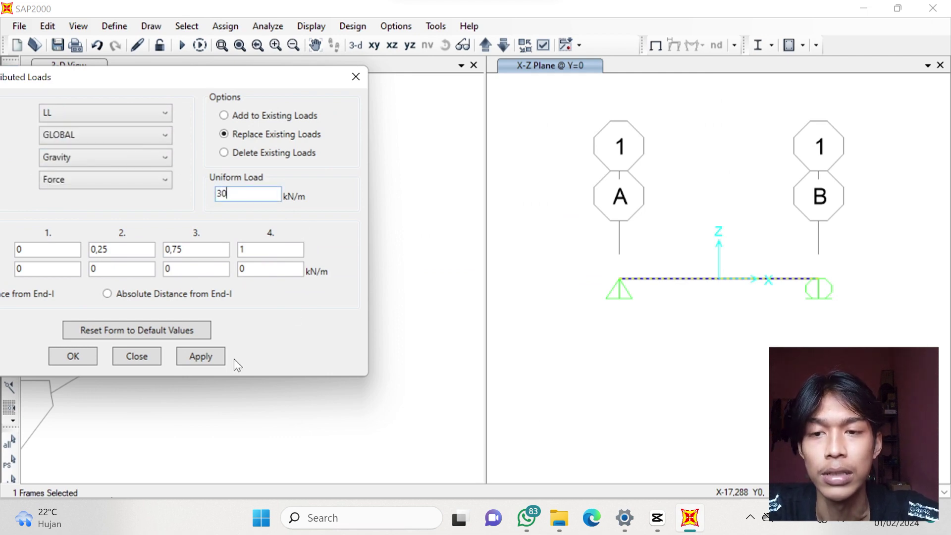
left_click(201, 358)
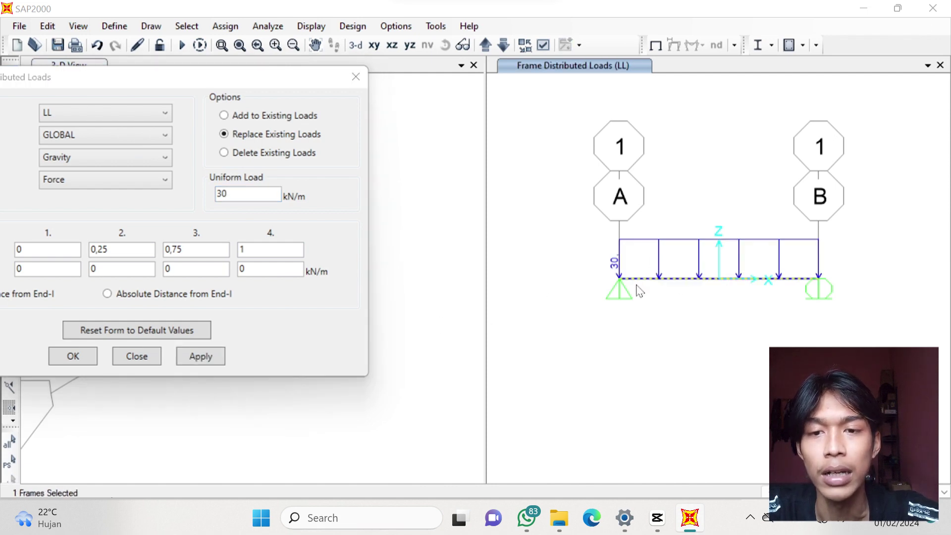
Assign a uniform gravity load of 14,3 kN/m to the beam under the SDL load pattern.
left_click(165, 113)
left_click(158, 173)
left_click(250, 192)
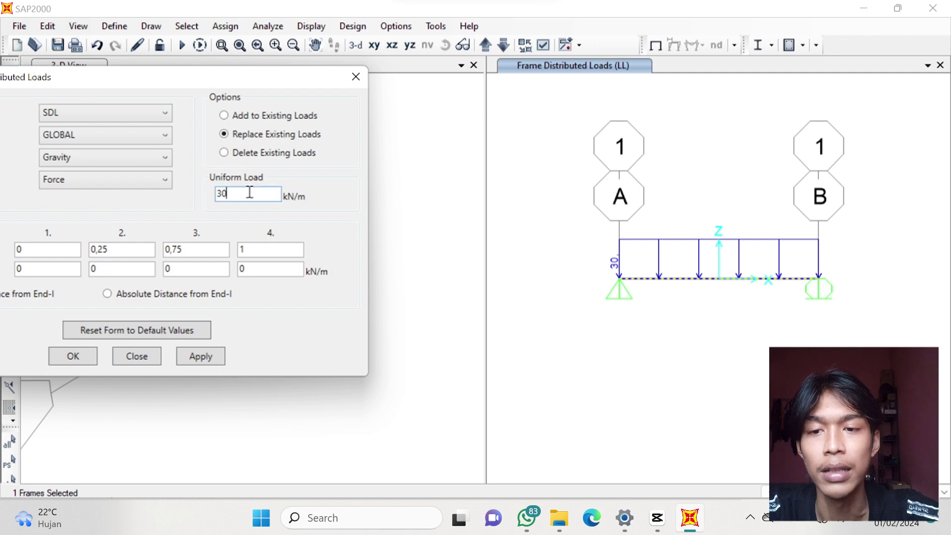
double_click(249, 192)
type("14,3")
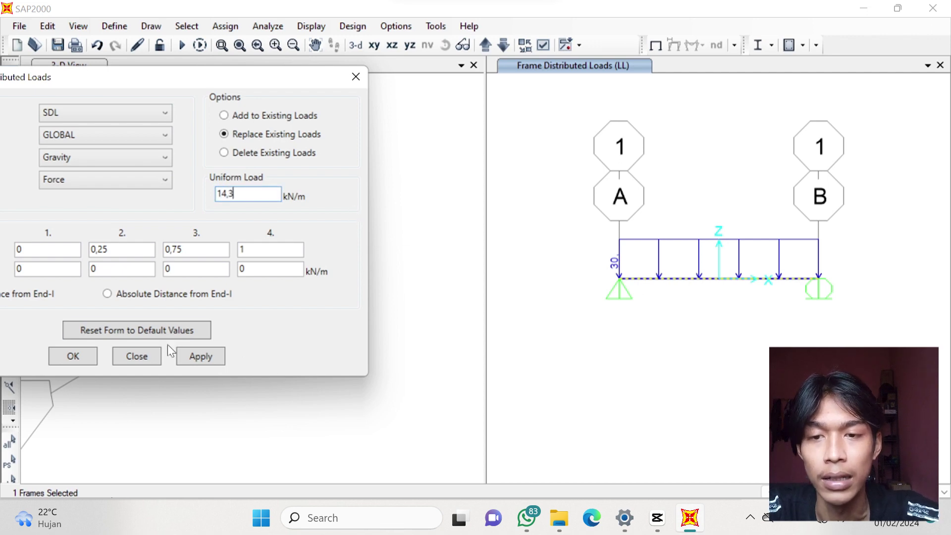
left_click(191, 357)
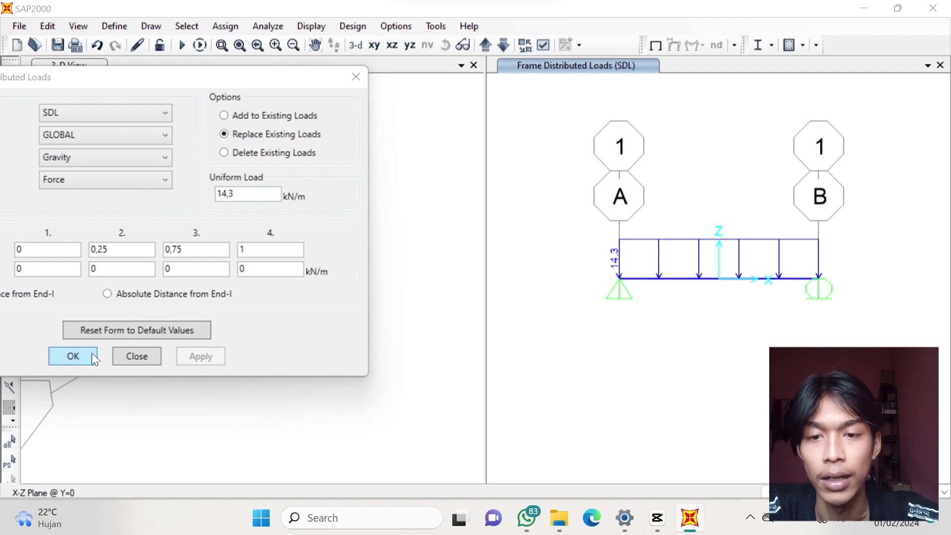
left_click(91, 356)
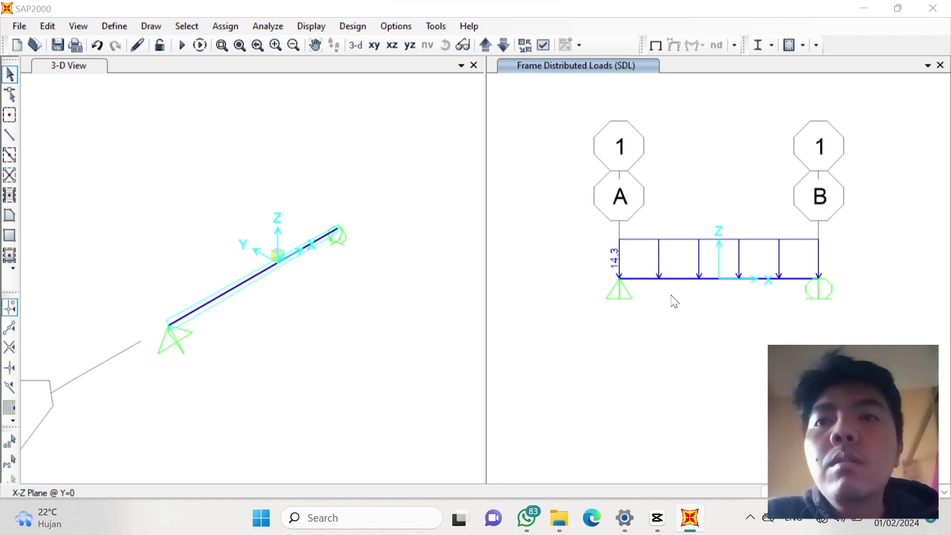
Draw a tendon object with the section "Tendon" along the beam from the support at A to the support at B.
left_click(10, 135)
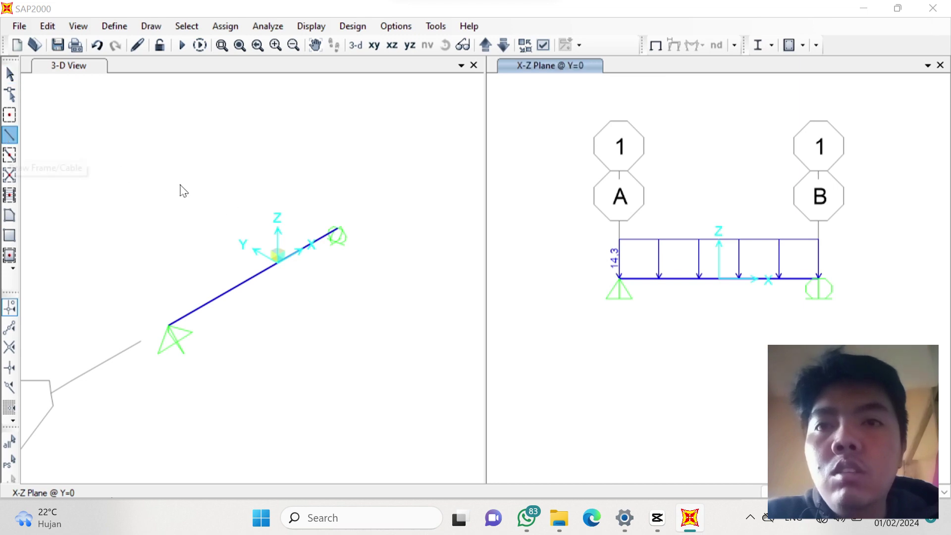
left_click_drag(416, 127, 361, 113)
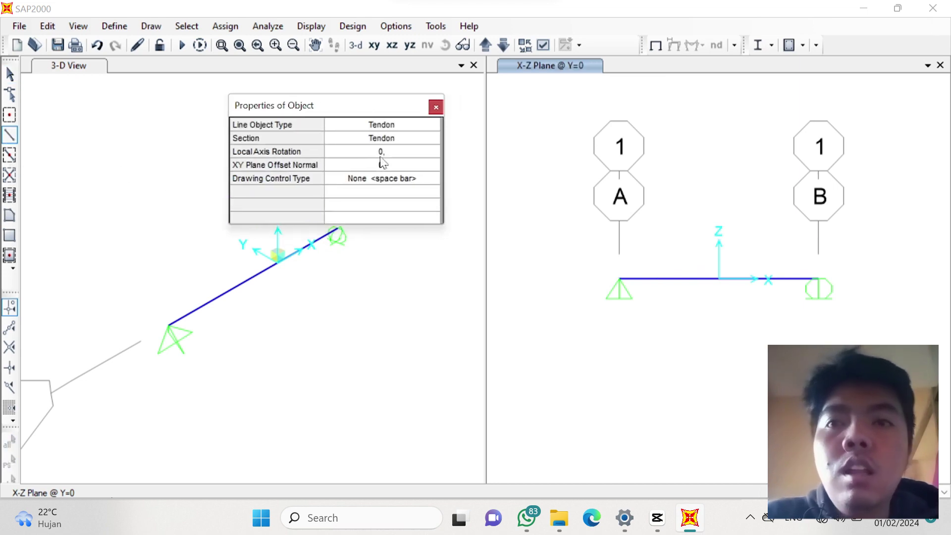
left_click(396, 128)
left_click(396, 128)
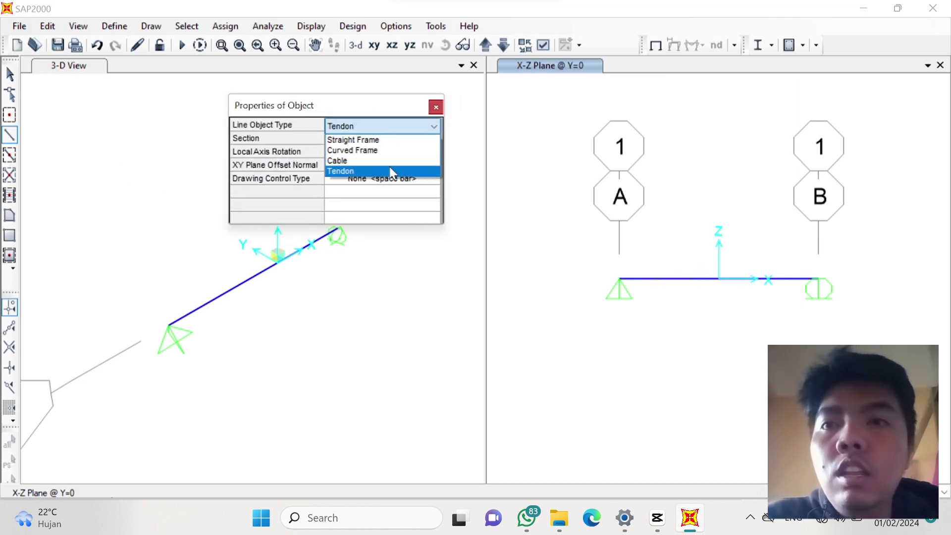
left_click(406, 127)
left_click(403, 155)
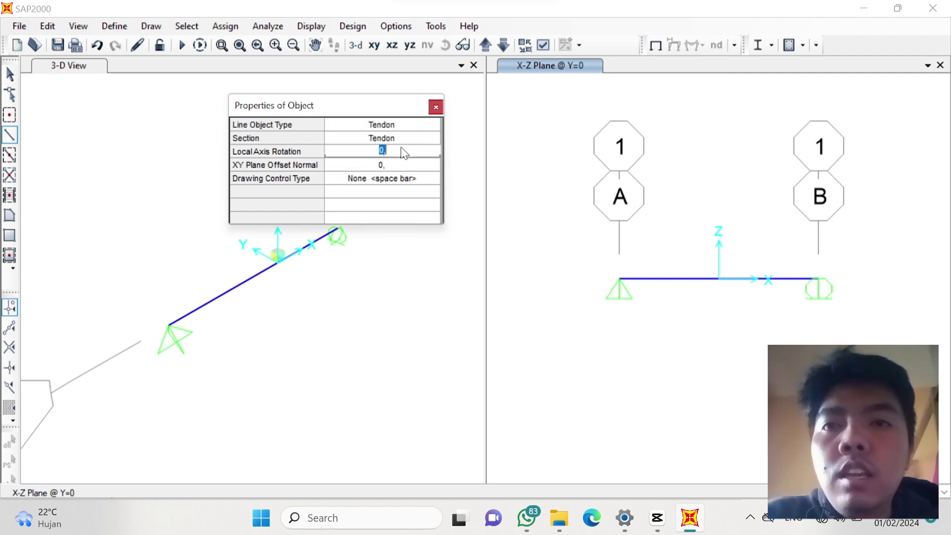
left_click(406, 140)
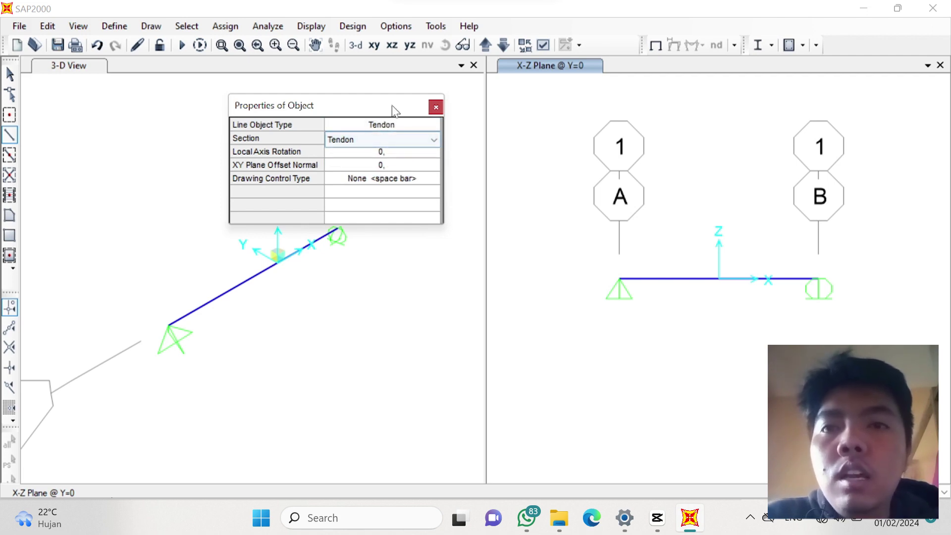
left_click(619, 281)
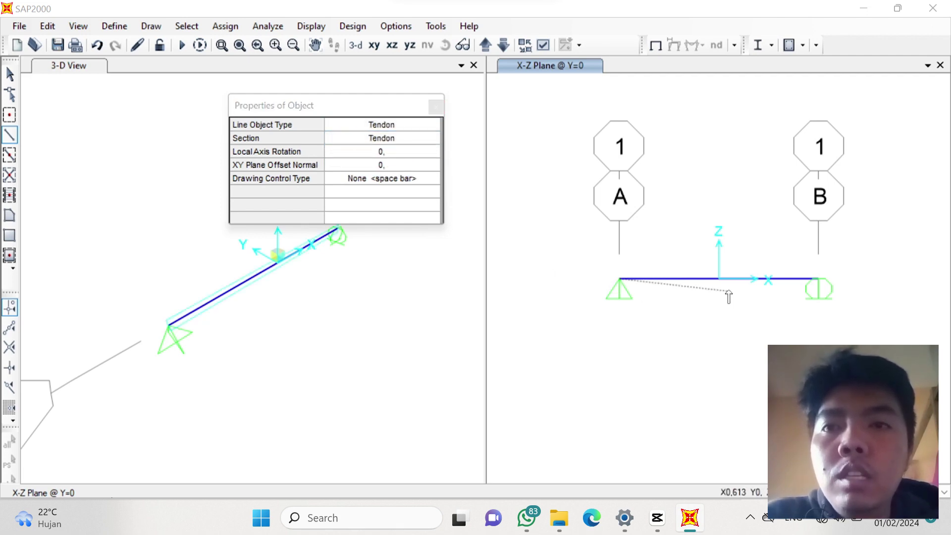
left_click(820, 280)
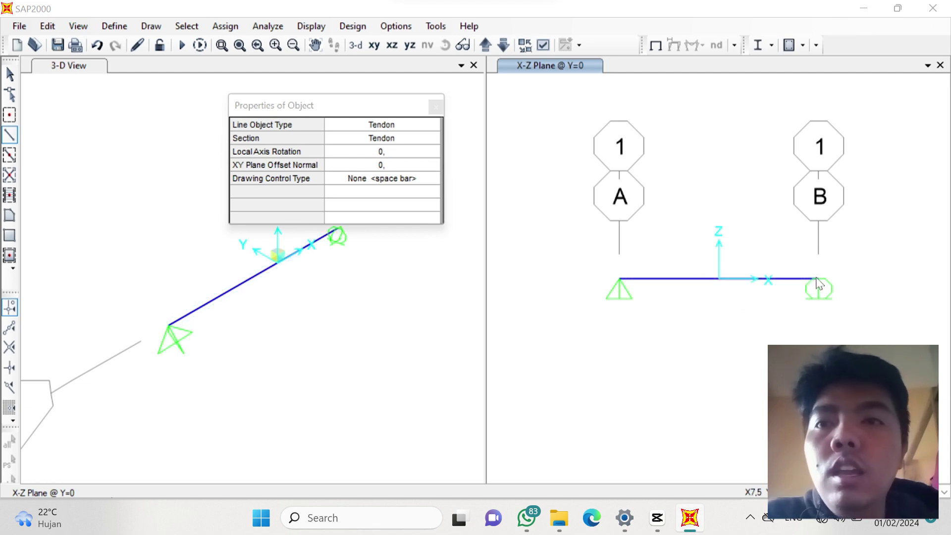
Lay out the tendon with the single-span Circular Tendon 1 quick start template.
left_click_drag(670, 38, 537, 25)
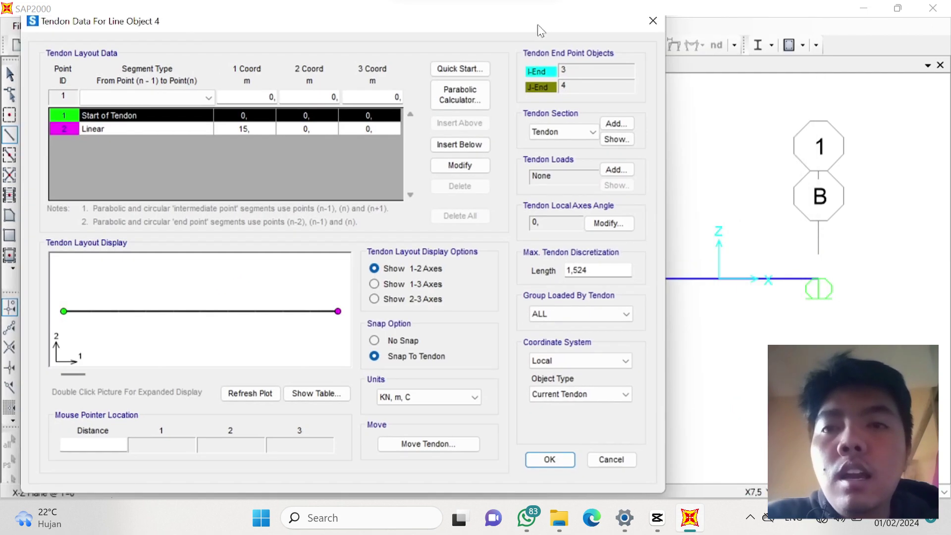
left_click(460, 70)
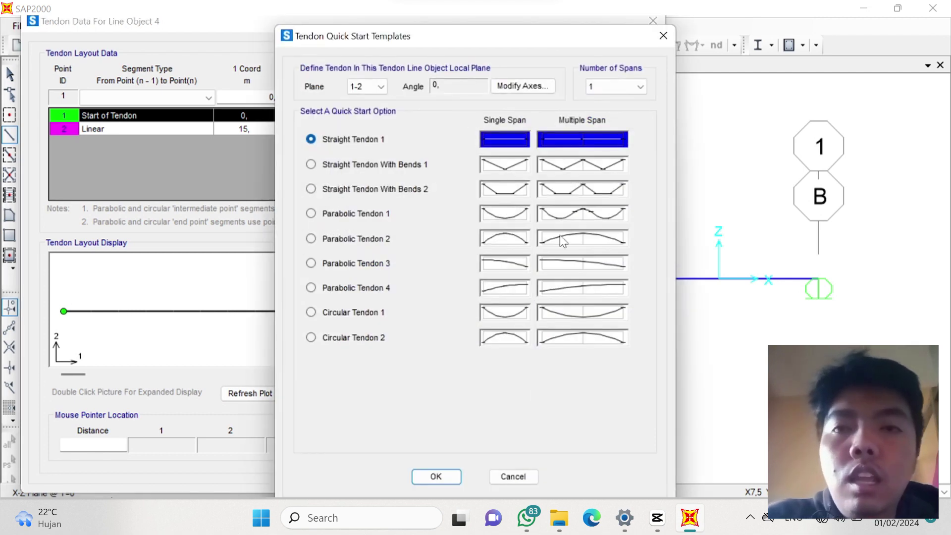
left_click(366, 317)
left_click(436, 476)
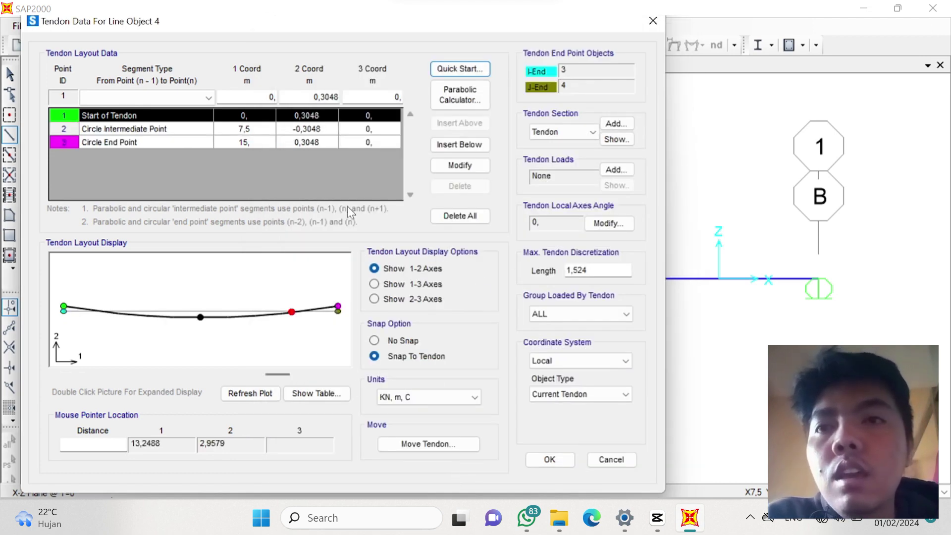
Define a single-span parabolic tendon layout with the Parabolic Calculator, setting Coord 2 to 0 at both ends and -0,2 m at midspan.
left_click(470, 109)
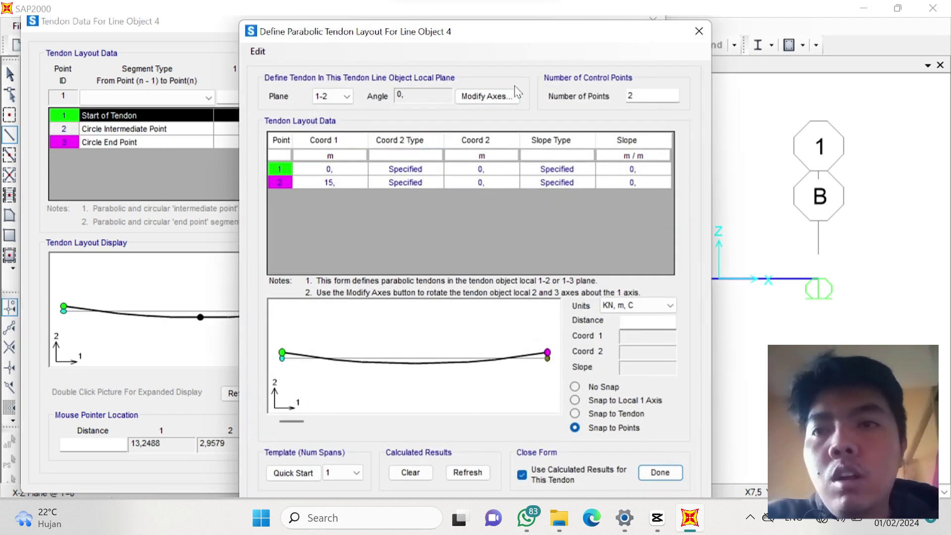
left_click(304, 473)
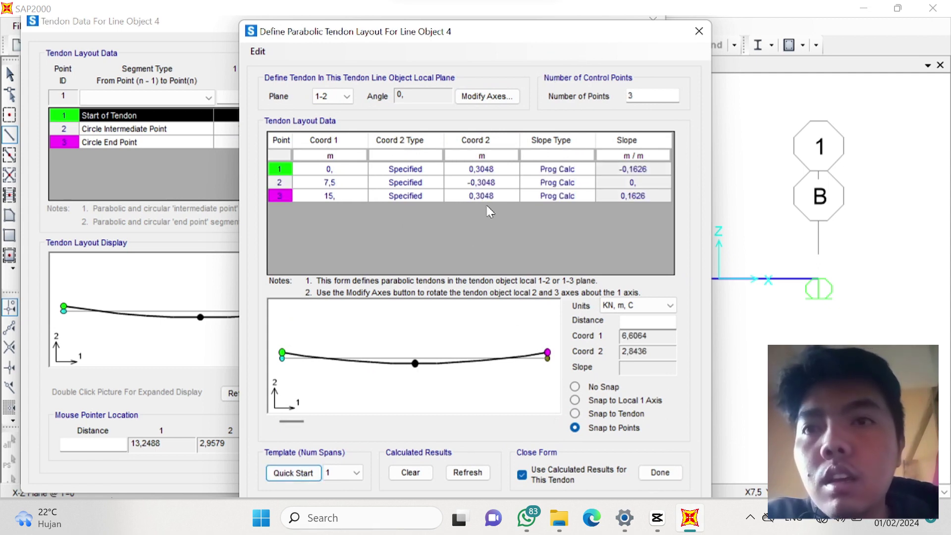
left_click(496, 173)
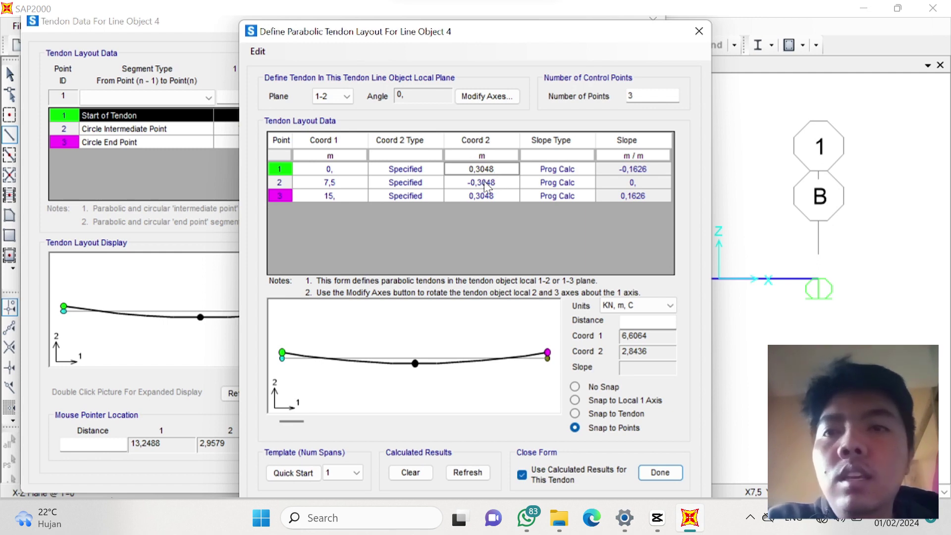
type("0")
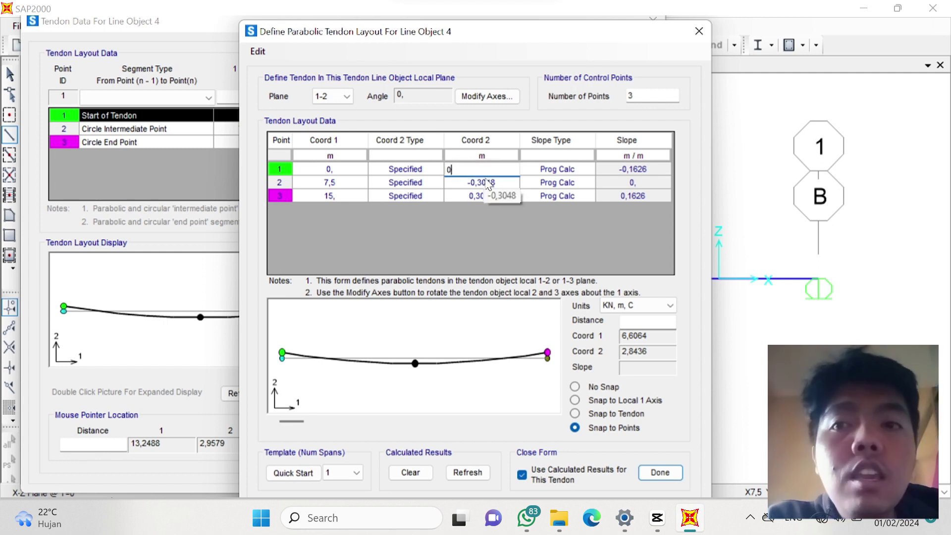
key("Return")
type("-0,2")
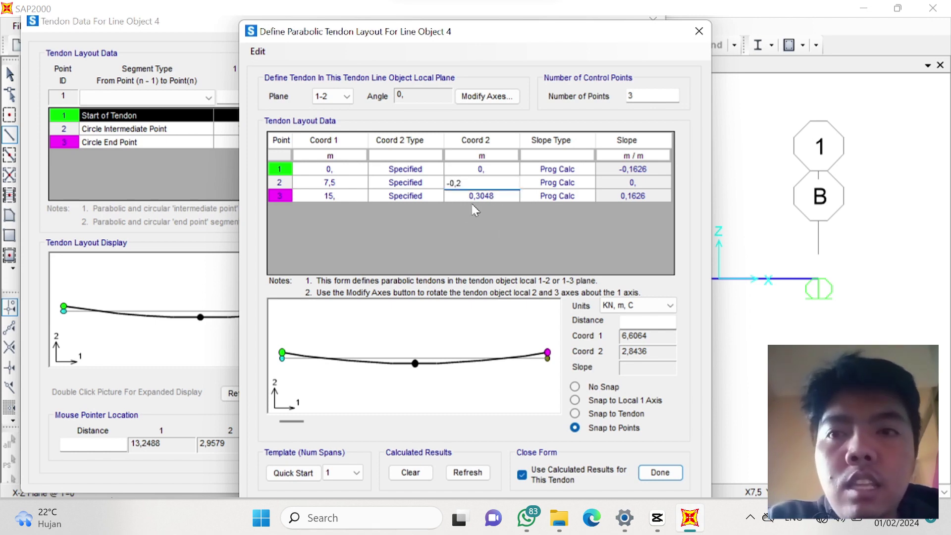
key("Return")
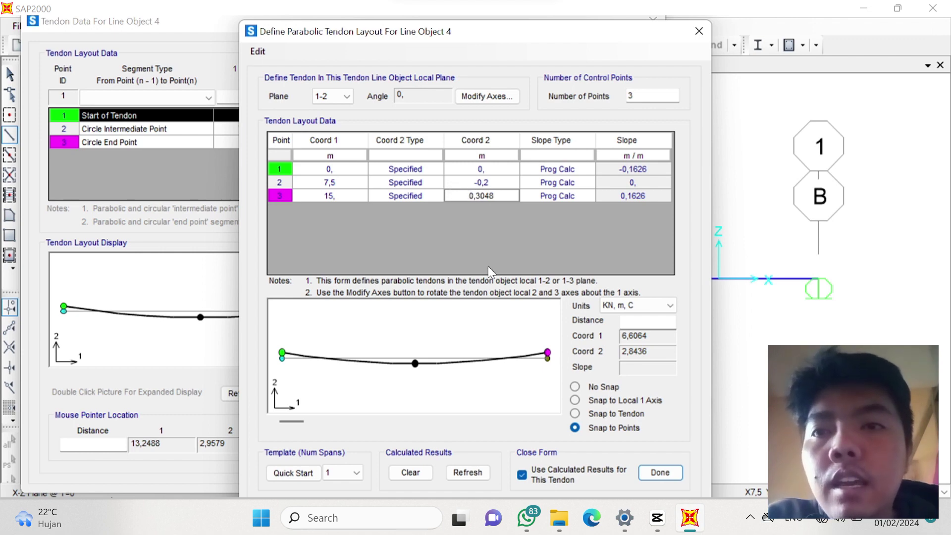
type("0")
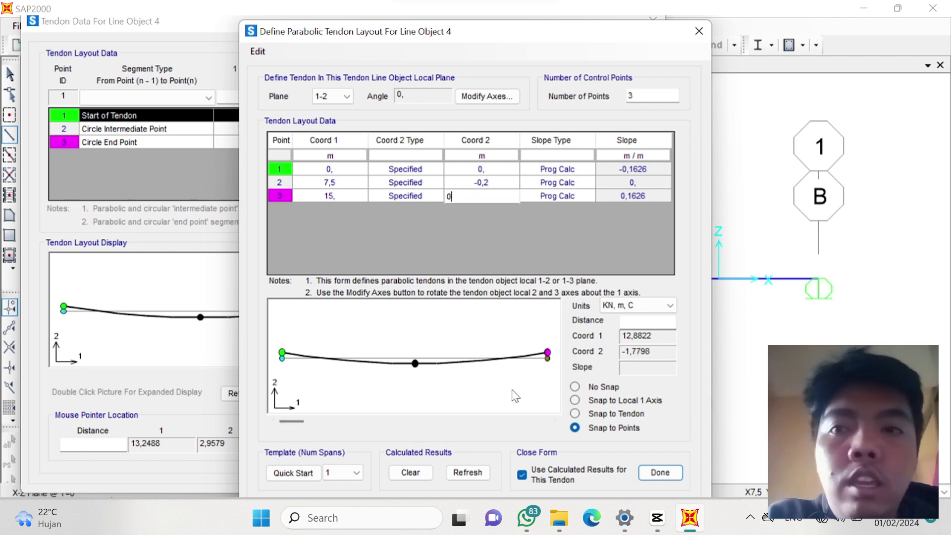
left_click(468, 473)
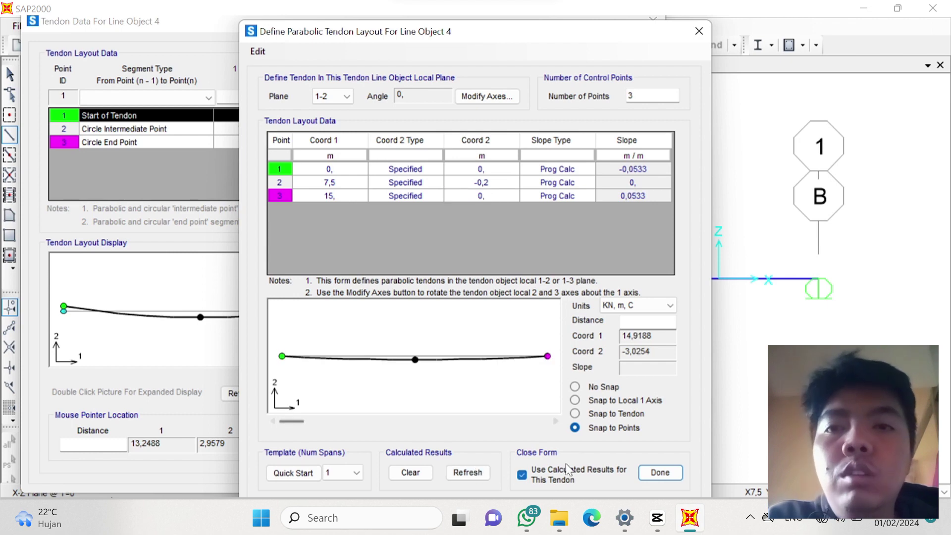
left_click(661, 474)
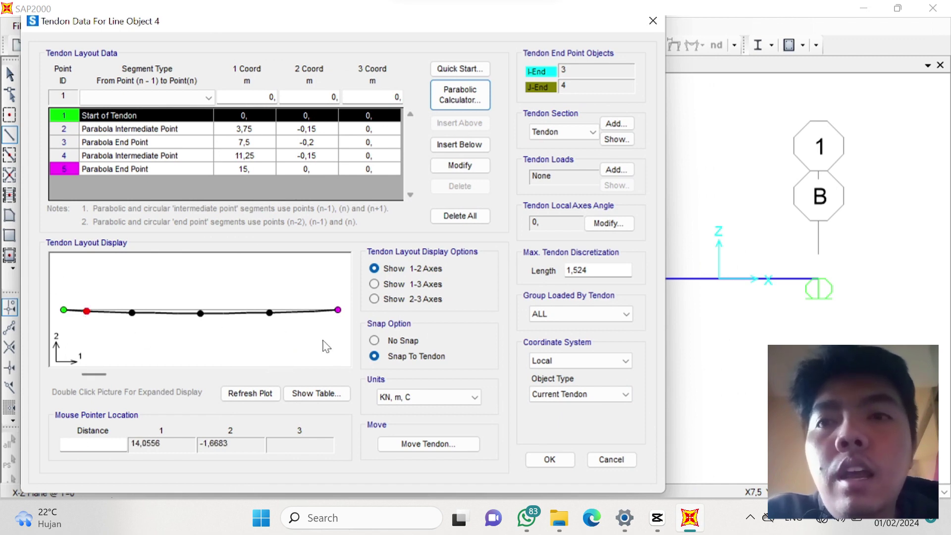
Add a tendon load under the Prestress load pattern with a force of 4042 kN jacked from the I-End.
left_click(616, 169)
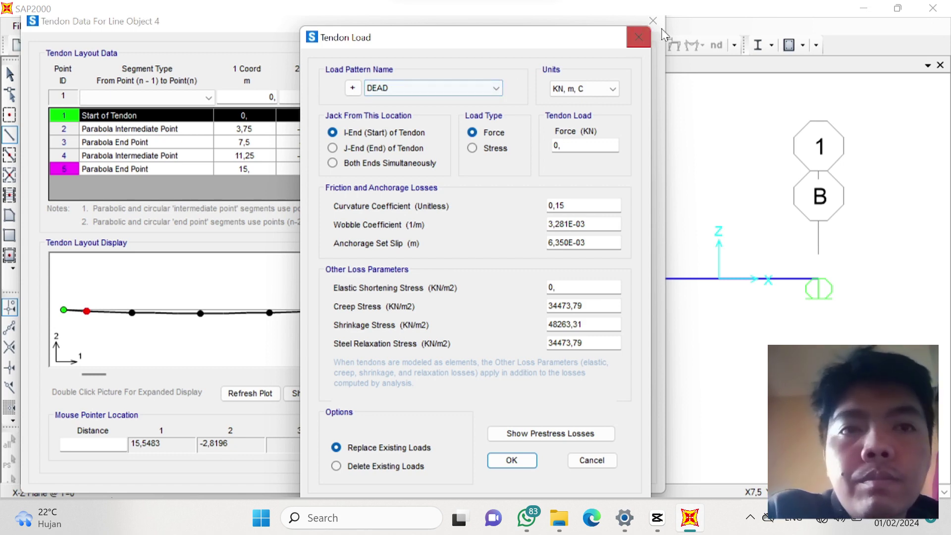
left_click(639, 37)
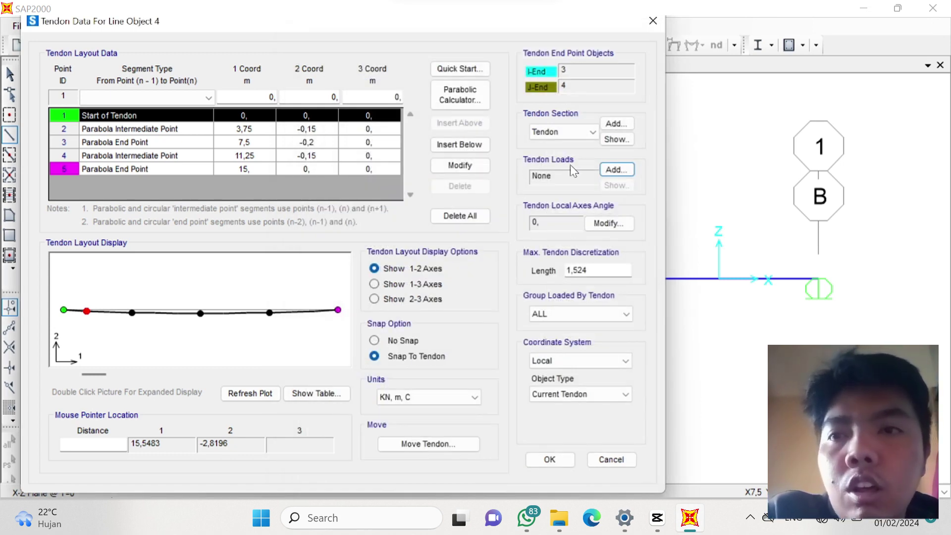
left_click(616, 169)
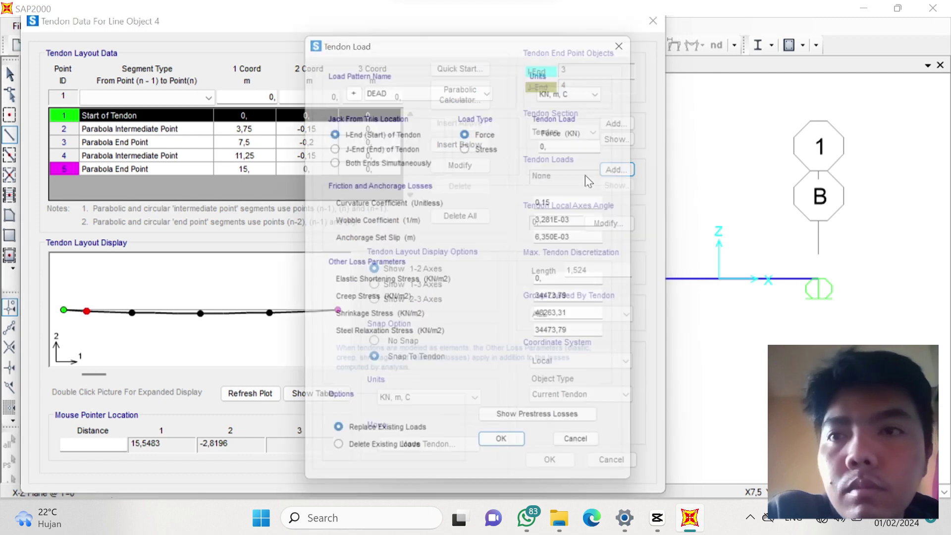
left_click(494, 88)
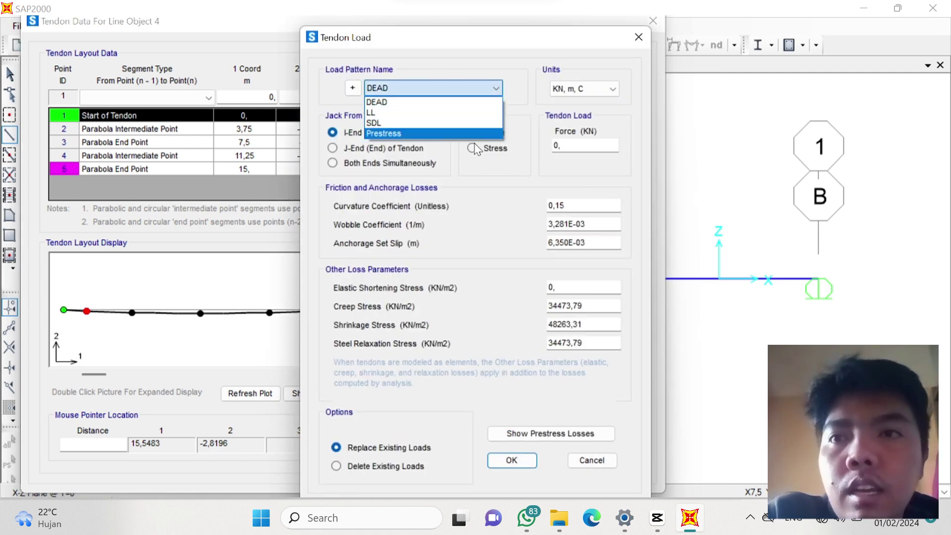
left_click(476, 148)
double_click(578, 147)
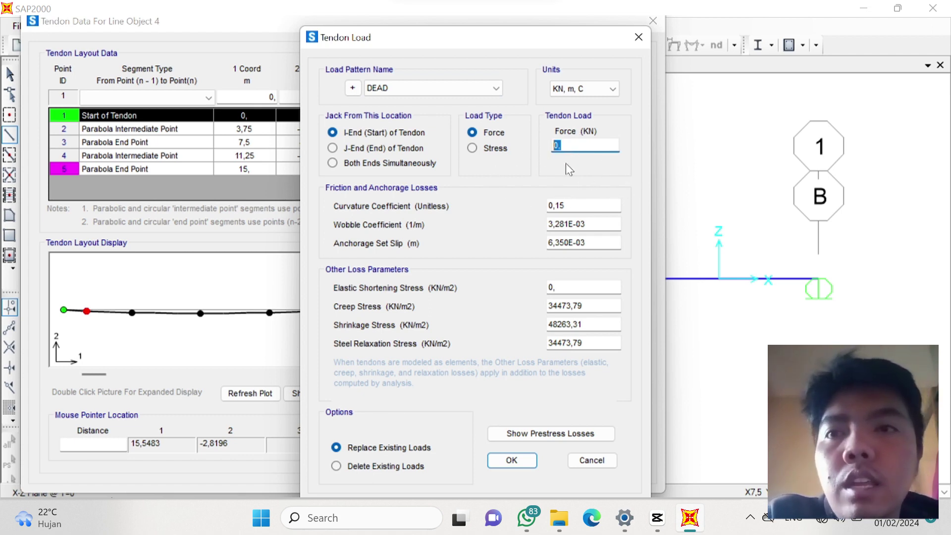
type("4042")
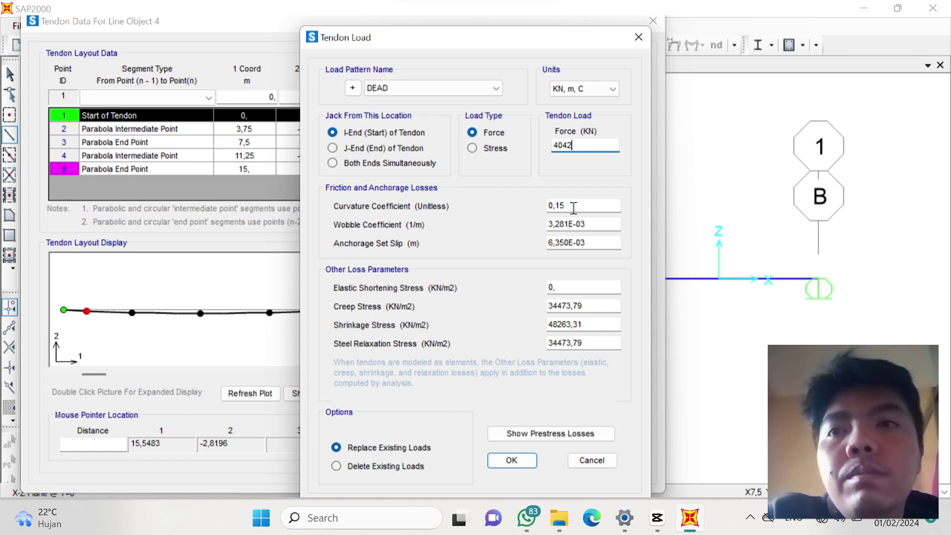
left_click(495, 88)
left_click(476, 130)
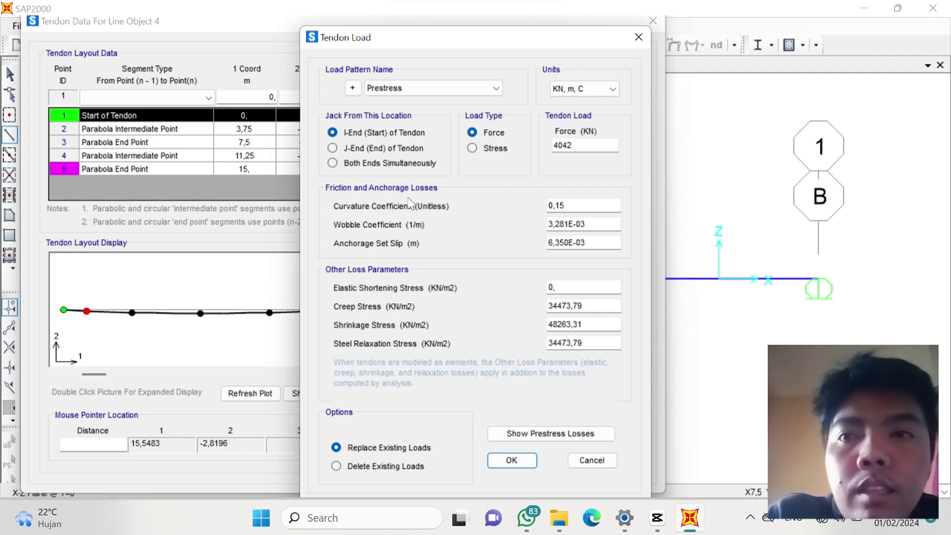
Set all friction, anchorage and other loss parameters of the tendon load to 0 and accept the tendon data.
left_click_drag(590, 243, 490, 246)
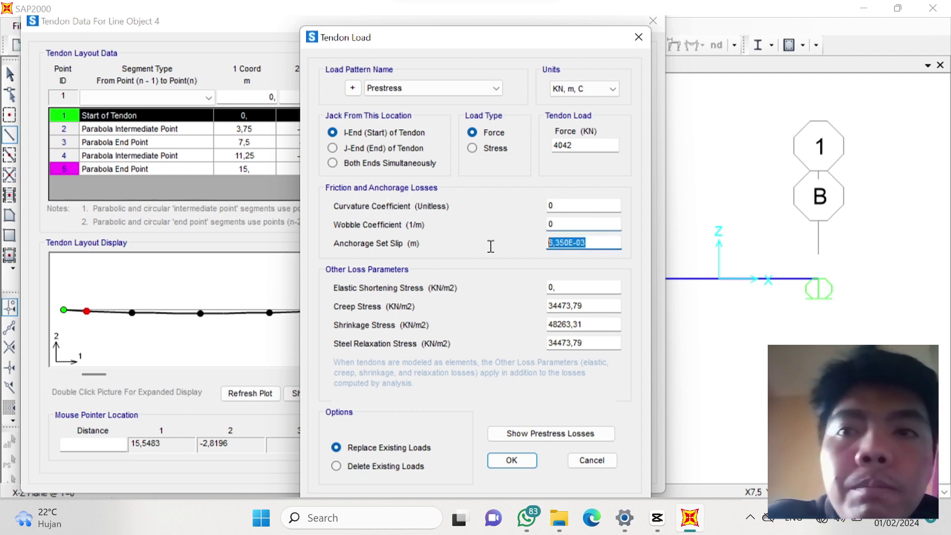
type("0")
type("0")
left_click_drag(587, 287, 548, 305)
type("0")
left_click_drag(594, 325, 547, 343)
type("00")
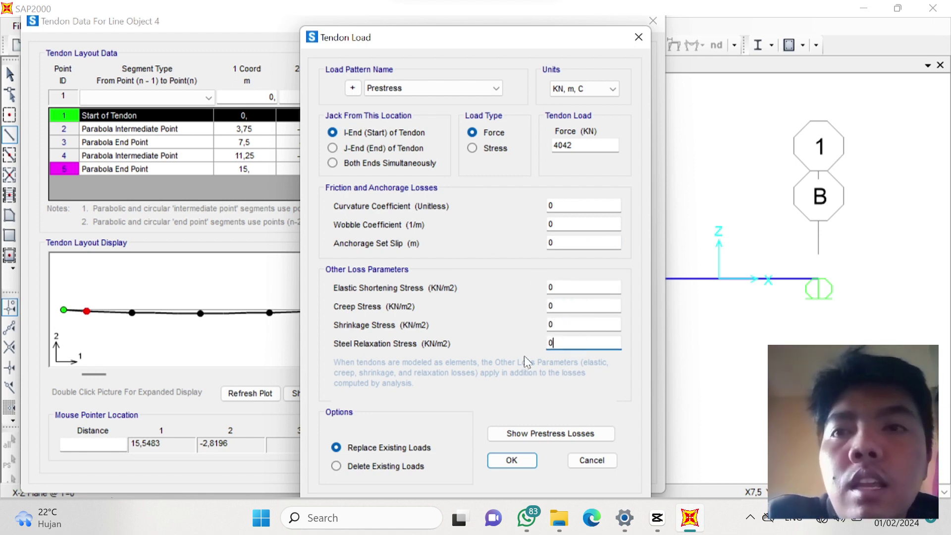
left_click(518, 461)
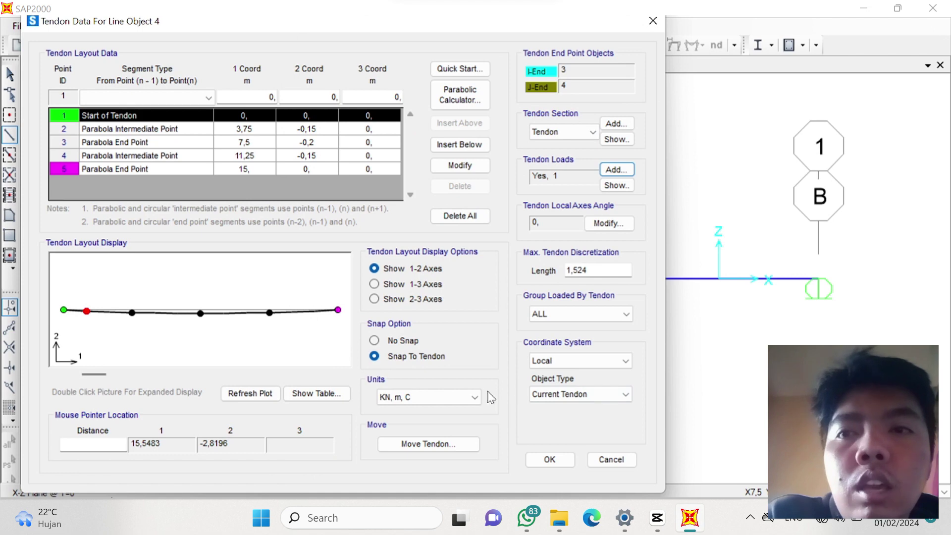
left_click(550, 460)
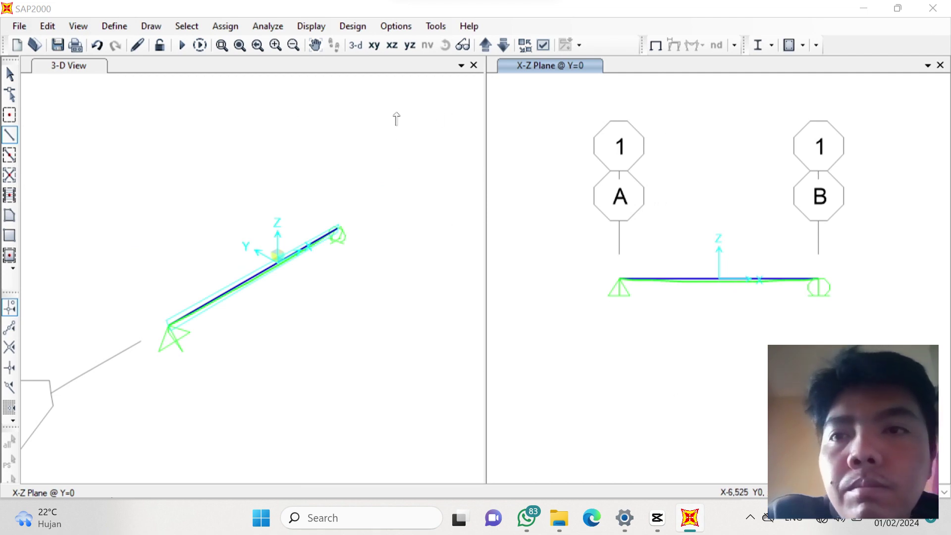
Set the MODAL load case to Do Not Run and start the analysis of the remaining load cases.
left_click(183, 45)
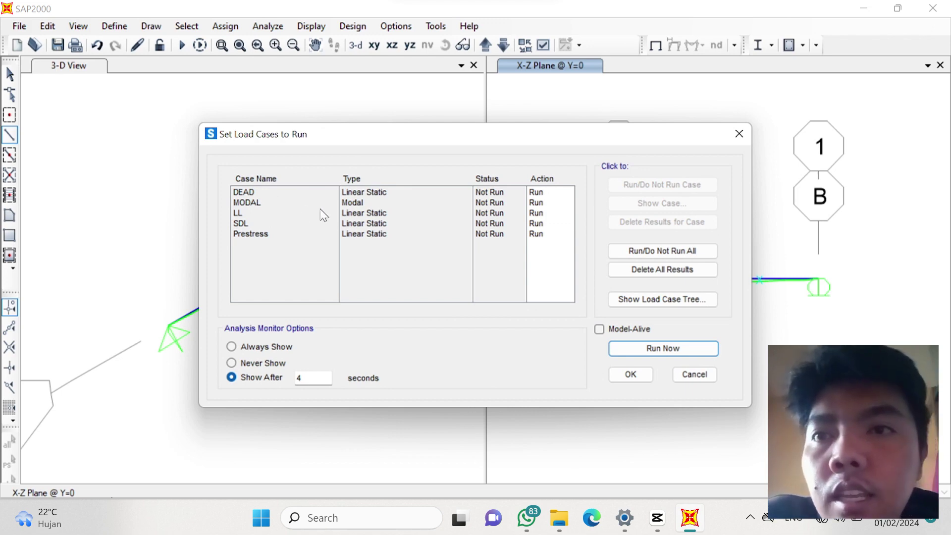
left_click(367, 204)
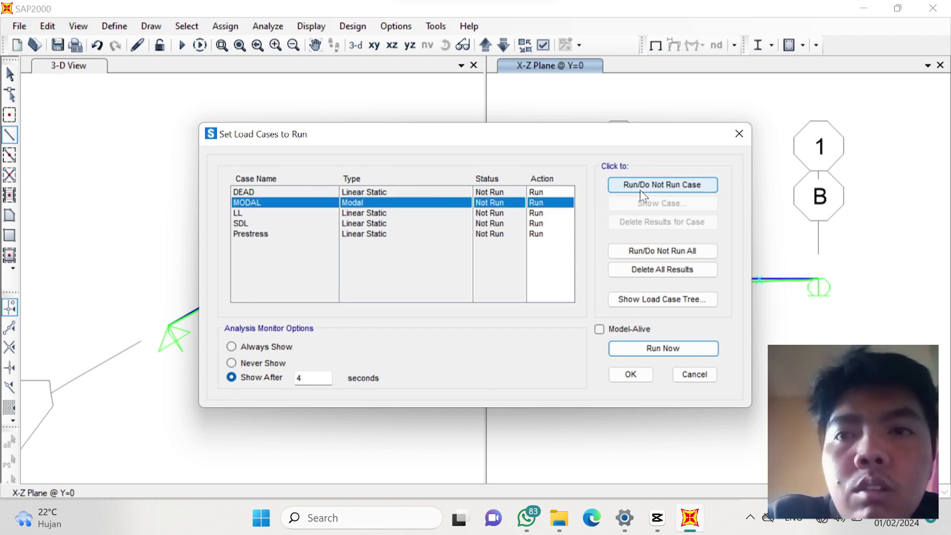
left_click(664, 191)
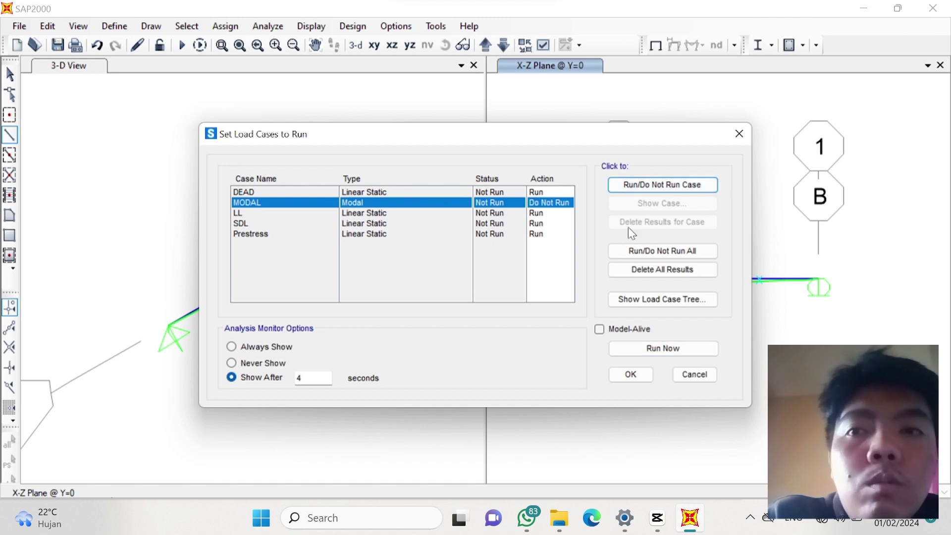
left_click(666, 350)
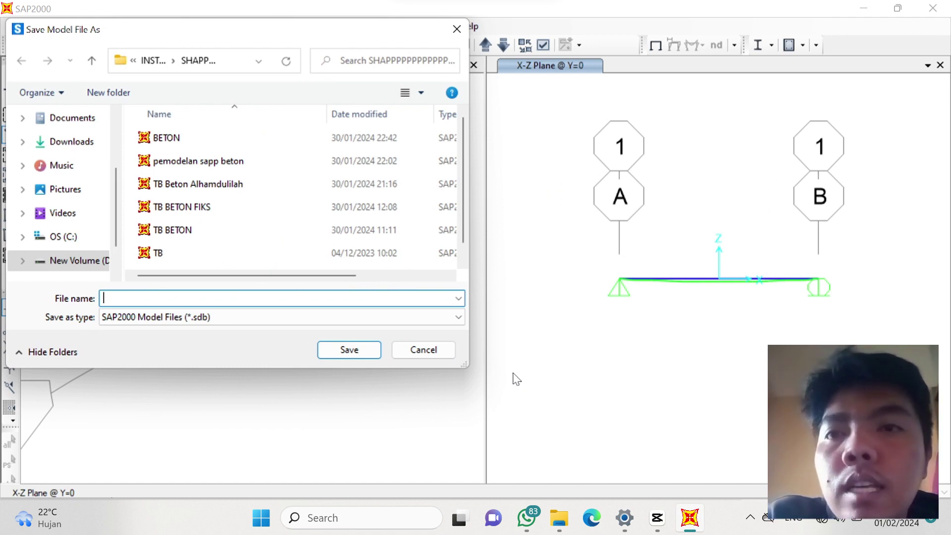
Save the model file as "TB beton kel 2" and dismiss the analysis messages once the run completes.
type("TB")
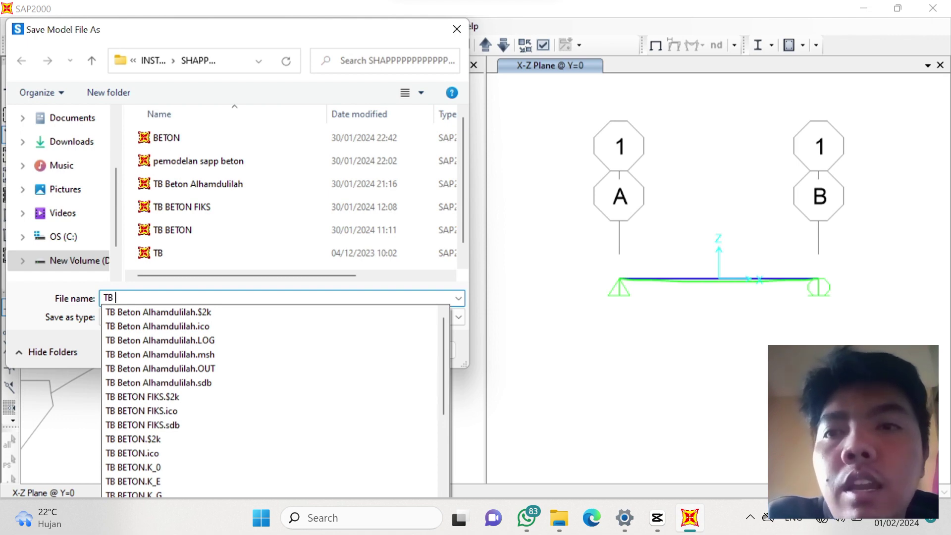
type(" beton le")
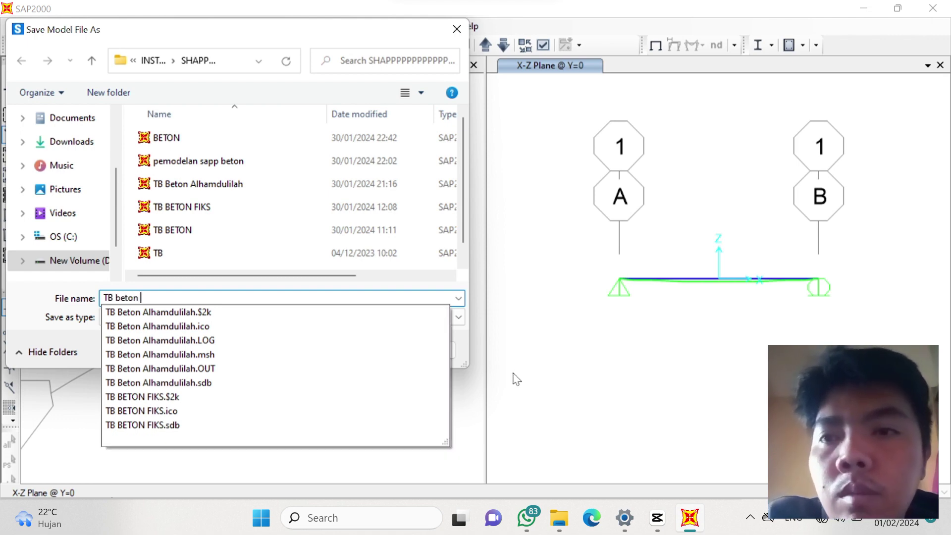
key("BackSpace")
key("BackSpace")
type("kel")
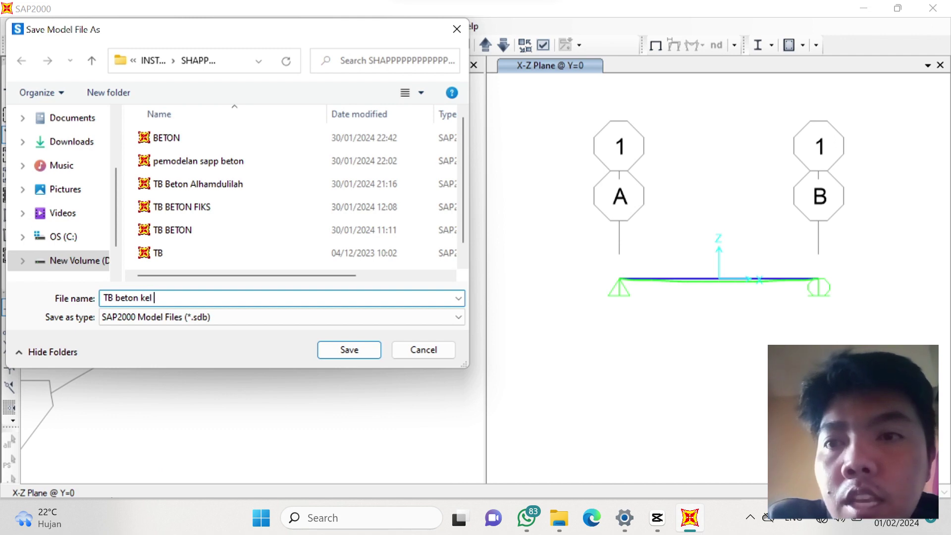
key("XF86AudioLowerVolume")
type("l 2")
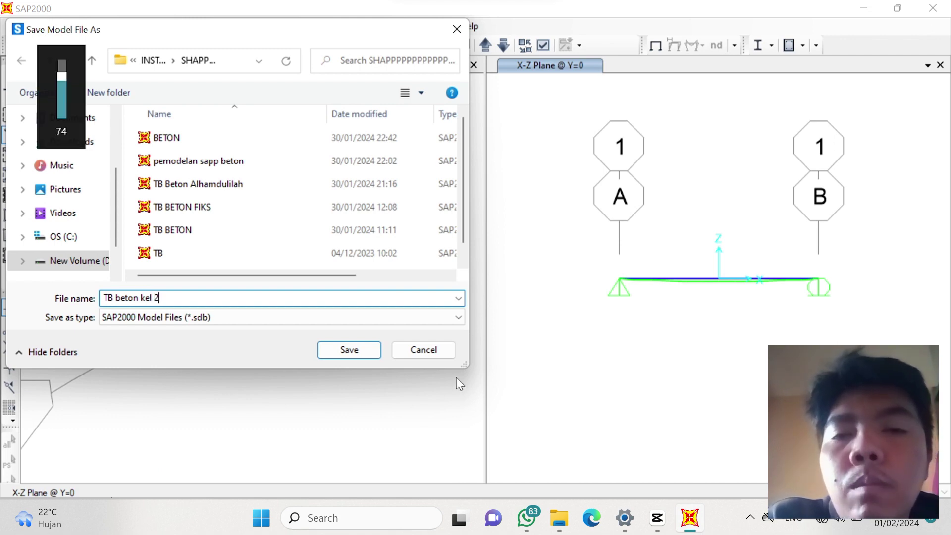
left_click(357, 355)
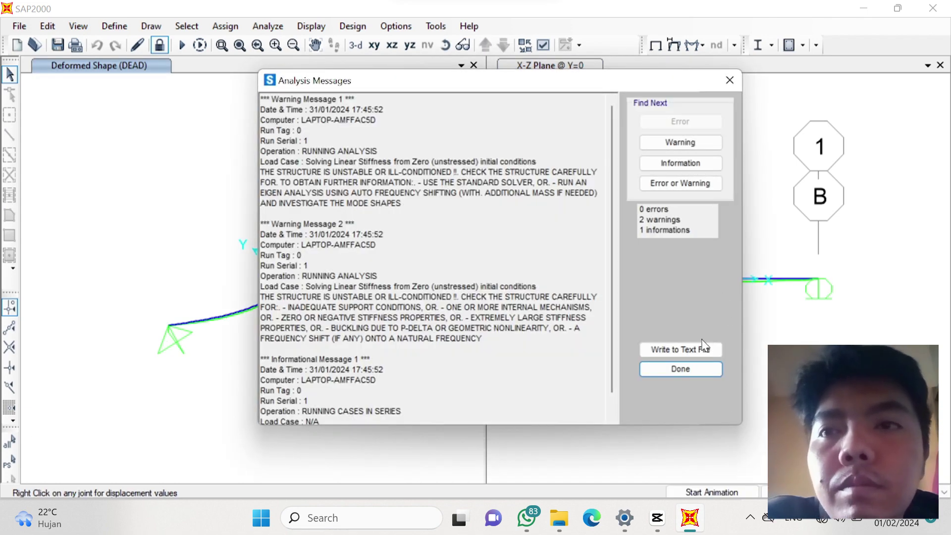
left_click(699, 371)
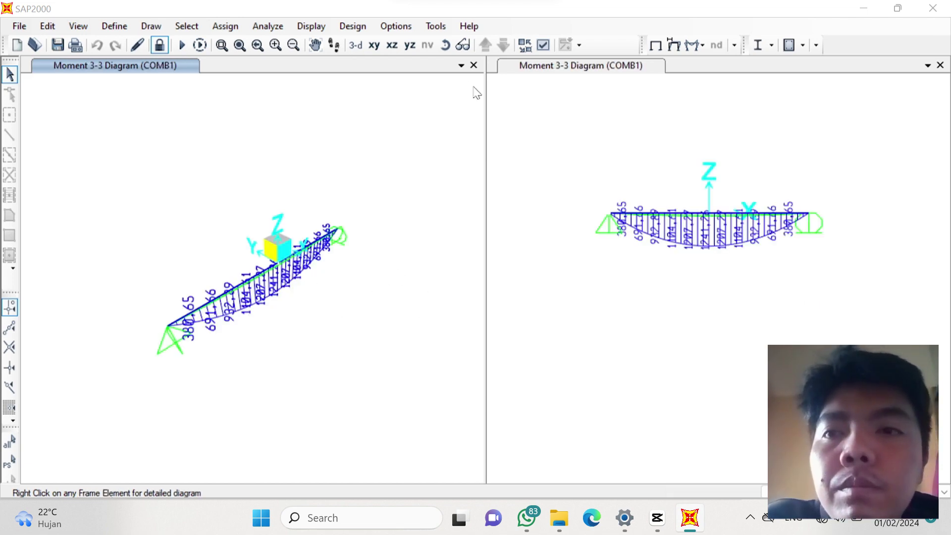
Open the frame force display settings to examine the Moment 3-3 diagram options for COMB1.
left_click(703, 45)
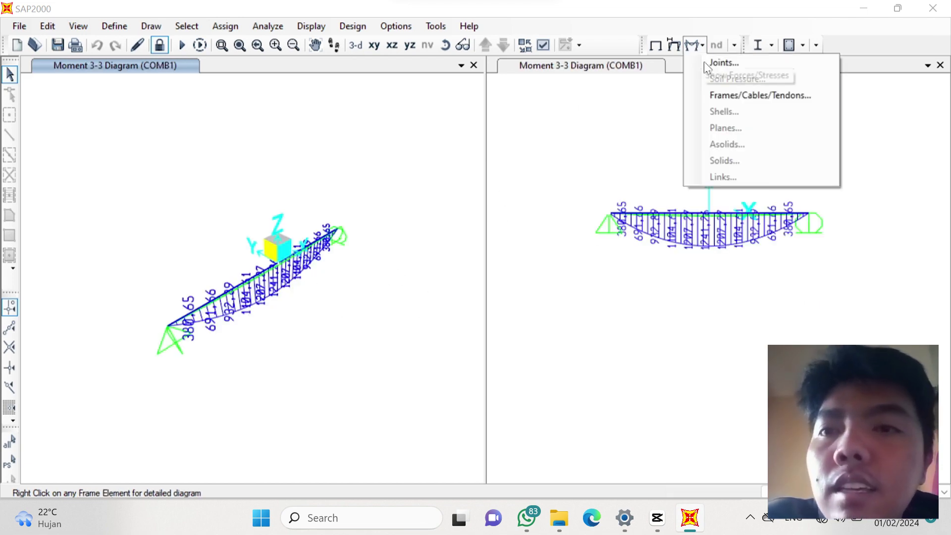
left_click(763, 98)
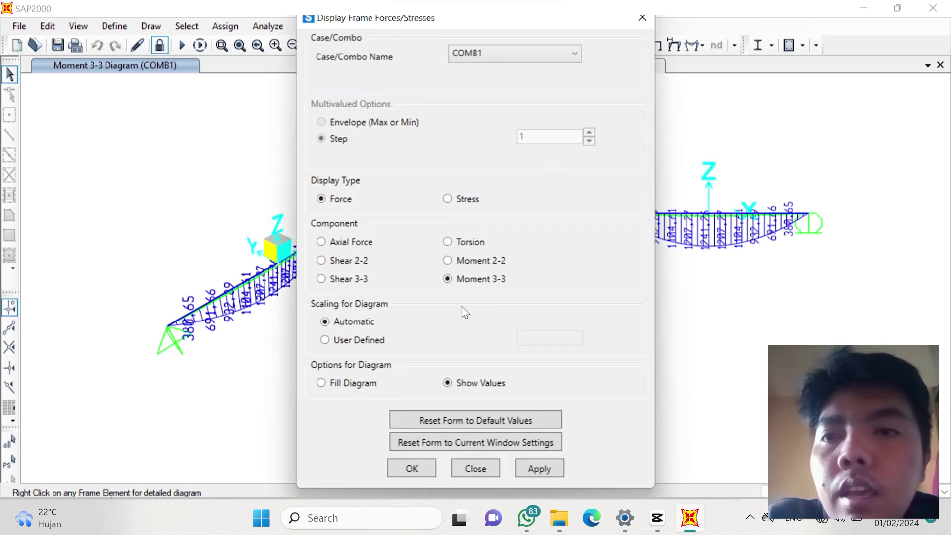
left_click_drag(597, 24, 375, 93)
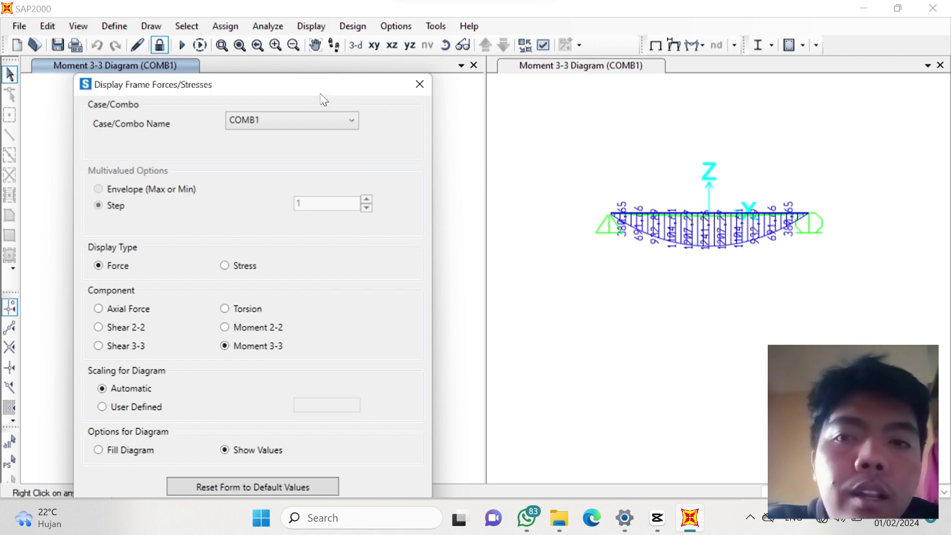
left_click_drag(322, 91, 329, 44)
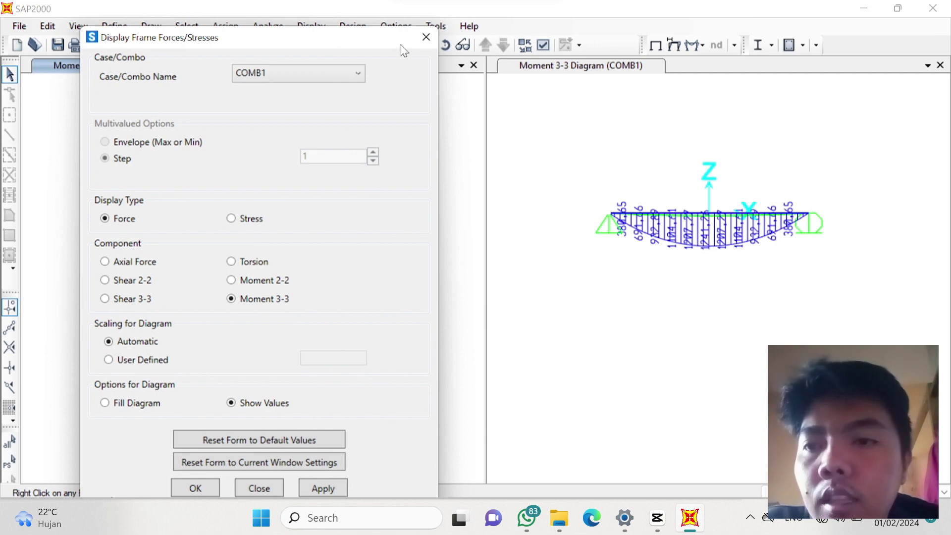
mouse_move(403, 32)
left_mouse_down()
mouse_move(411, 26)
mouse_move(410, 37)
left_mouse_up()
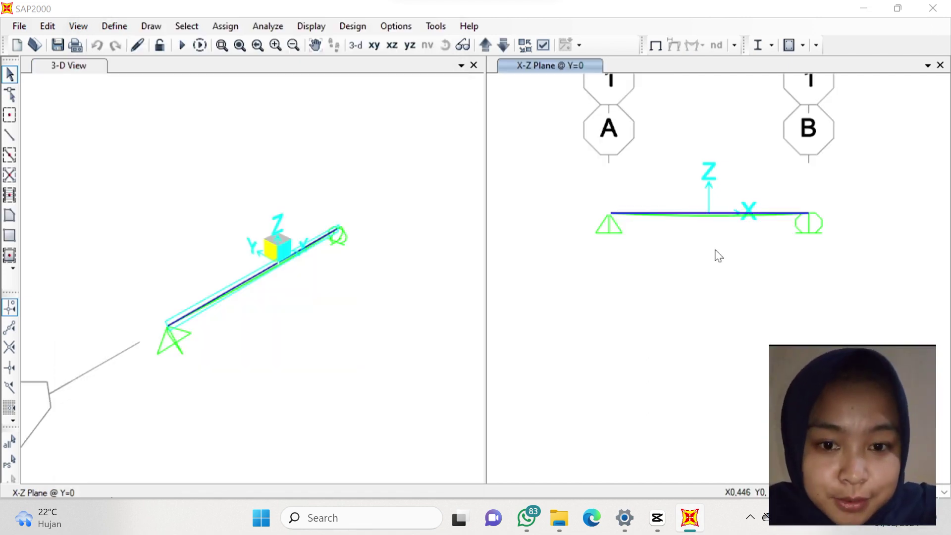
left_click(707, 218)
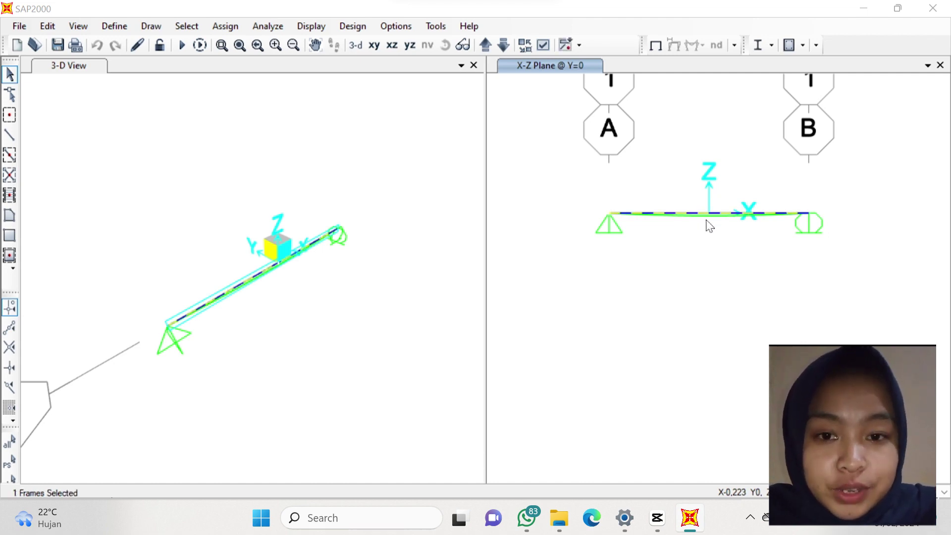
left_click(707, 217)
key("Escape")
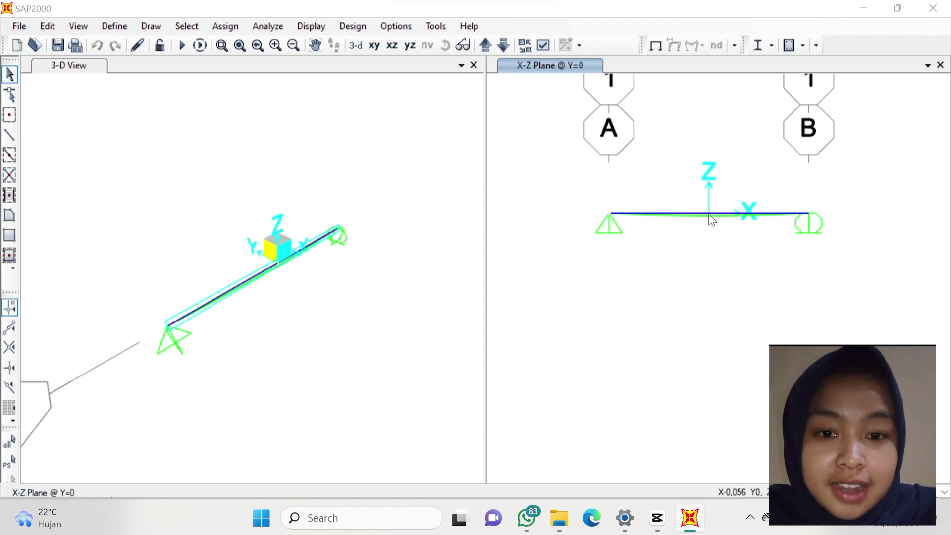
Add a tendon load to the parabolic tendon for the Prestress load pattern with a force of 4042 KN.
double_click(711, 218)
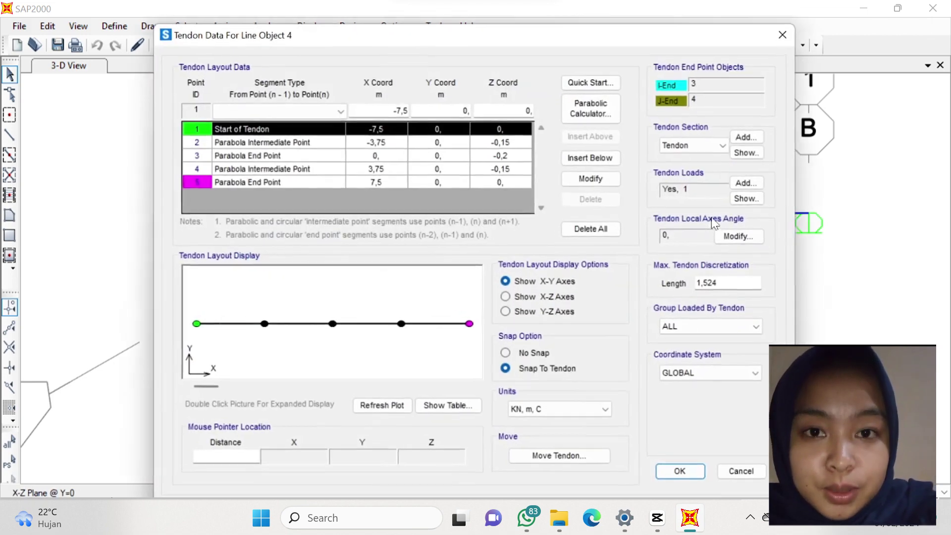
left_click(746, 185)
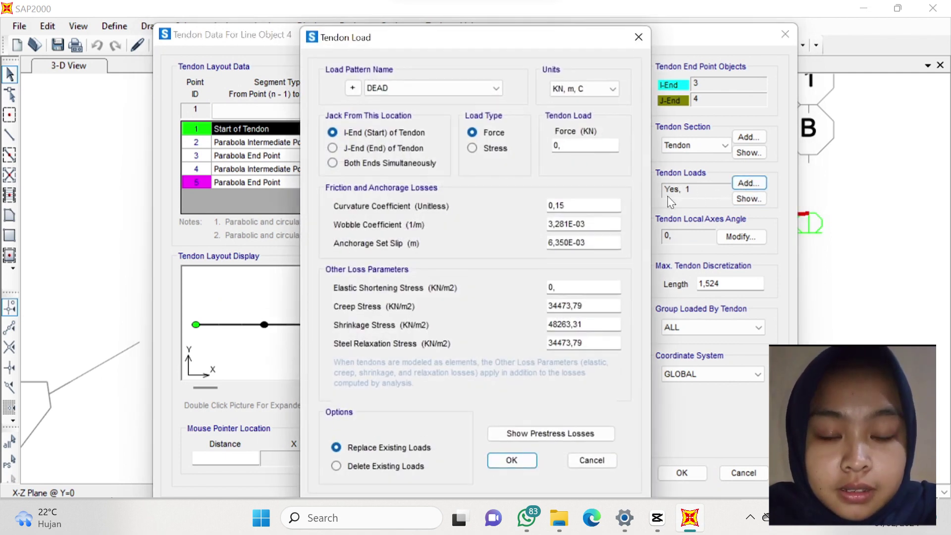
left_click(469, 93)
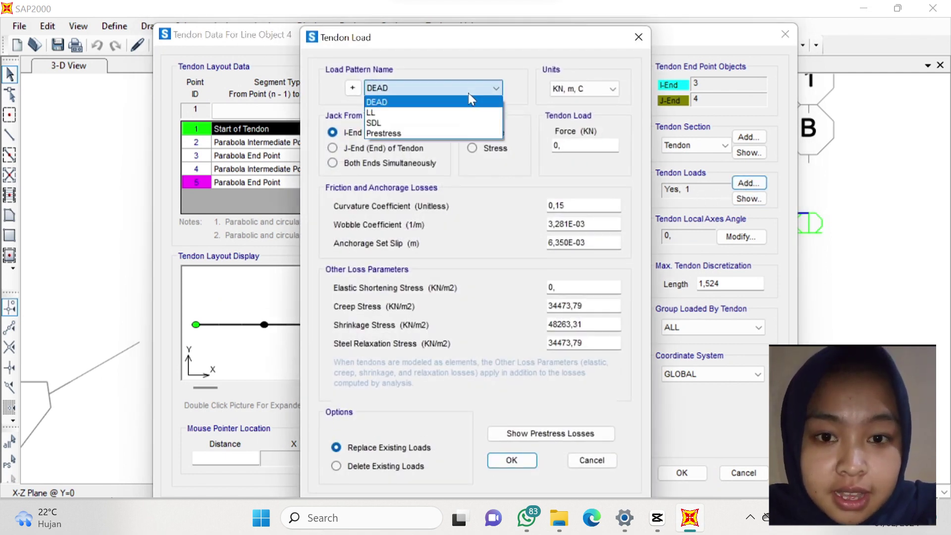
left_click(470, 133)
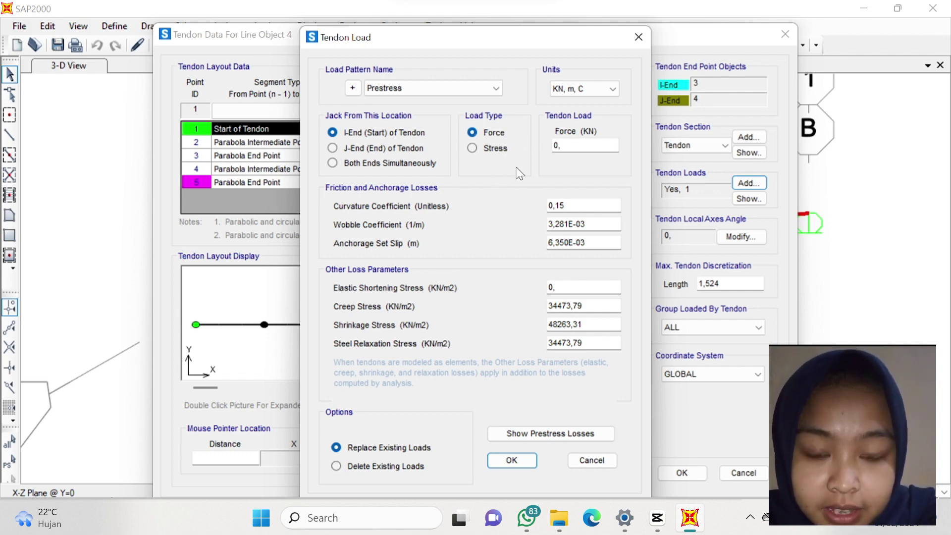
double_click(578, 150)
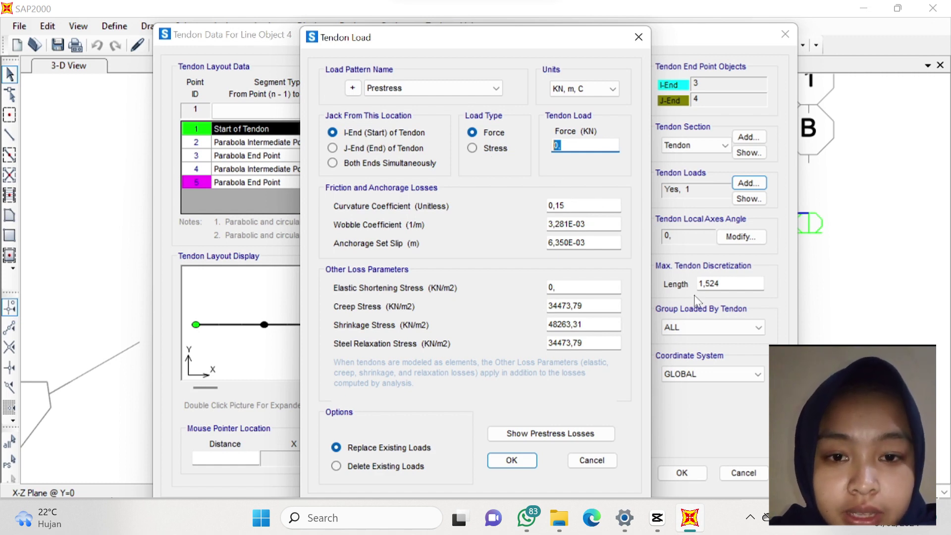
type("4042")
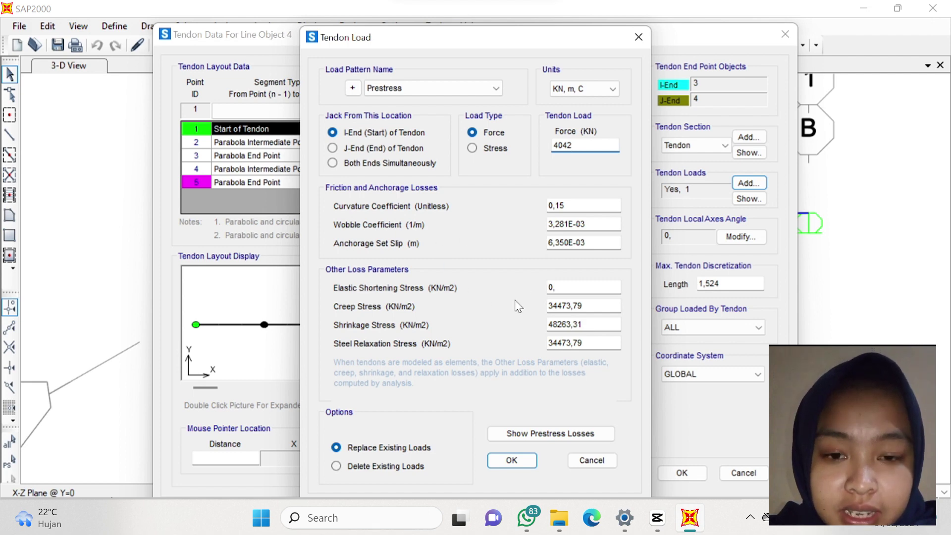
Set the tendon's curvature coefficient to 0,2, wobble coefficient to 0,004, anchorage set slip to 0,0025 m and elastic shortening stress to 0.
left_click(581, 207)
left_click(605, 346)
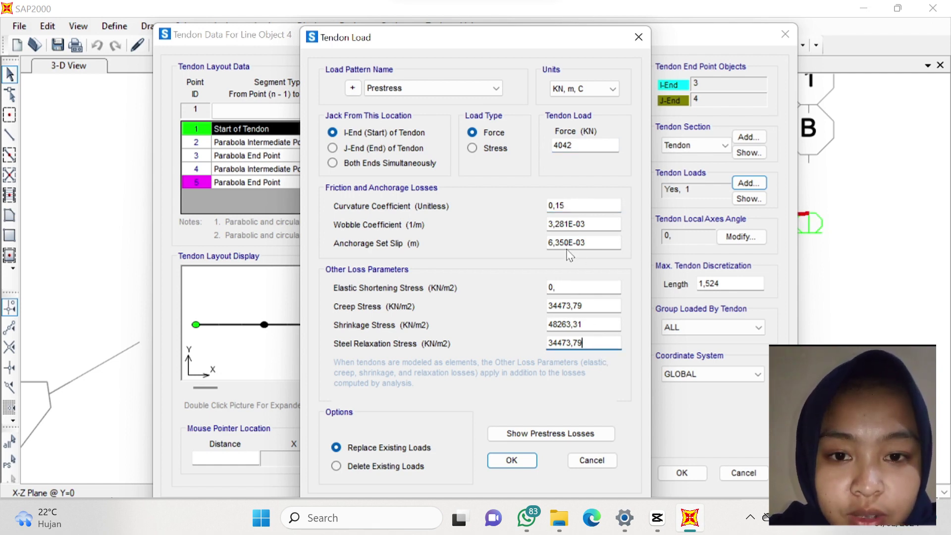
left_click(605, 206)
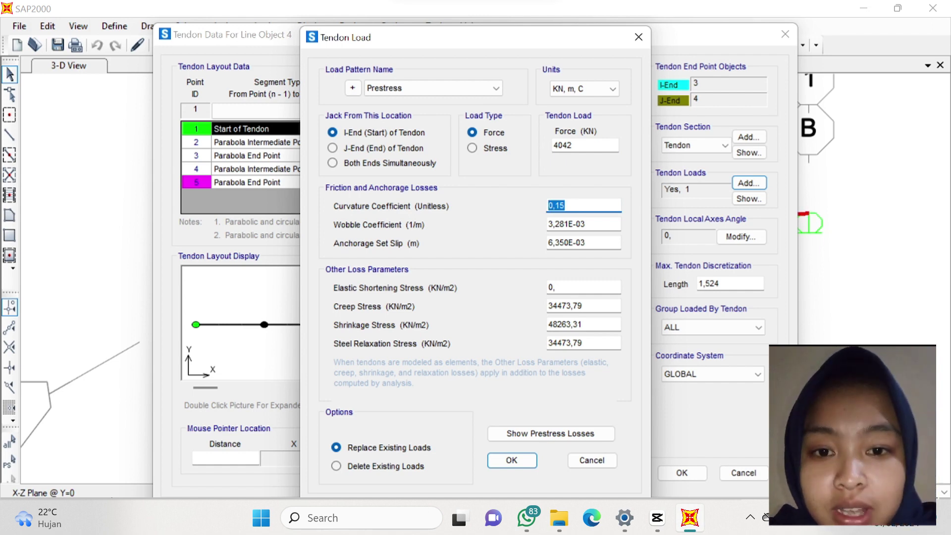
type("0")
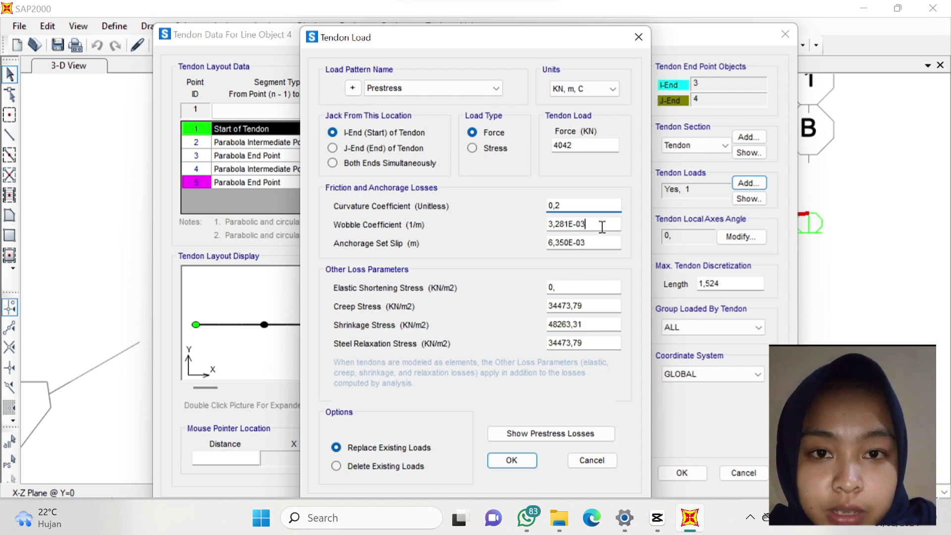
key("Tab")
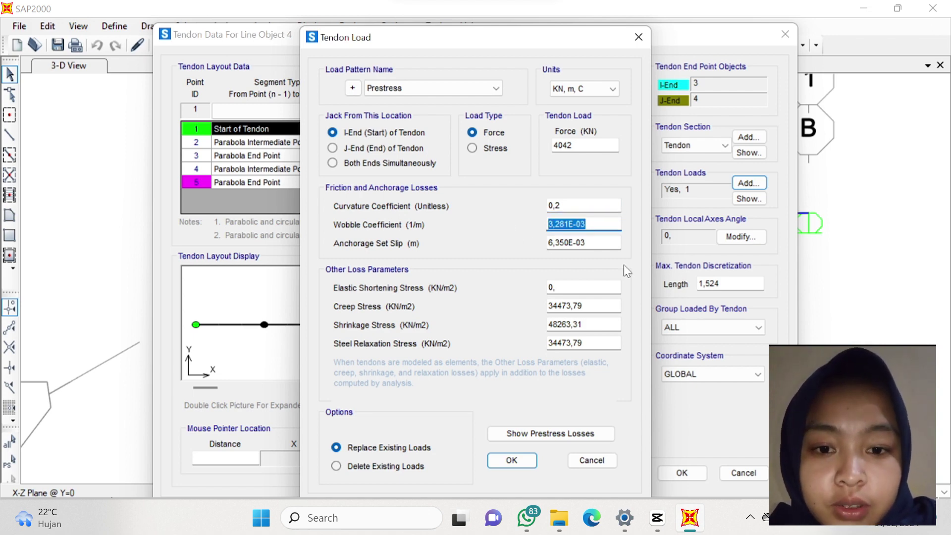
type("0,0004")
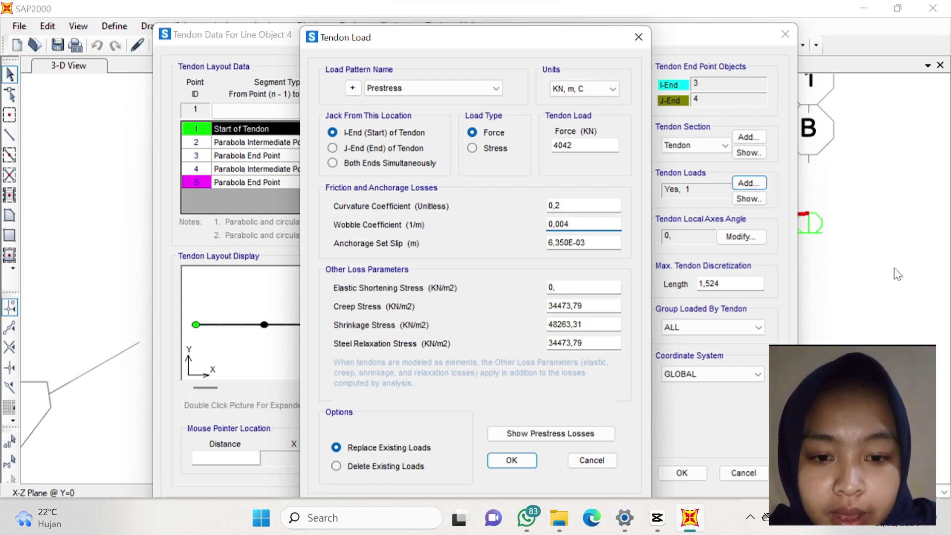
key("Tab")
type("0")
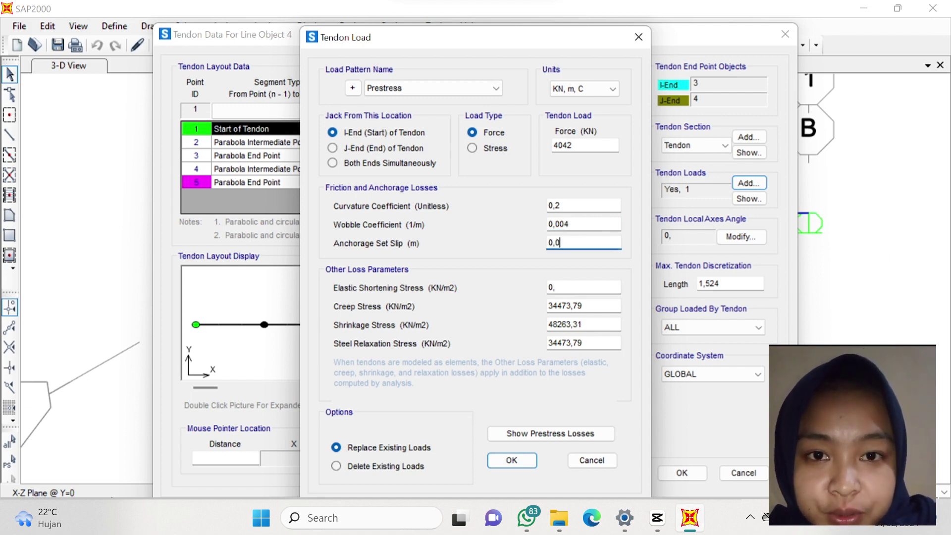
type("2,5")
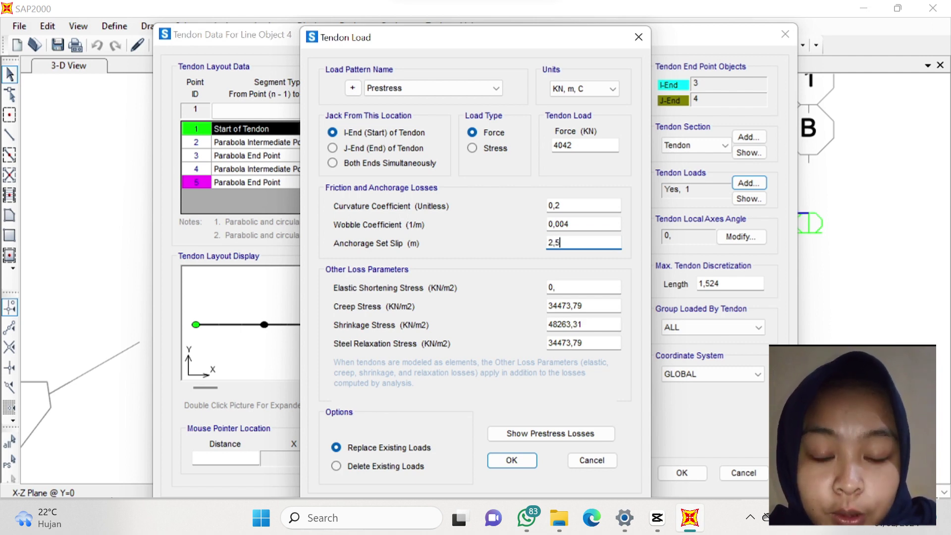
type(" mm")
key("Return")
left_click(586, 243)
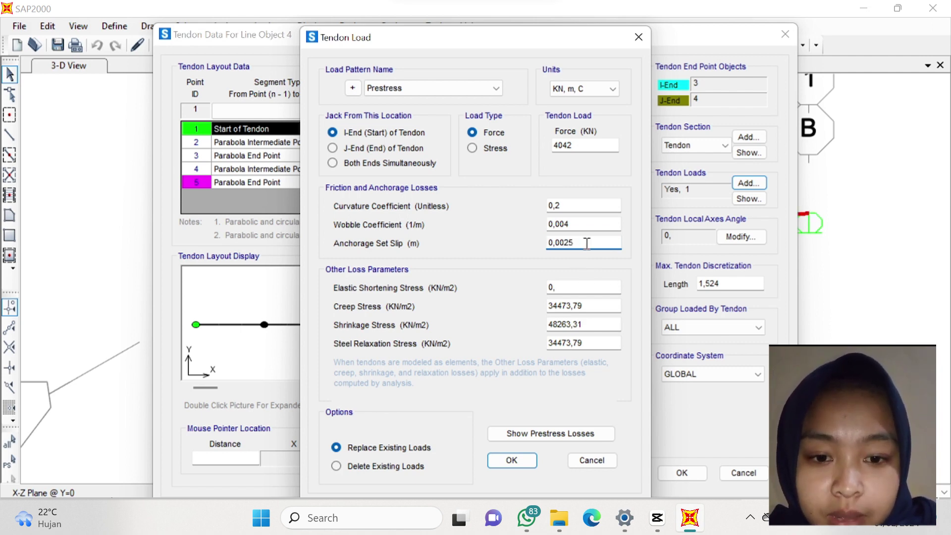
left_click(588, 289)
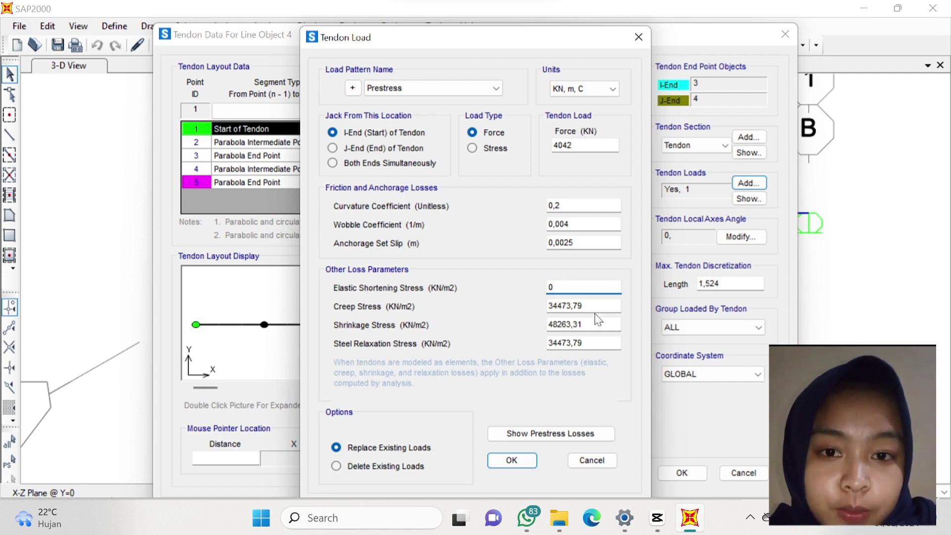
Try to set the creep stress to 105,11 mpa.
left_click(598, 310)
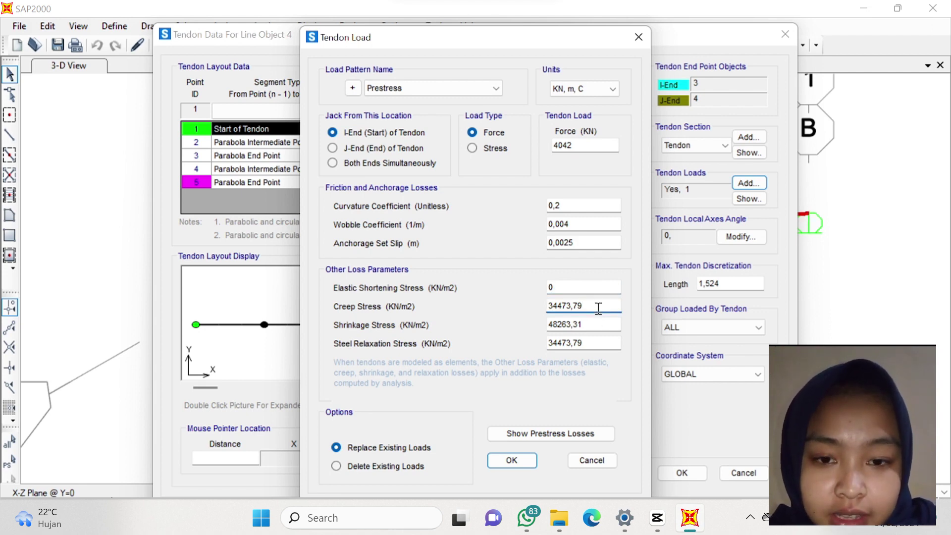
left_click_drag(598, 310, 548, 311)
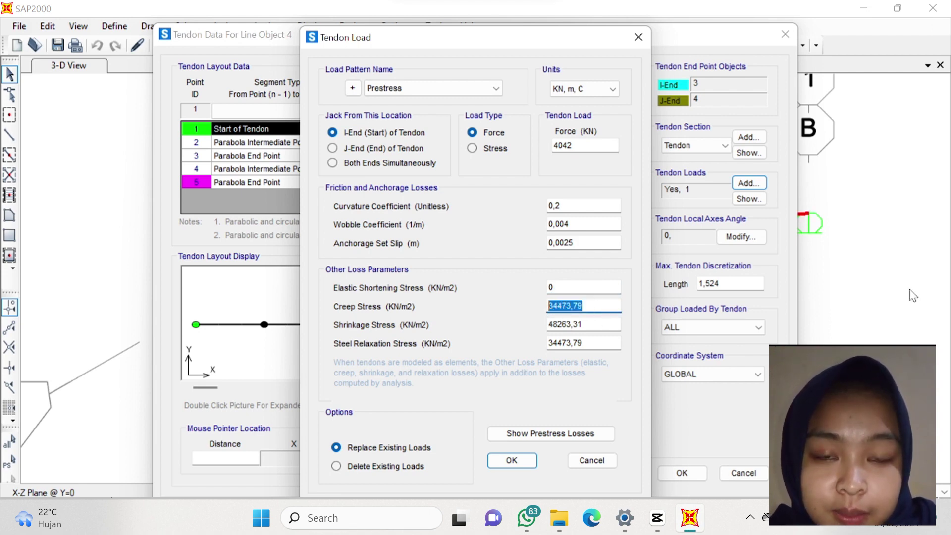
key("BackSpace")
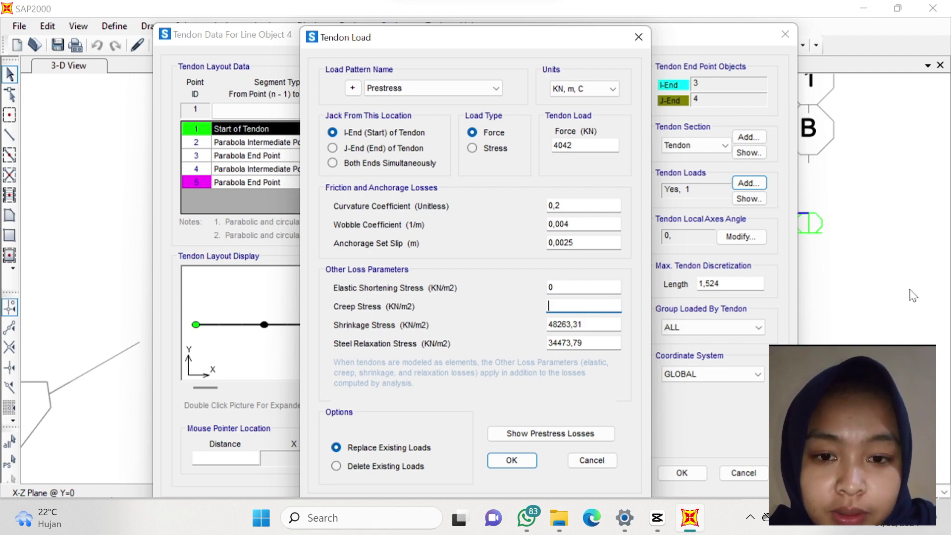
type("105,")
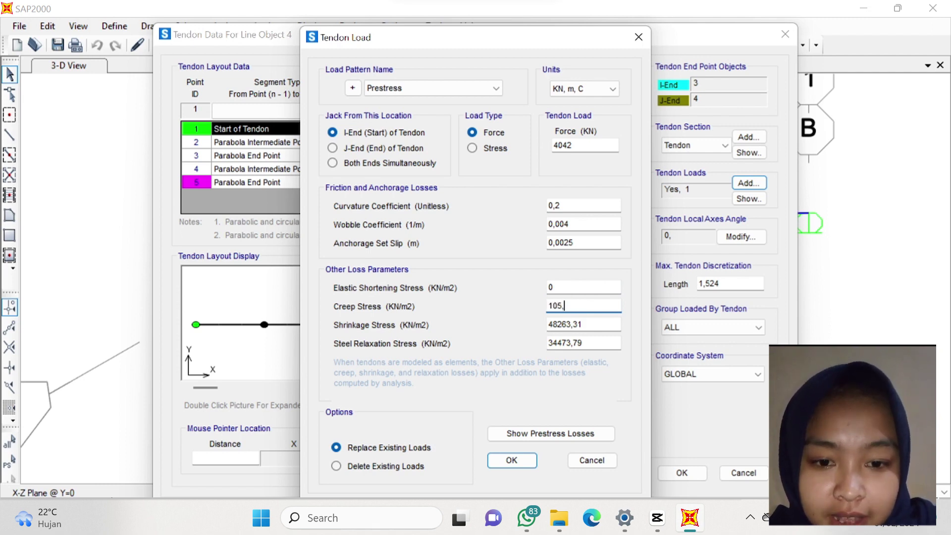
type("11 mpa")
key("Tab")
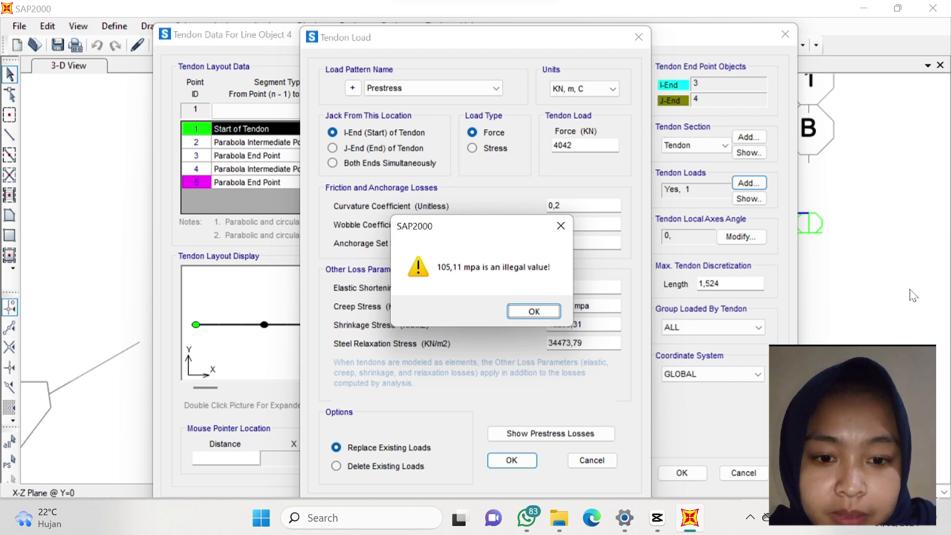
left_click(540, 312)
Set the creep stress to 105110, the shrinkage stress to 2831 and the steel relaxation stress to 11250 KN/m2.
left_click(599, 307)
key("BackSpace")
key("BackSpace")
key("BackSpace")
key("BackSpace")
key("BackSpace")
key("BackSpace")
key("BackSpace")
key("BackSpace")
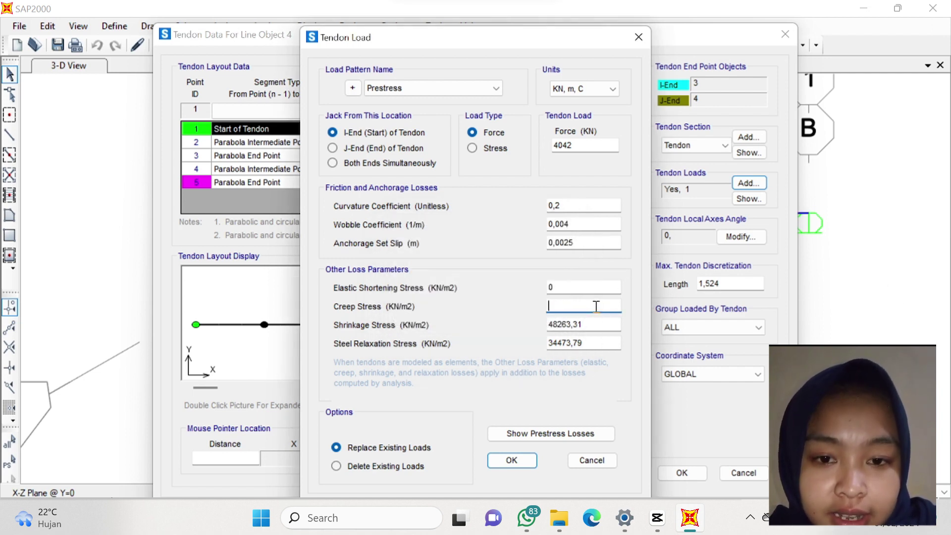
type("105110")
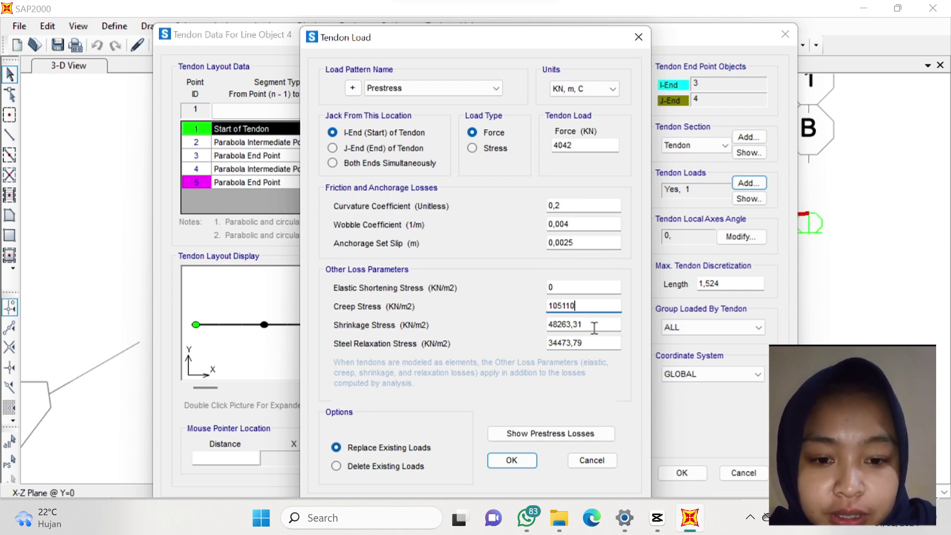
left_click_drag(594, 325, 546, 330)
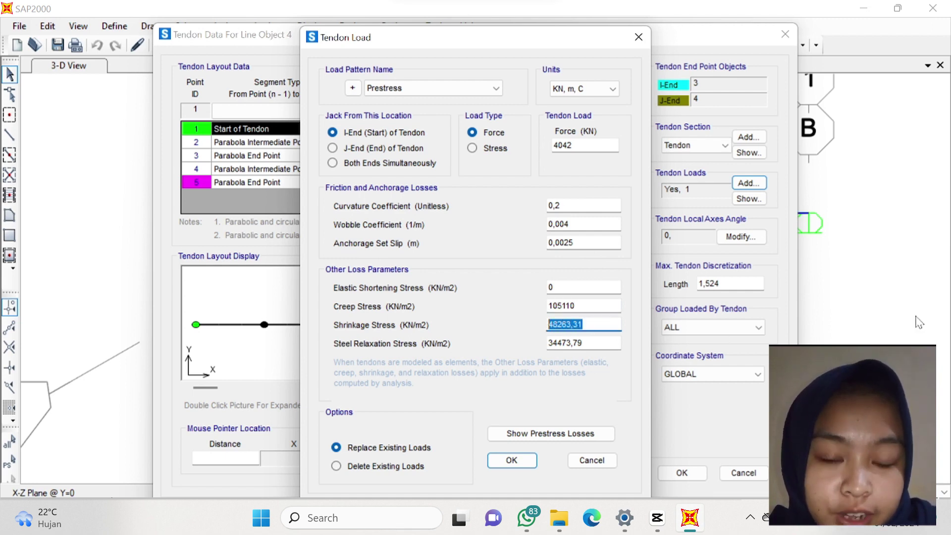
type("2831")
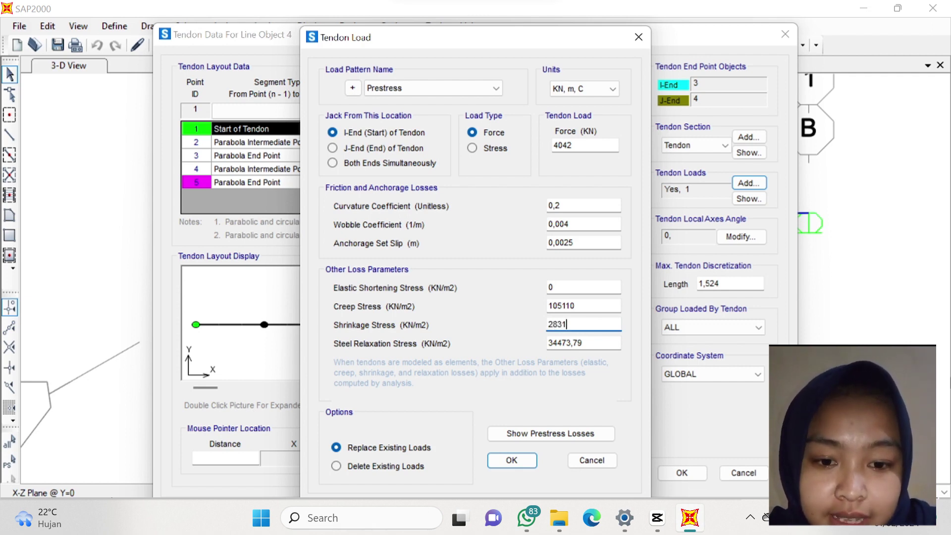
left_click_drag(604, 344, 513, 350)
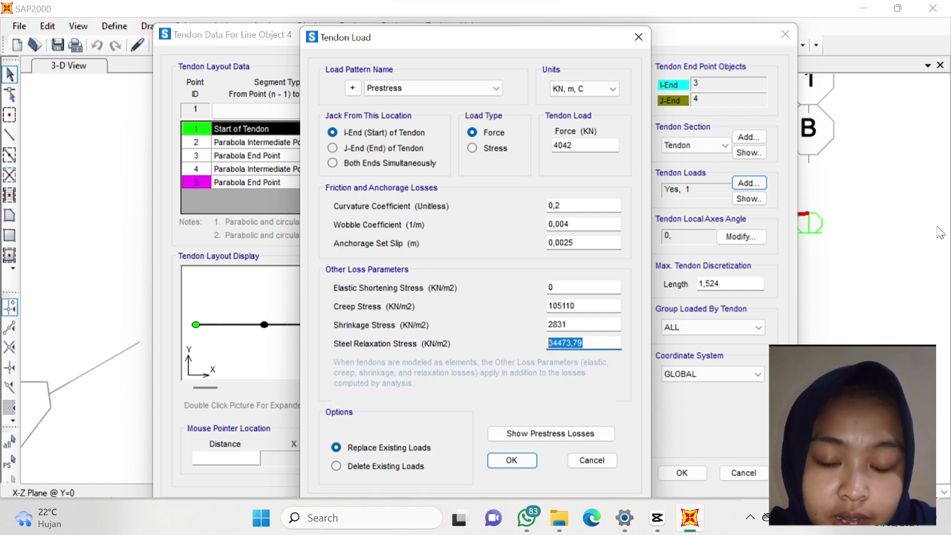
type("11250")
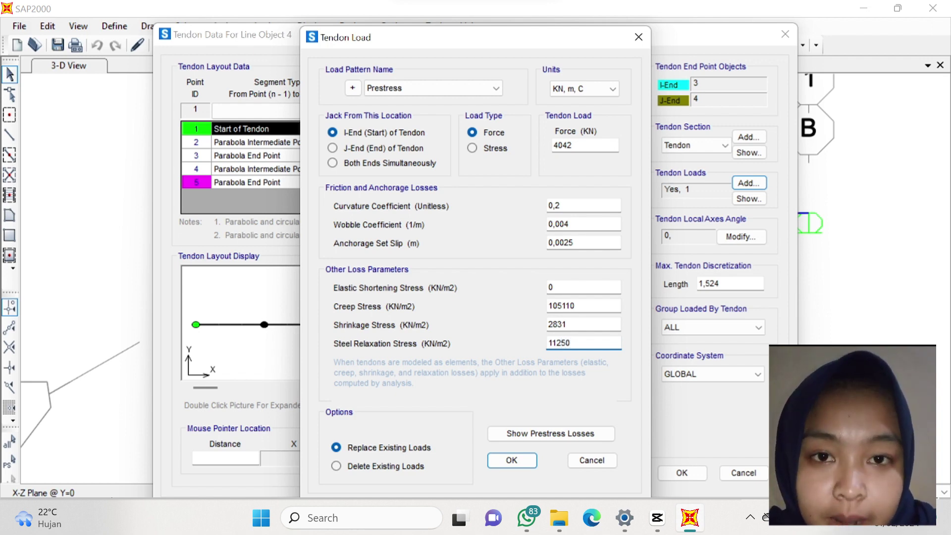
Correct the creep stress to 10511 KN/m2 and accept the tendon load.
left_click(598, 304)
key("BackSpace")
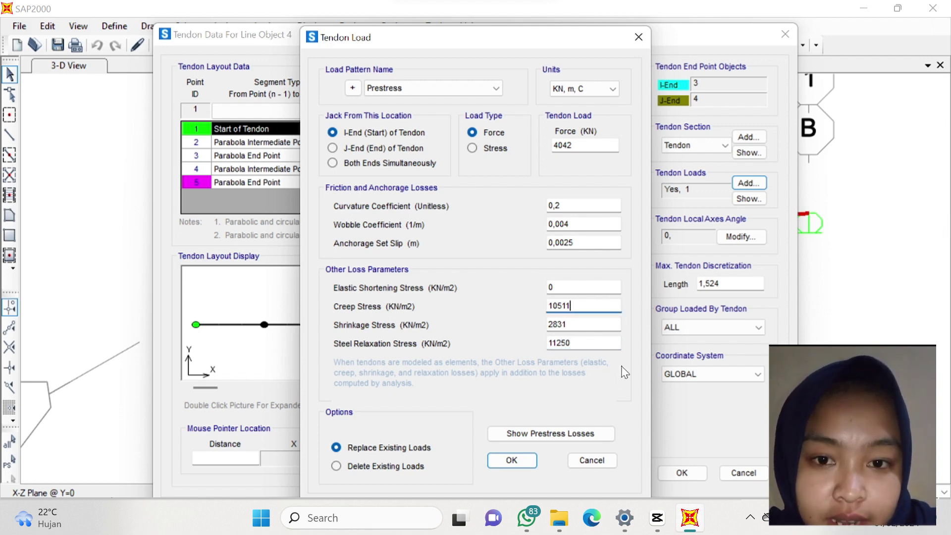
left_click(534, 457)
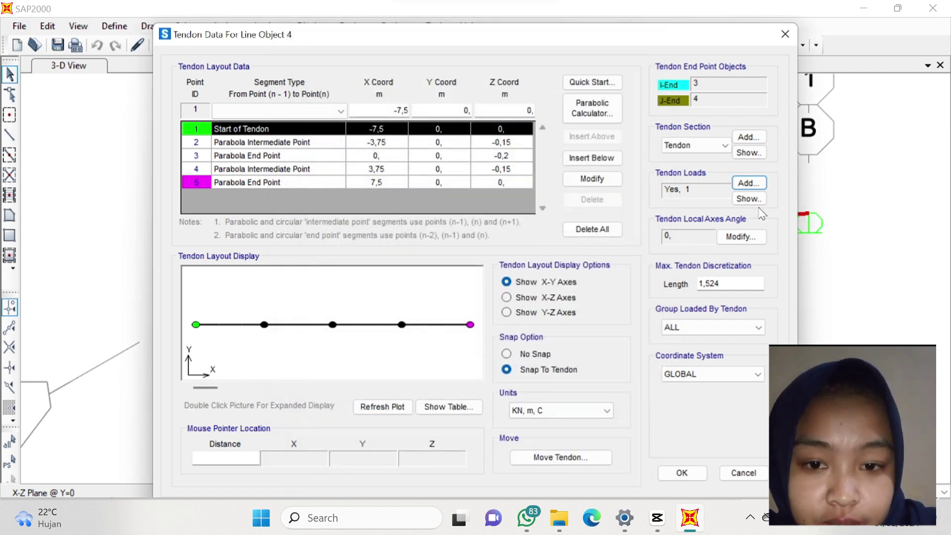
Show the assigned tendon load's prestress losses and export the tendon response to Excel.
left_click(750, 199)
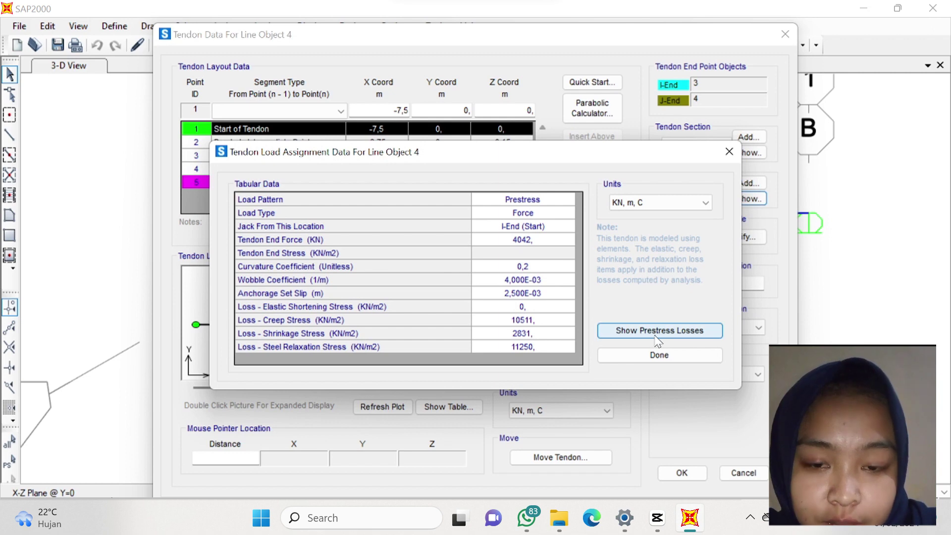
left_click(658, 331)
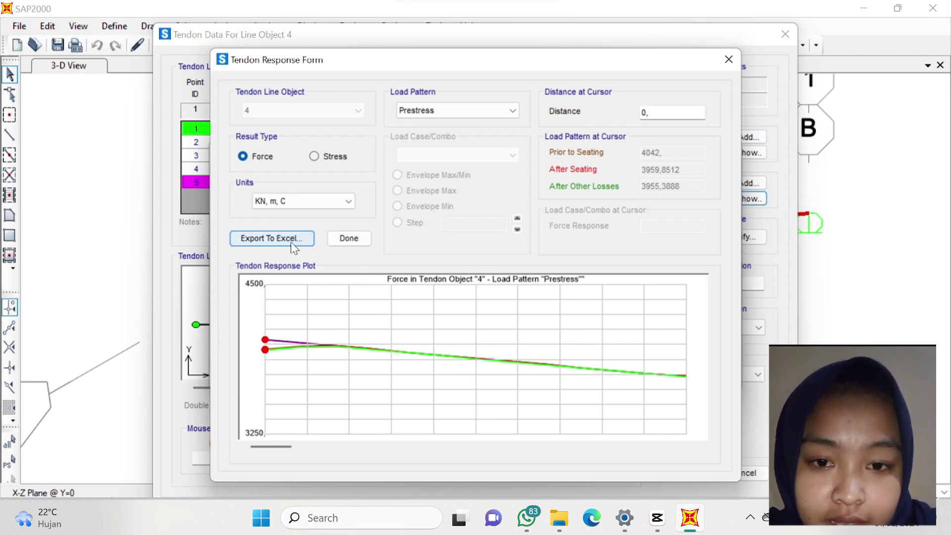
left_click(290, 240)
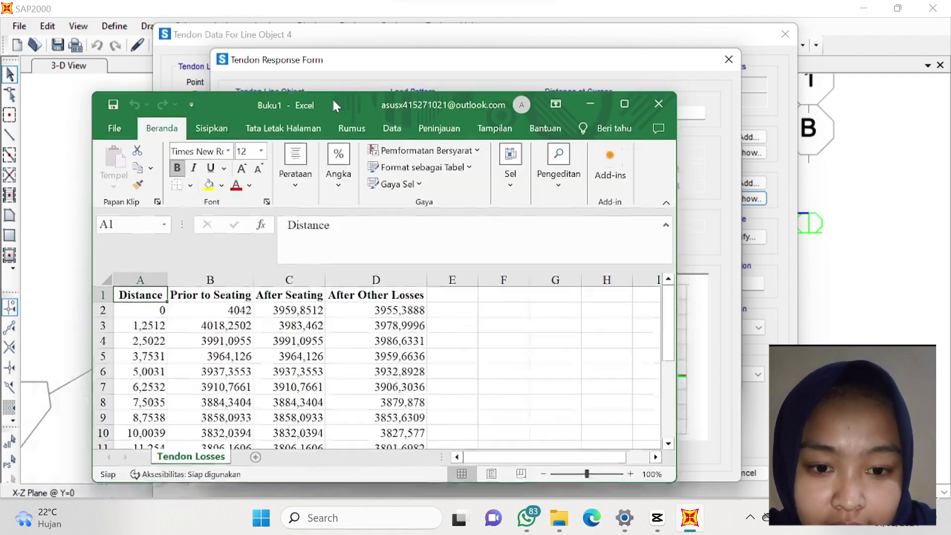
Review the exported tendon losses table down to its last row and switch back to SAP2000.
left_click_drag(333, 102, 268, 116)
scroll(355, 358, "down", 3)
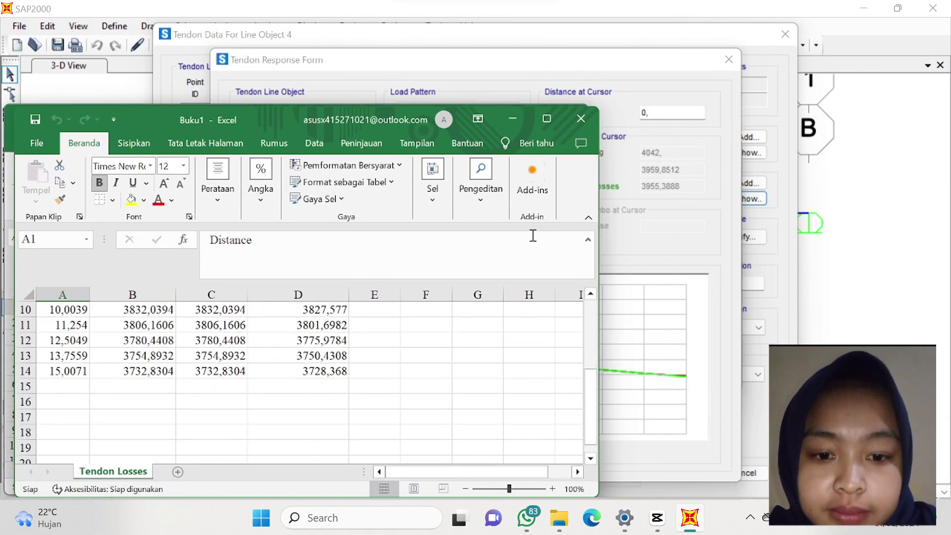
left_click(570, 120)
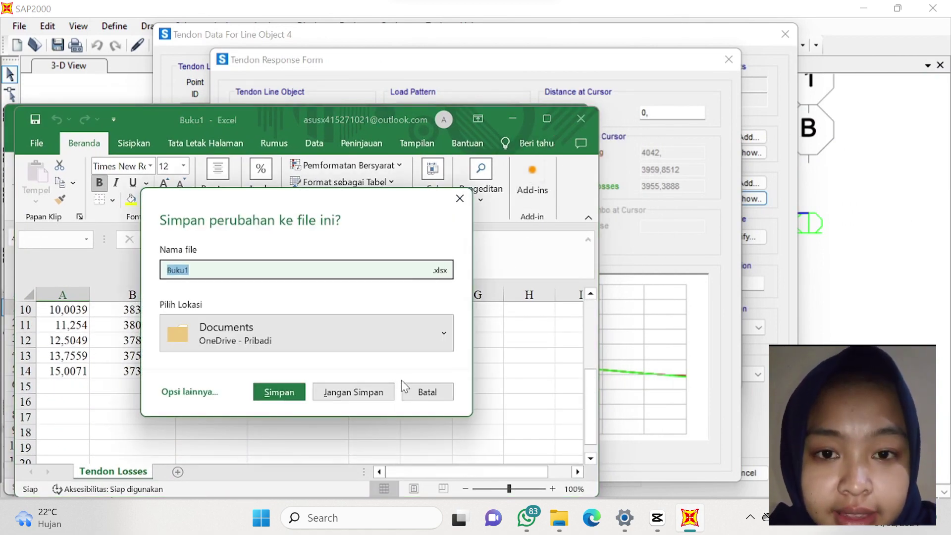
left_click(460, 199)
left_click(695, 518)
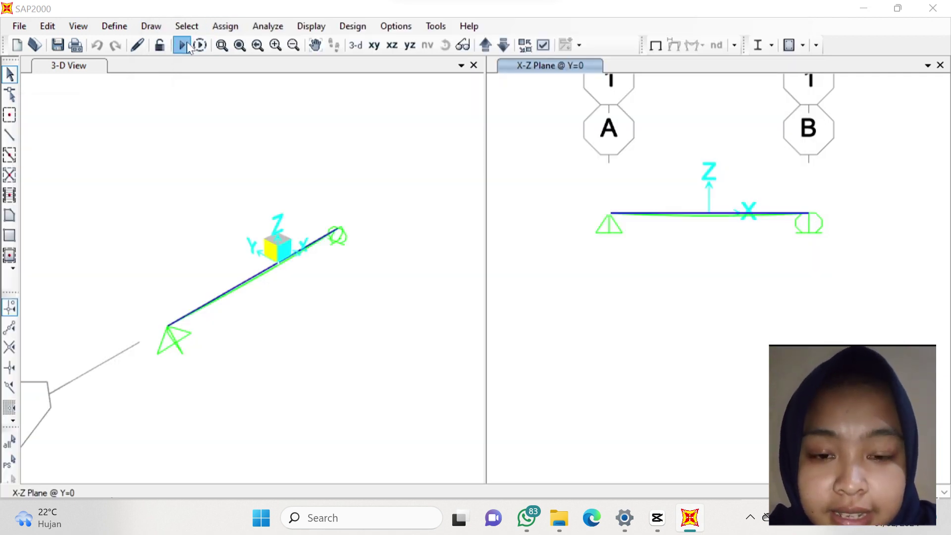
Run the DEAD, LL, SDL and Prestress load cases and show the COMB1 Moment 3-3 diagram in the X-Z view.
left_click(182, 46)
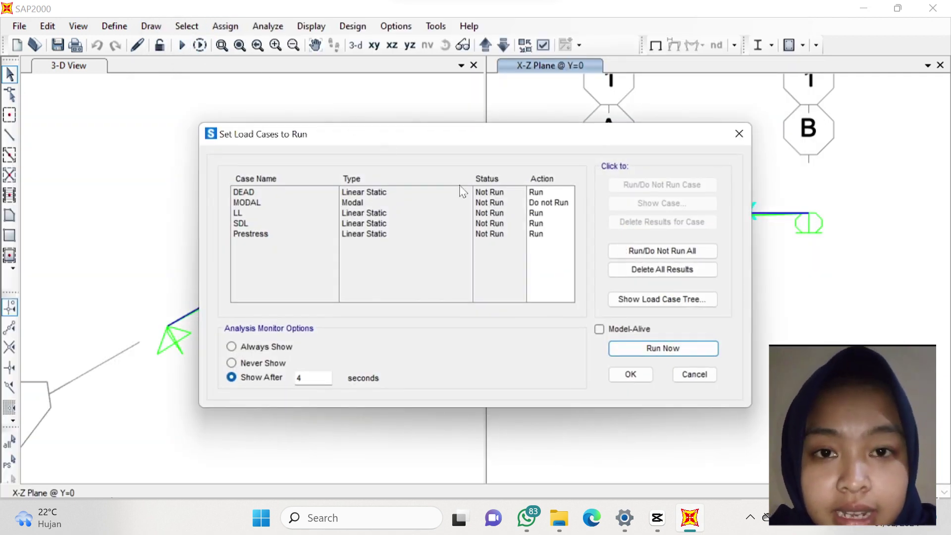
left_click(679, 347)
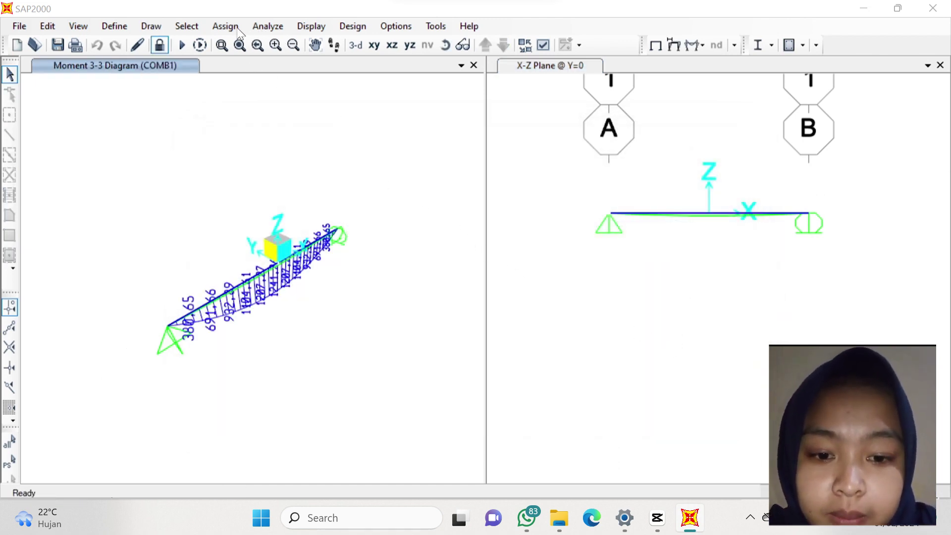
left_click(575, 75)
left_click(693, 48)
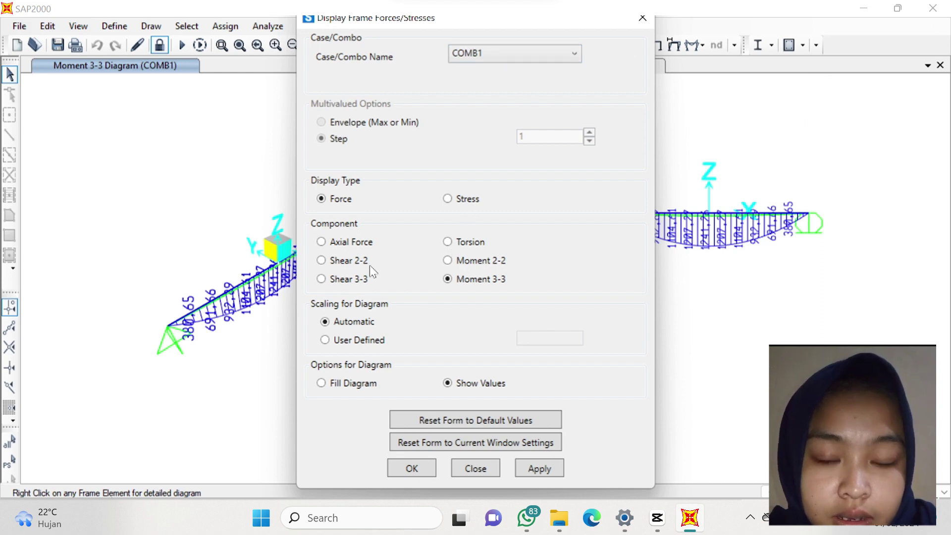
Display the Moment 3-3 force diagram with values for the Prestress case in both the 3-D and X-Z views.
left_click(530, 53)
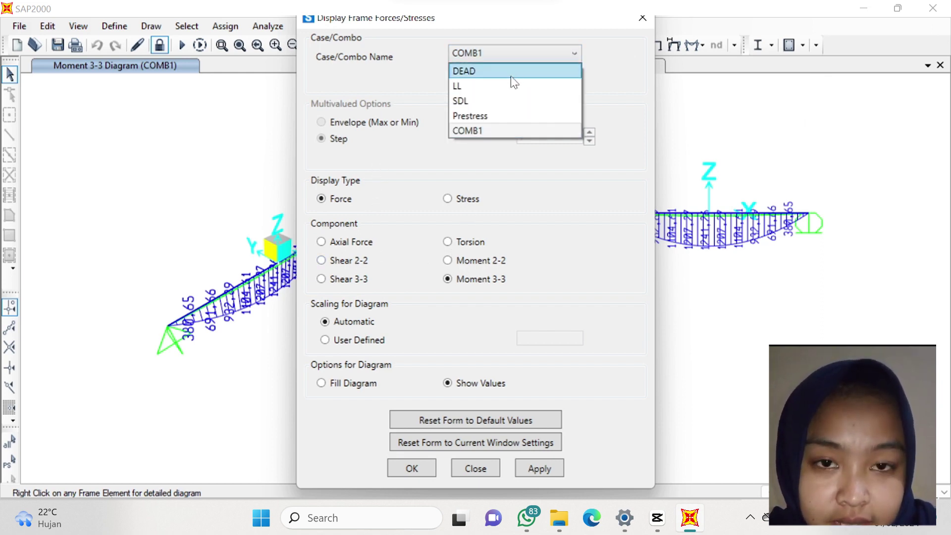
left_click(511, 116)
left_click(540, 468)
left_click_drag(574, 25, 473, 23)
left_click(679, 218)
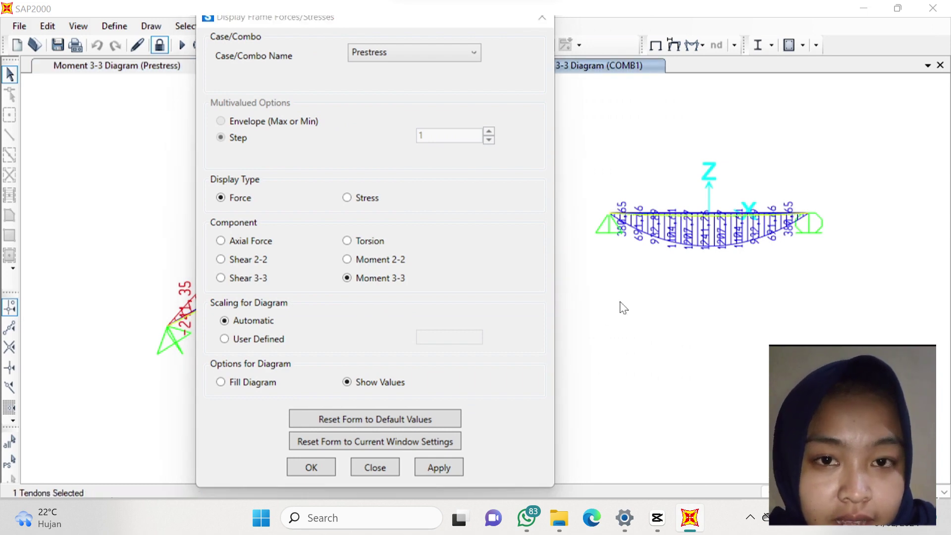
left_click(461, 466)
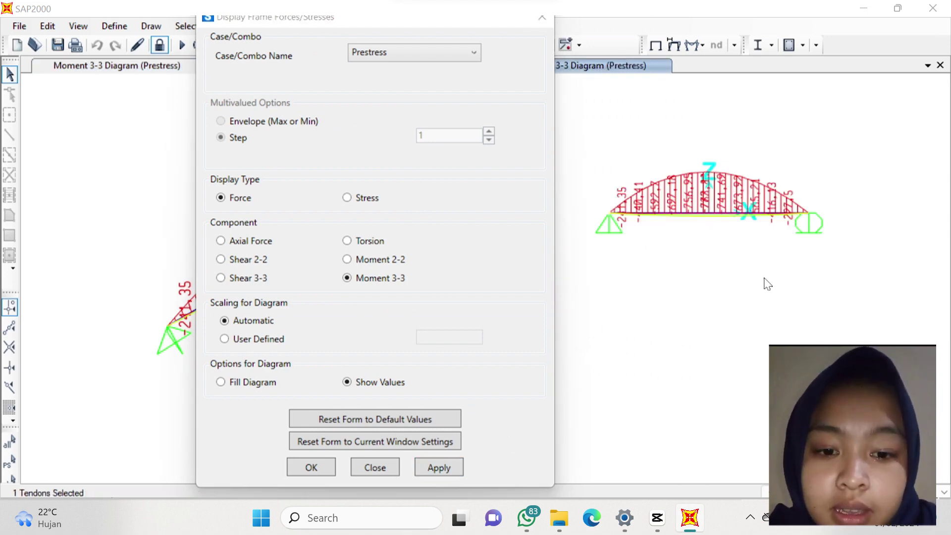
left_click(308, 467)
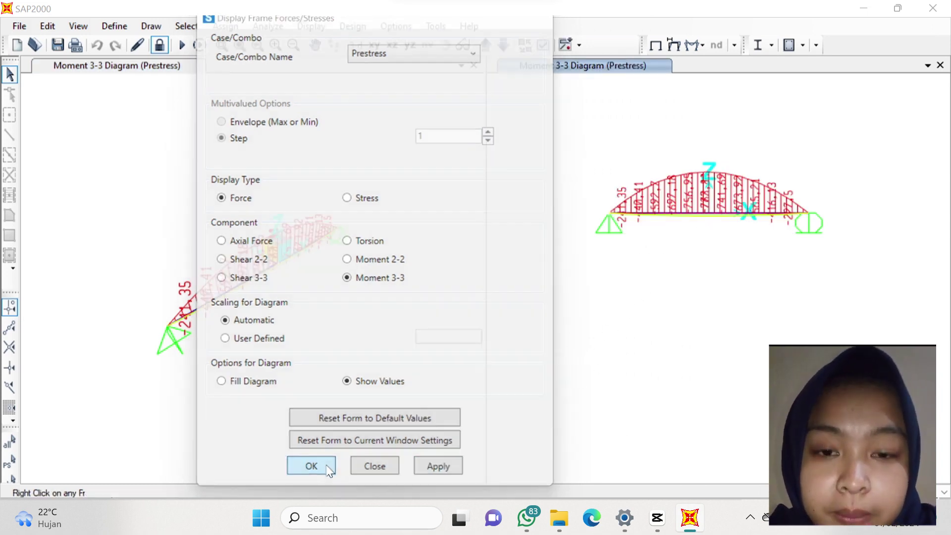